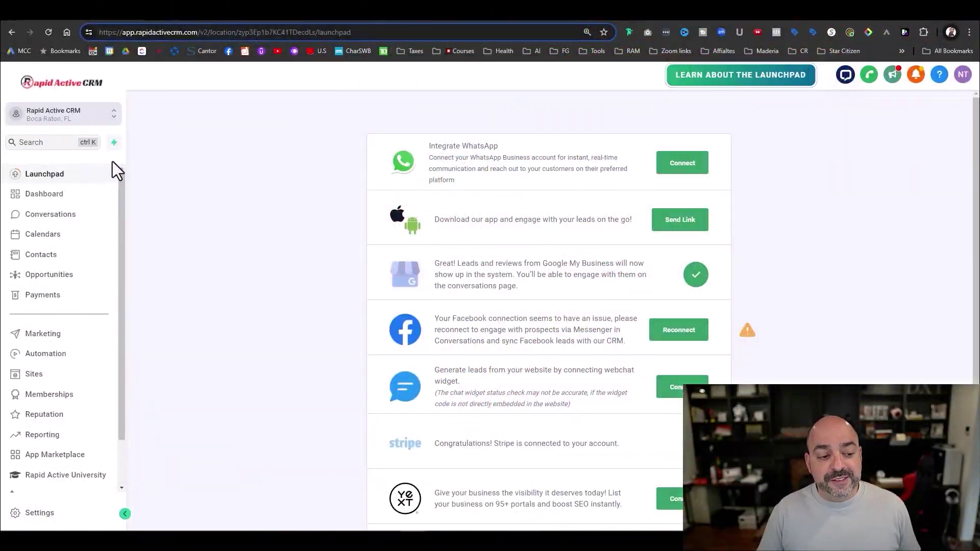
Open the Phone Numbers page in the account settings
scroll(77, 383, down, 1)
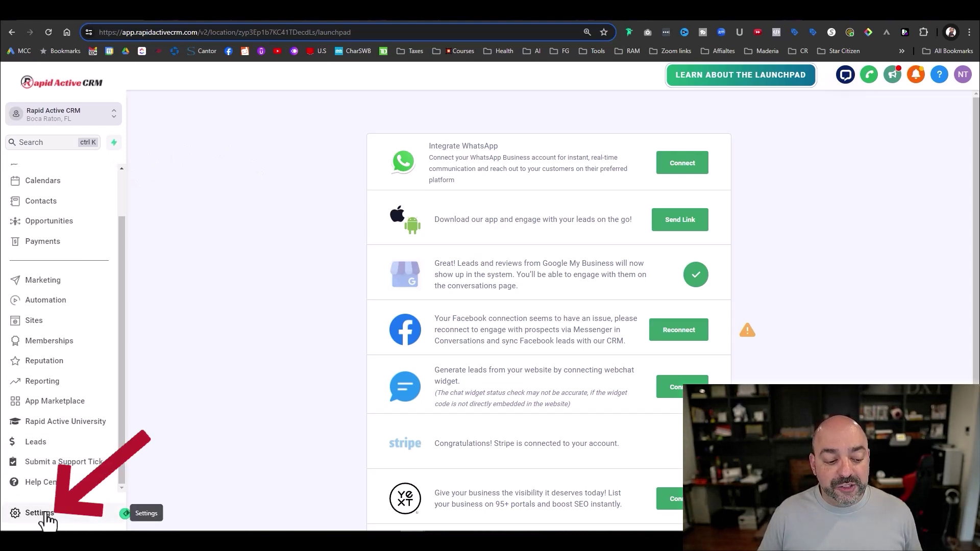
click(43, 513)
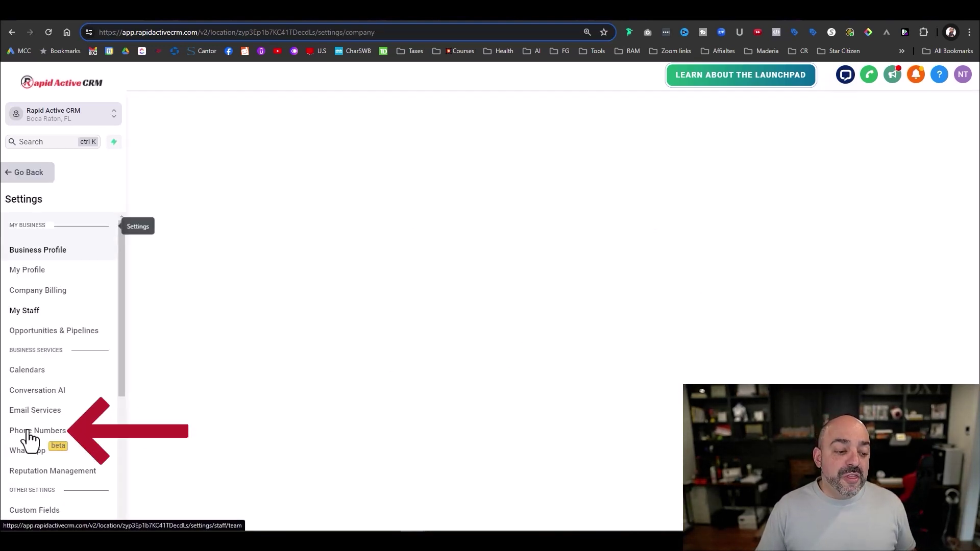
scroll(75, 422, down, 2)
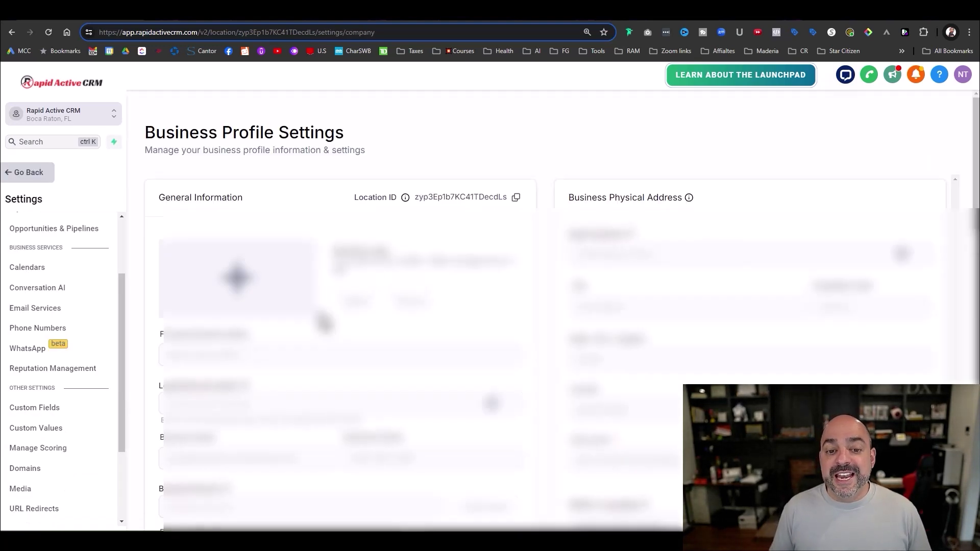
click(23, 330)
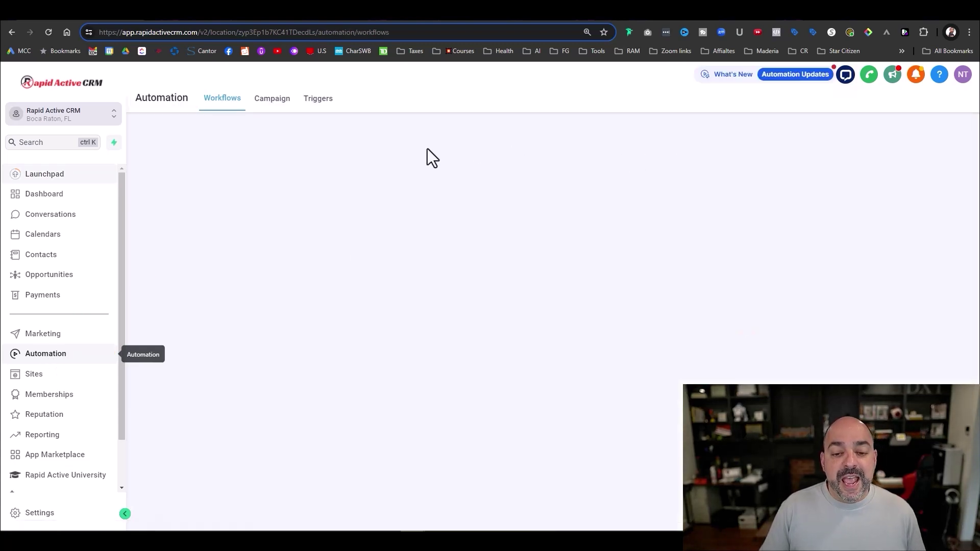
Create a new workflow in the 07. IVR automation folder from the "Recipe: IVR" template
scroll(326, 163, down, 5)
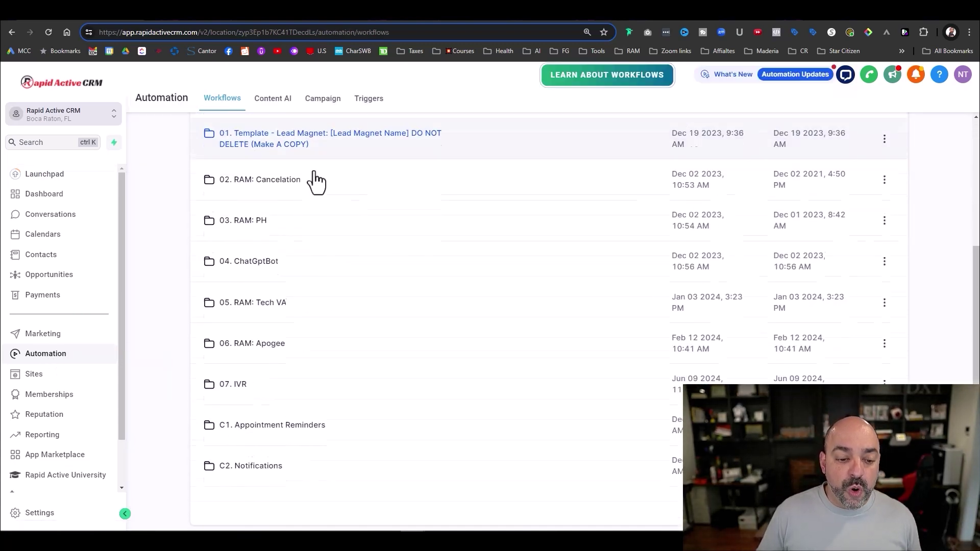
click(234, 372)
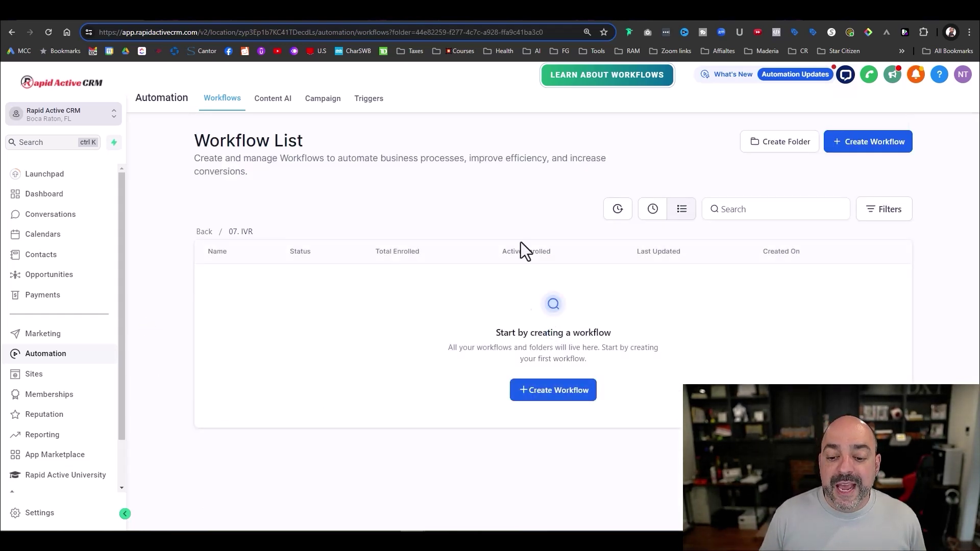
click(572, 394)
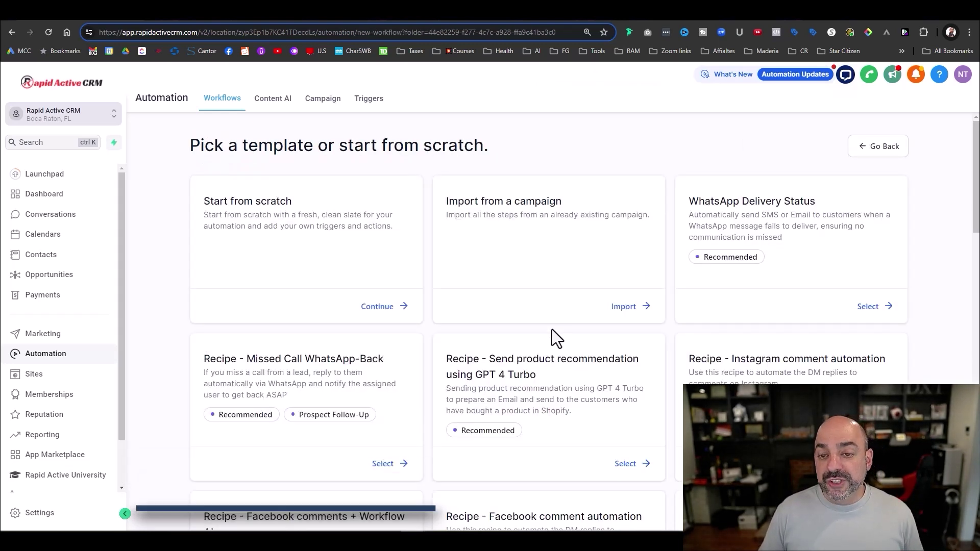
scroll(700, 286, down, 5)
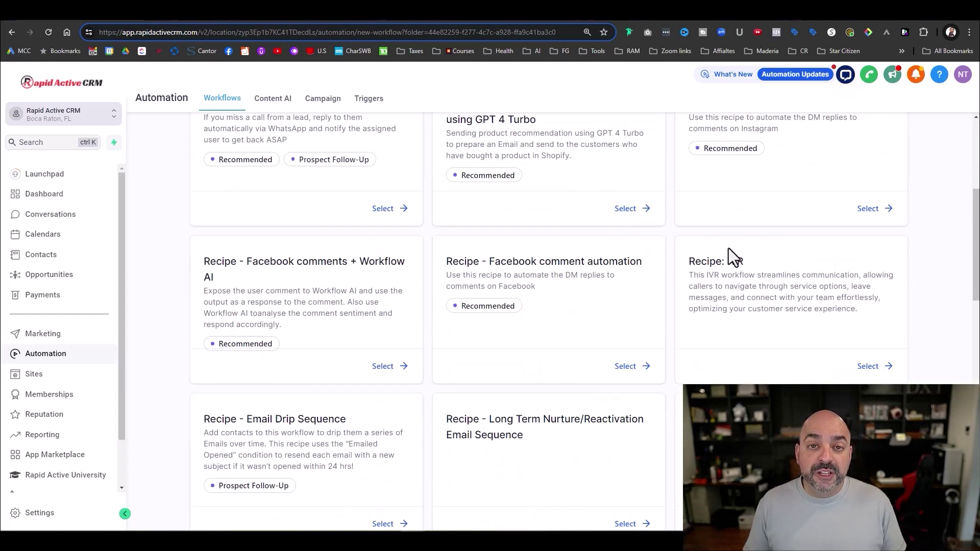
click(871, 364)
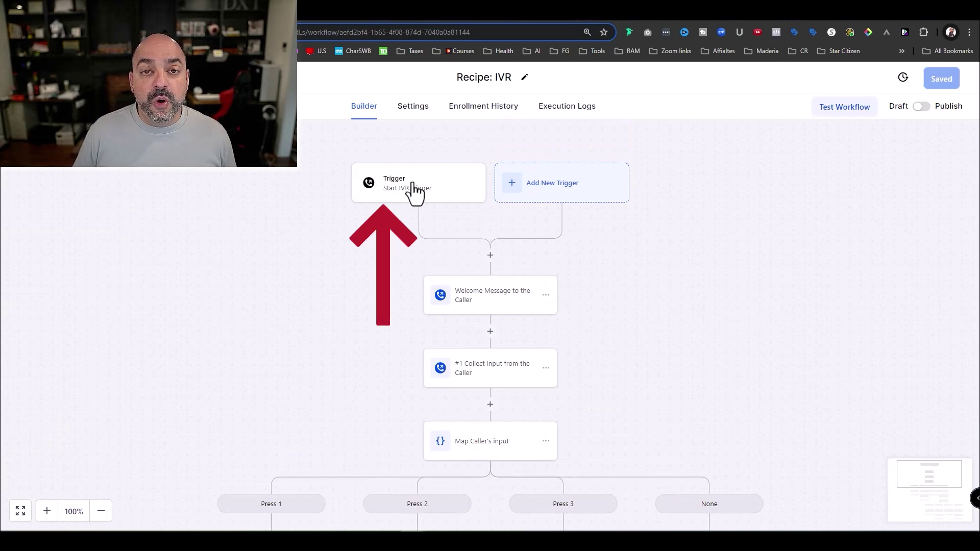
Filter the Start IVR Trigger by the first available phone number and save the trigger
click(417, 193)
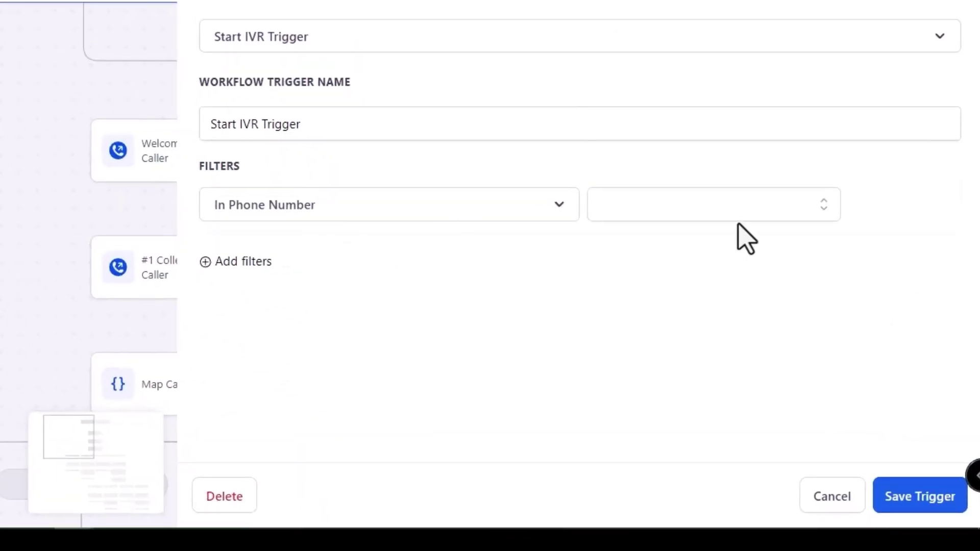
click(822, 330)
click(646, 292)
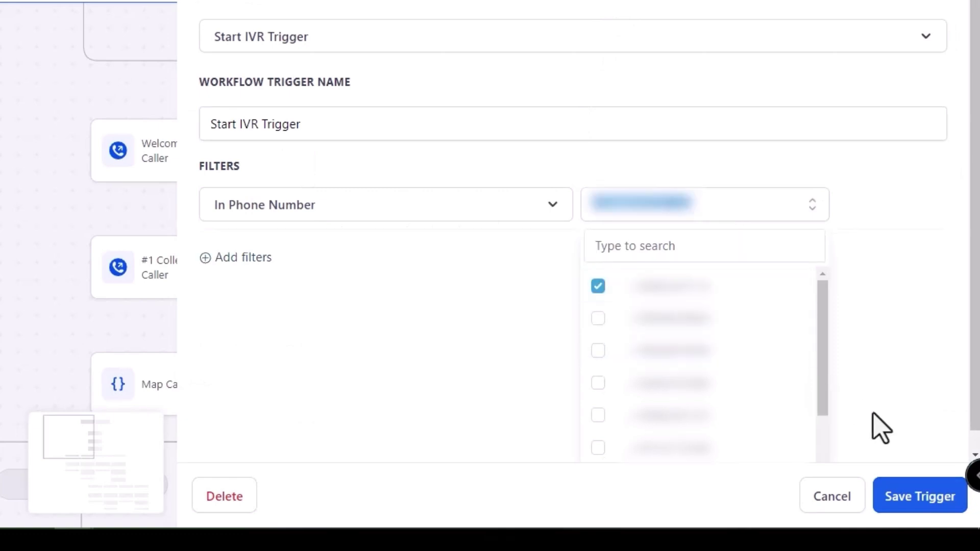
click(917, 497)
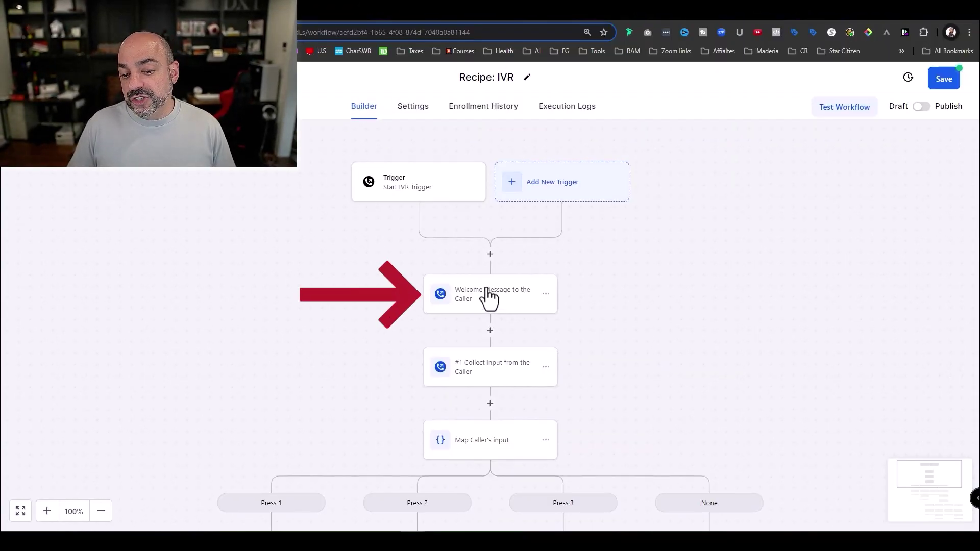
Set the text to say in the Welcome Message to the Caller action to "Hello, Welcome Rapid Active CRM"
click(489, 296)
drag(779, 337, 700, 341)
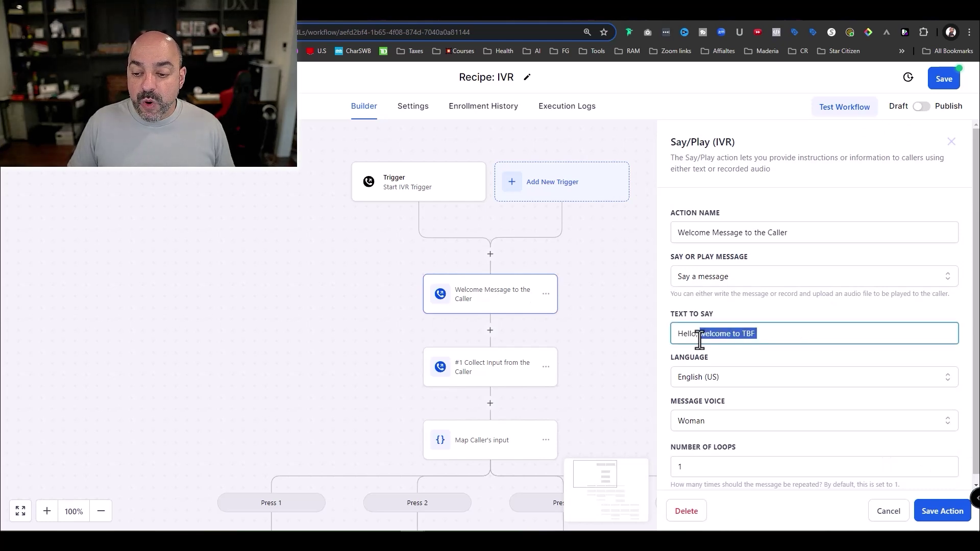
text(Welcome Rapidactiv)
key(BackSpace)
key(BackSpace)
key(BackSpace)
key(BackSpace)
key(BackSpace)
text(Active CRM)
Look through the message voice choices and the say or play message choices of the welcome action
click(774, 413)
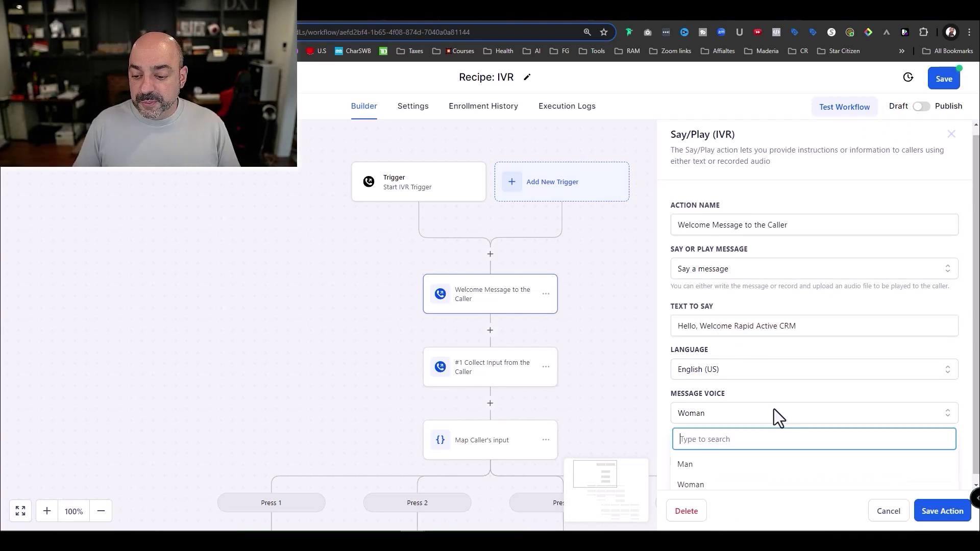
scroll(781, 382, down, 1)
click(658, 364)
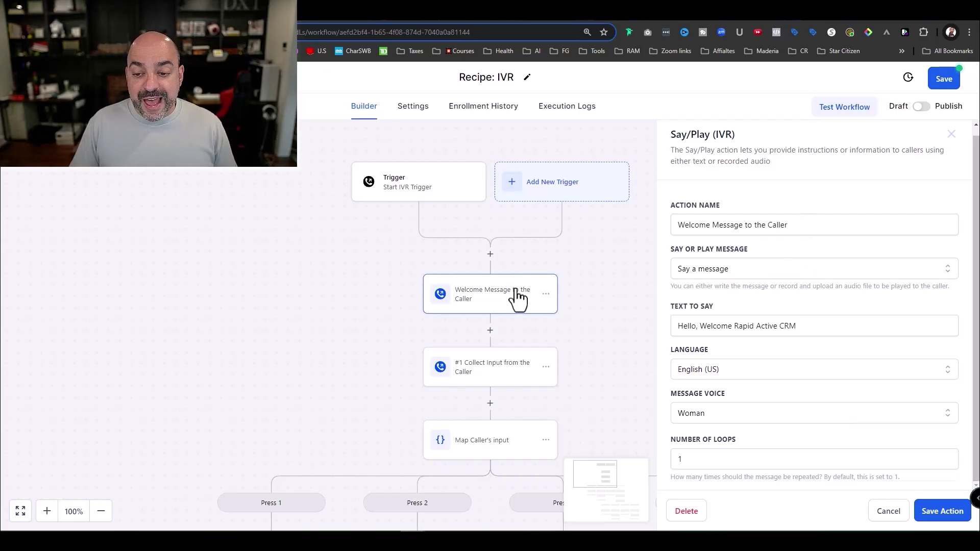
click(747, 262)
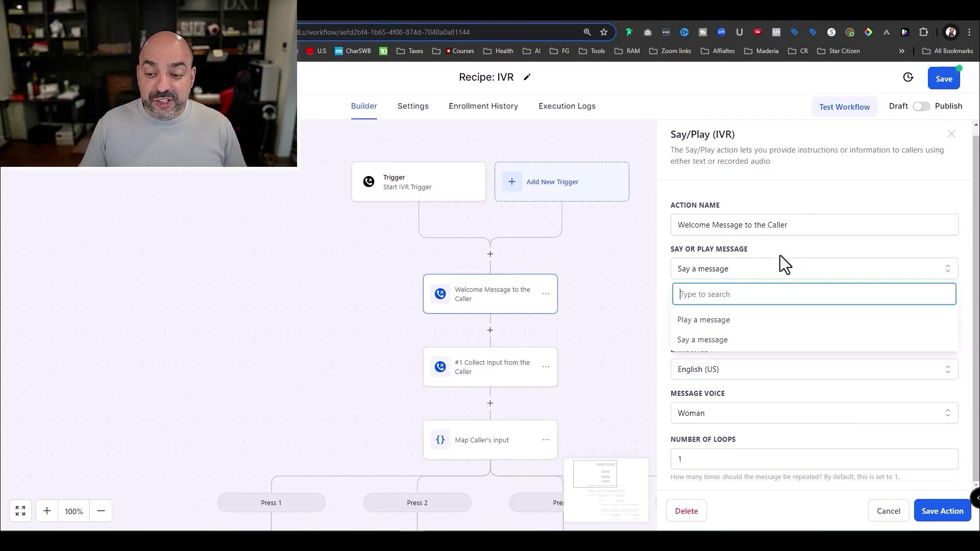
click(812, 242)
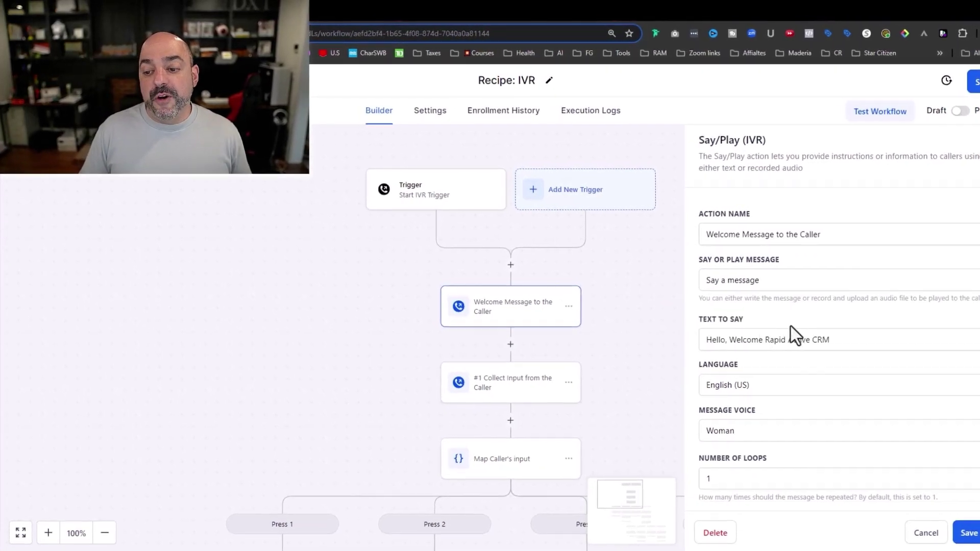
drag(844, 341, 684, 340)
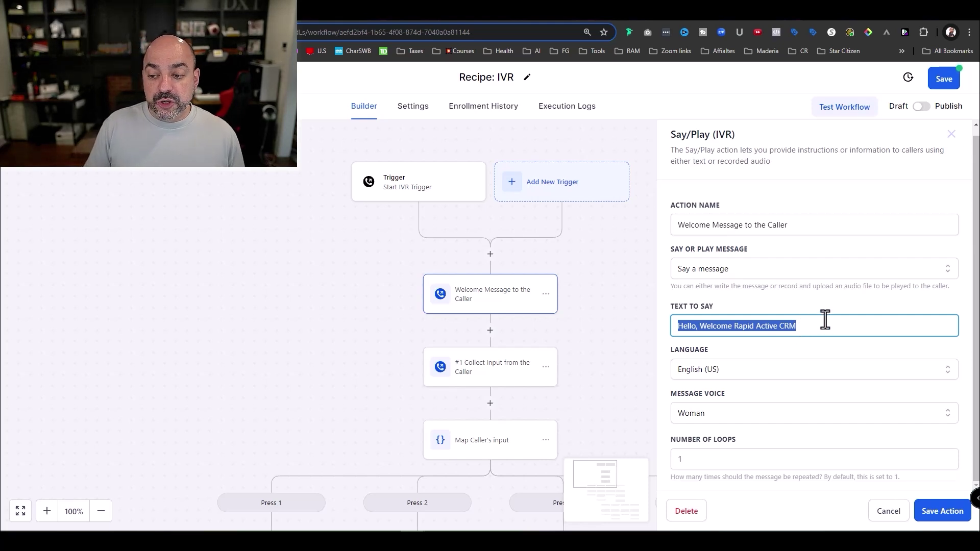
key(BackSpace)
key(ctrl+z)
Change the welcome text to "Hello, Welcome Rapid Active C R M" and save the action
click(823, 322)
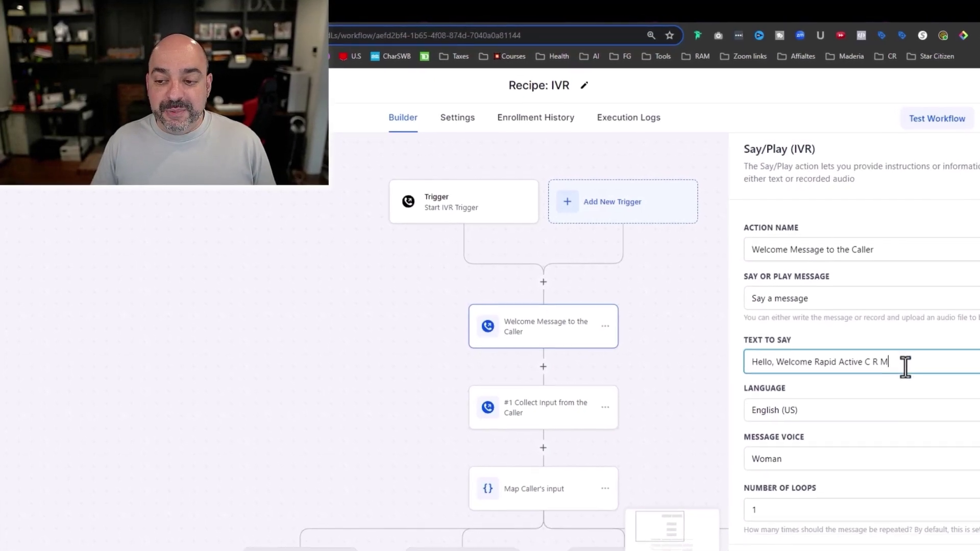
click(904, 305)
click(932, 297)
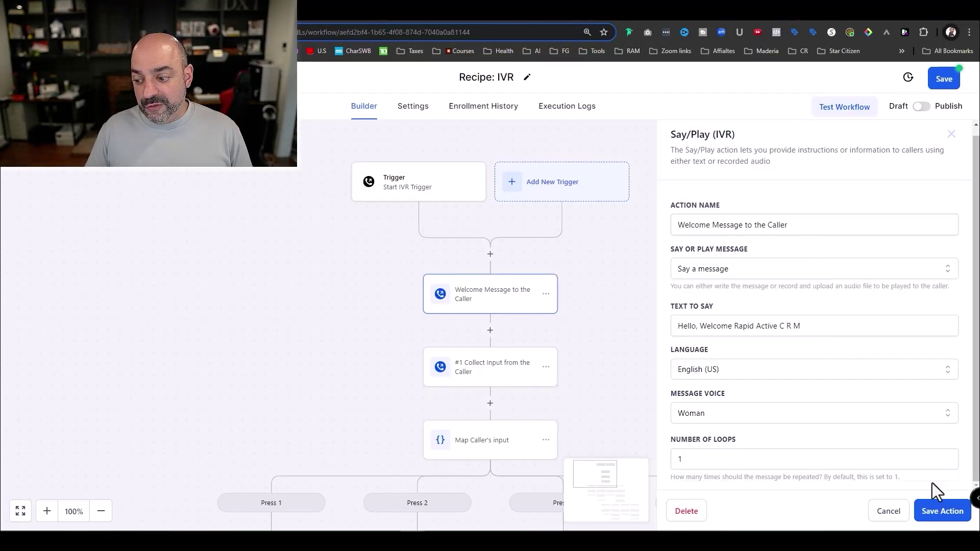
click(941, 513)
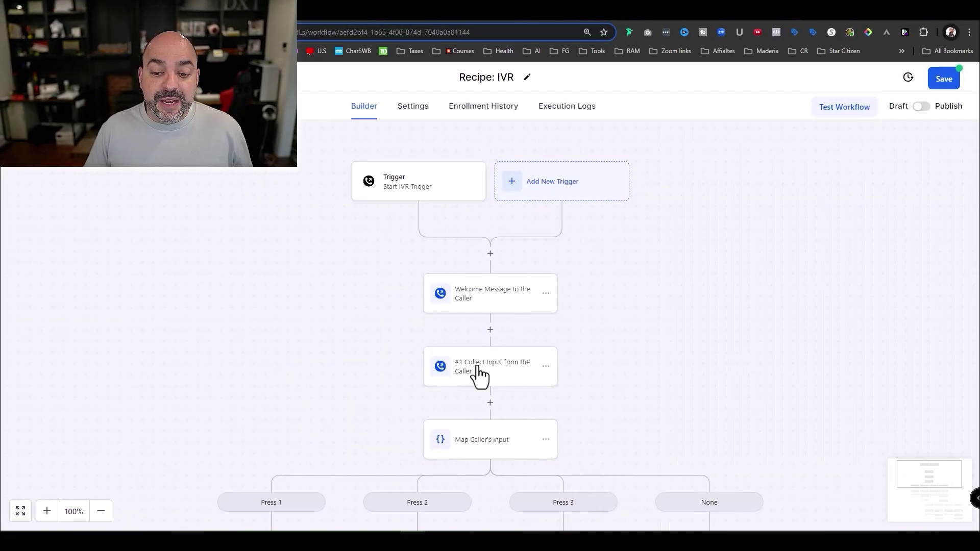
Replace the Collect Input prompt with "Press 1 For Customer Service, Press For Techinical Support," plus 3 and 4 for voicemails to two staff members
click(476, 370)
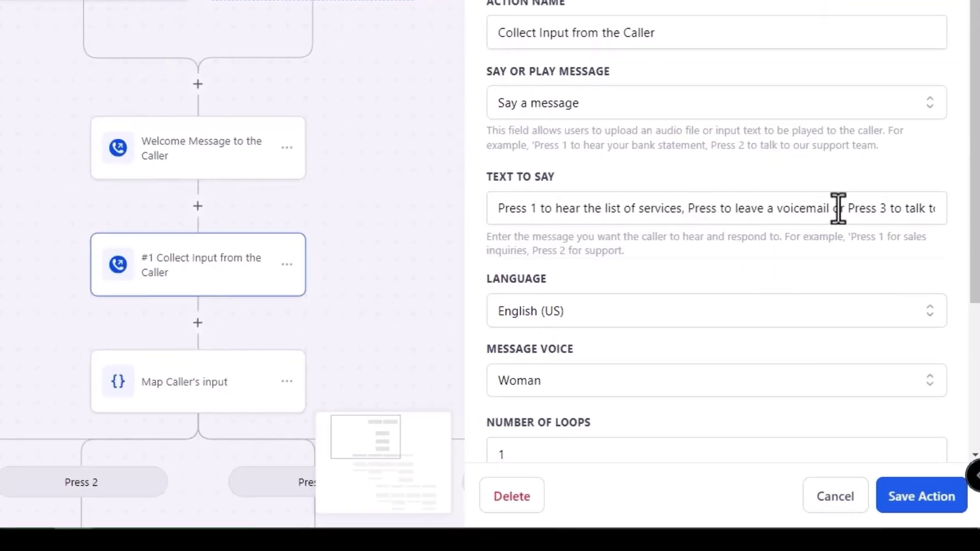
drag(850, 211, 969, 210)
click(670, 210)
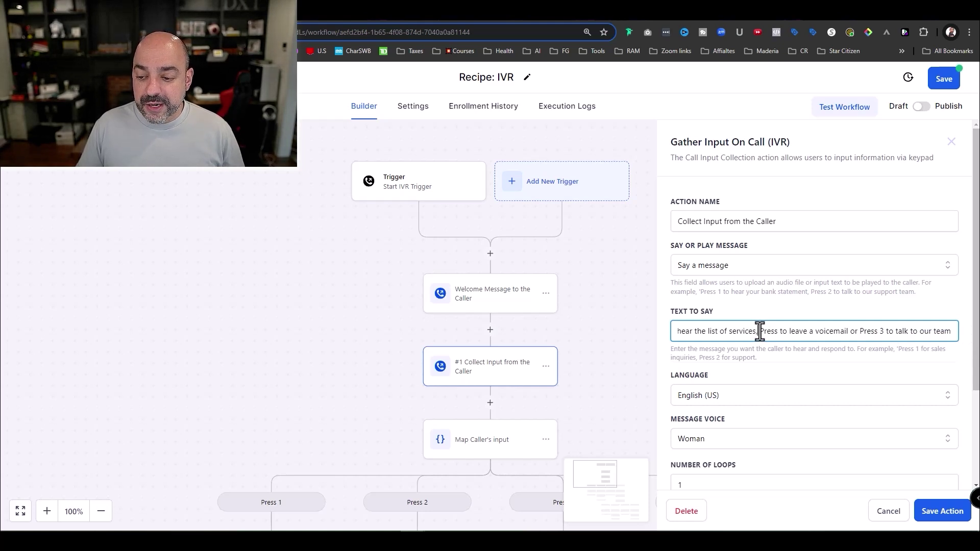
key(ctrl+a)
text(Pr)
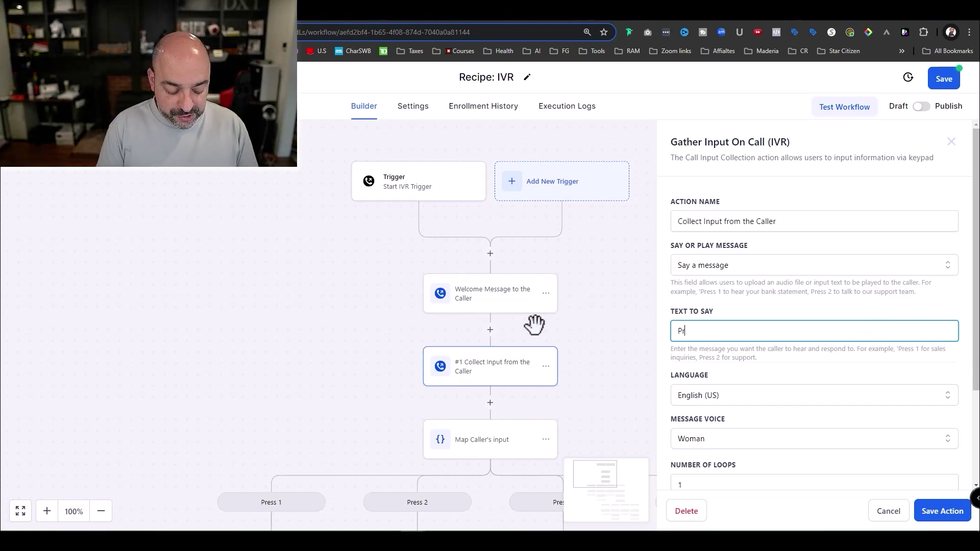
text(ess 1 For Customer Service, )
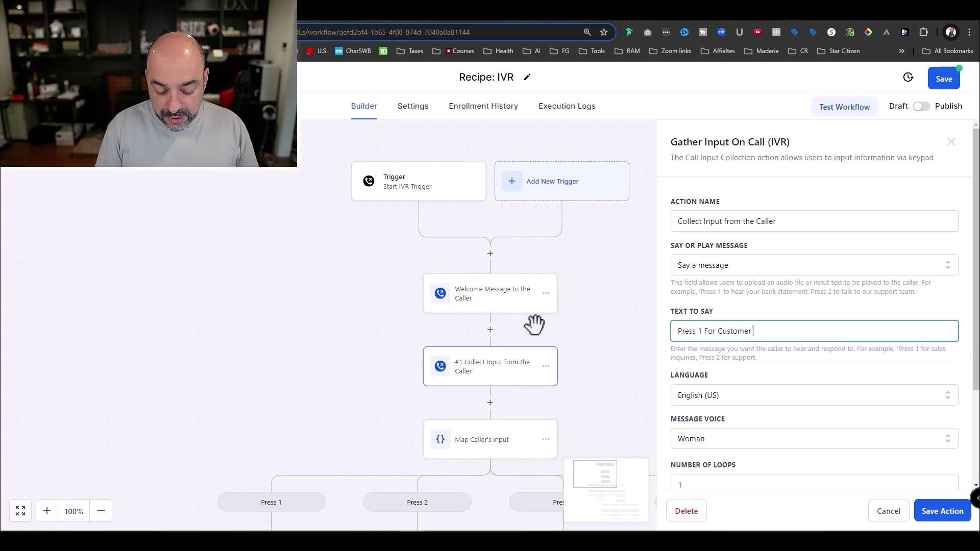
text(Press For )
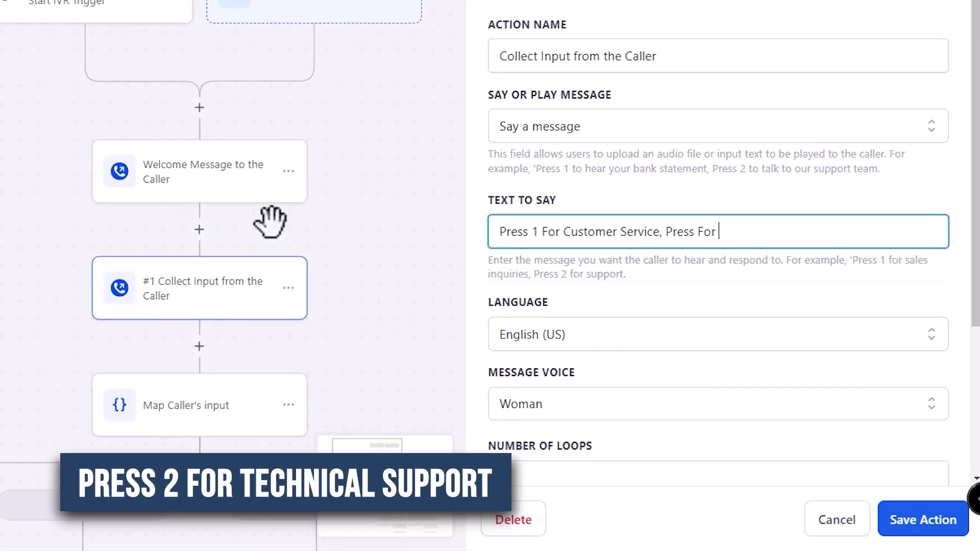
text(Techinical Support, Press 3 To leave a)
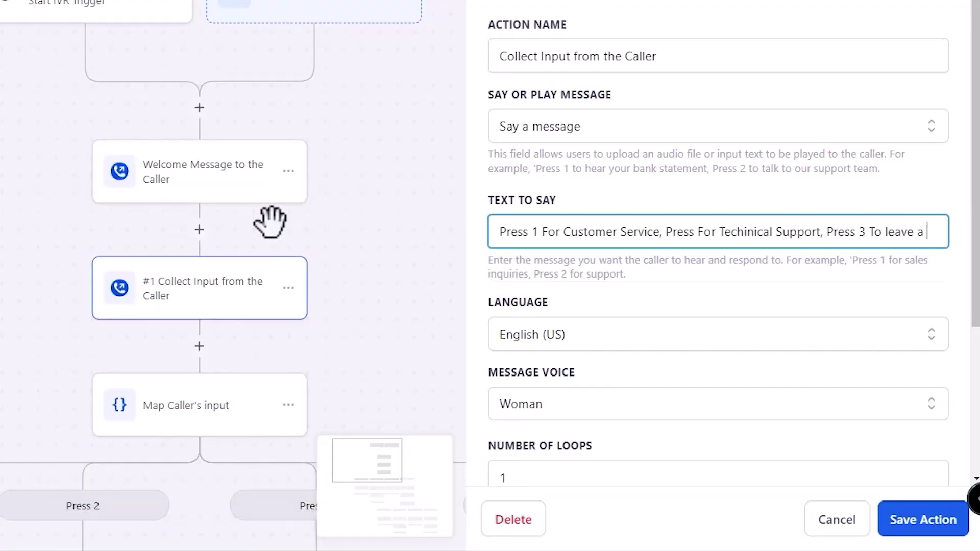
text(oicemail for Nun)
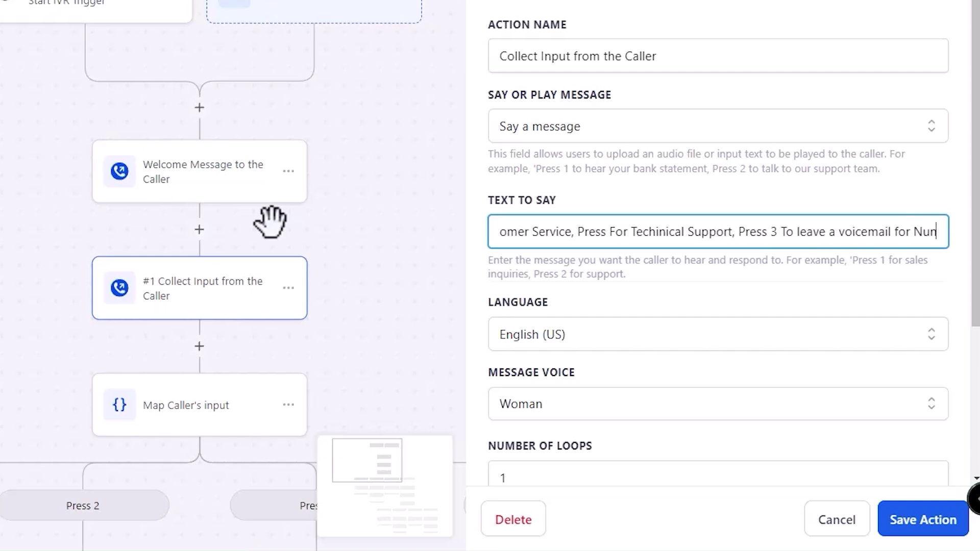
text(o, Press 4 to leave a )
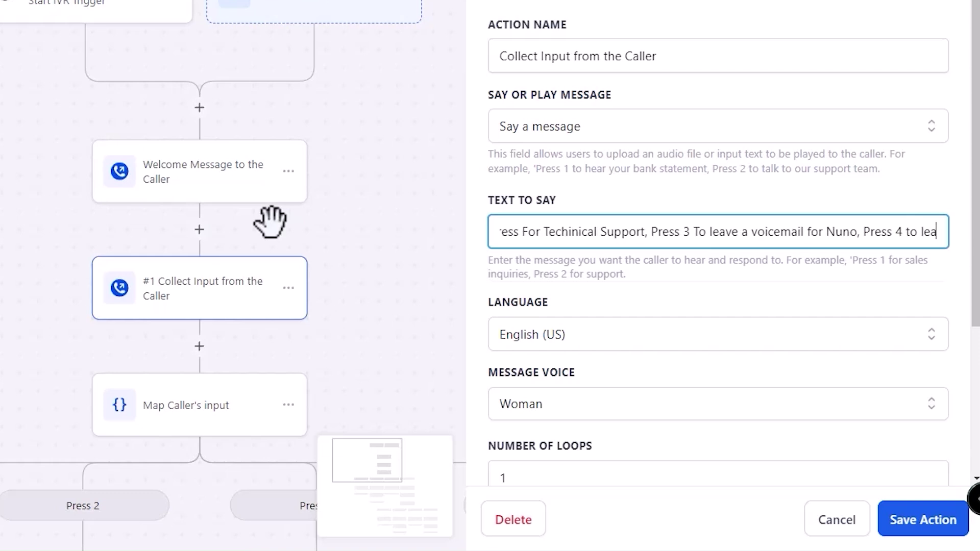
text(voicemail for Andy)
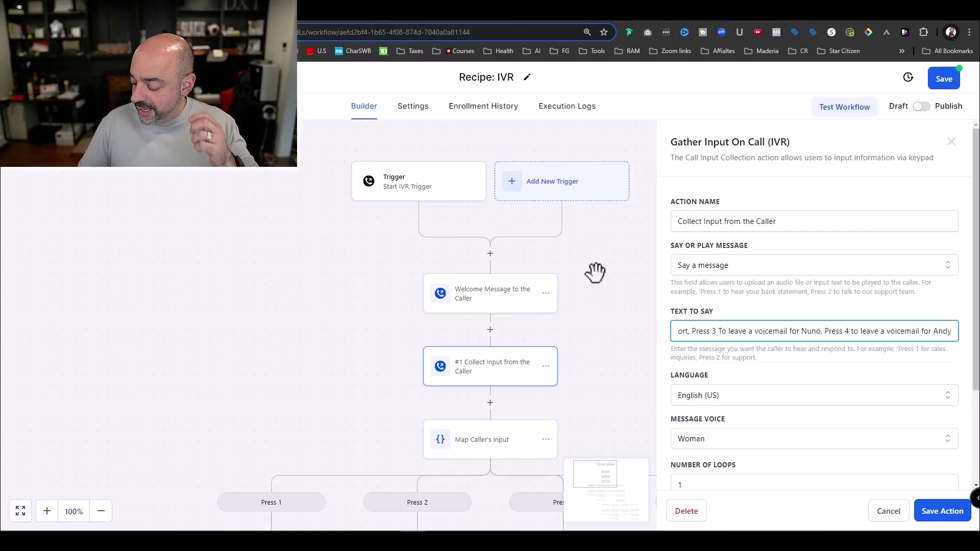
Review the remaining settings of the Collect Input from the Caller action, select its whole prompt text, and save the action
scroll(760, 296, down, 3)
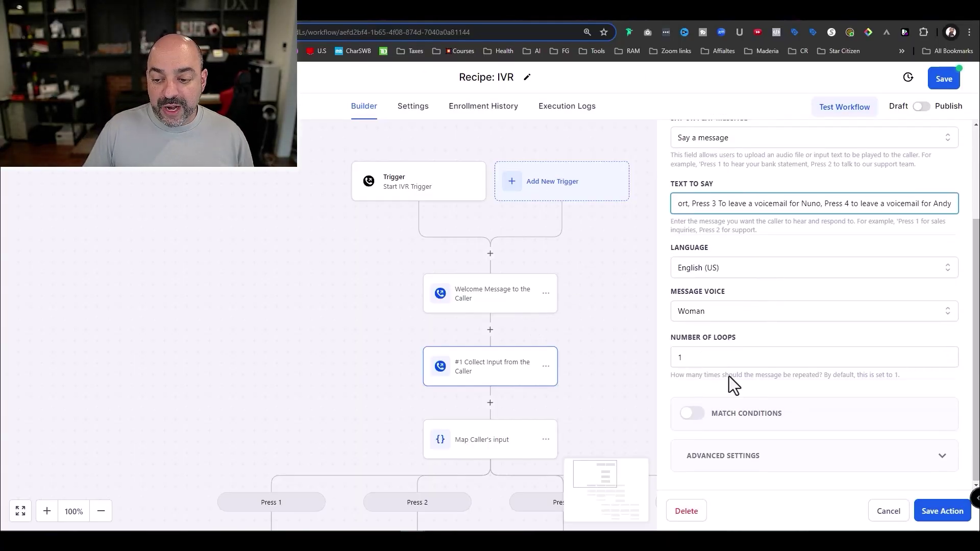
scroll(746, 307, up, 1)
key(ctrl+a)
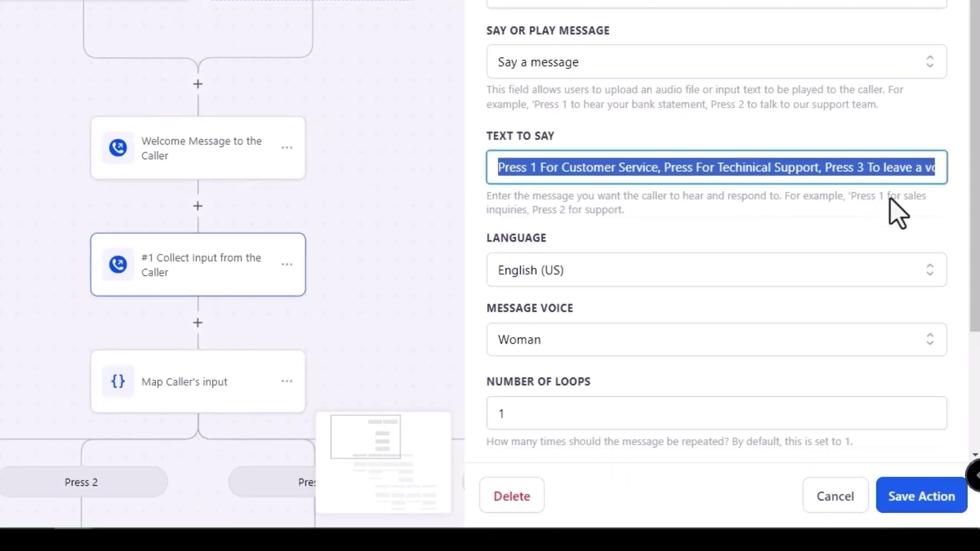
click(912, 502)
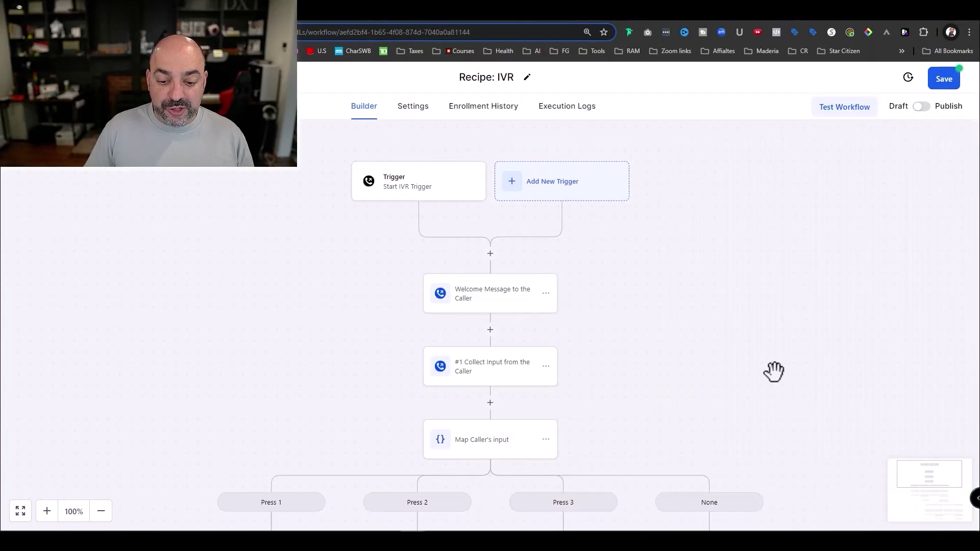
In the Map Caller's input condition, rename the first two branches "Press 1 - Customer Support" and "Press 2 -Techincal Support"
scroll(774, 372, down, 2)
click(505, 371)
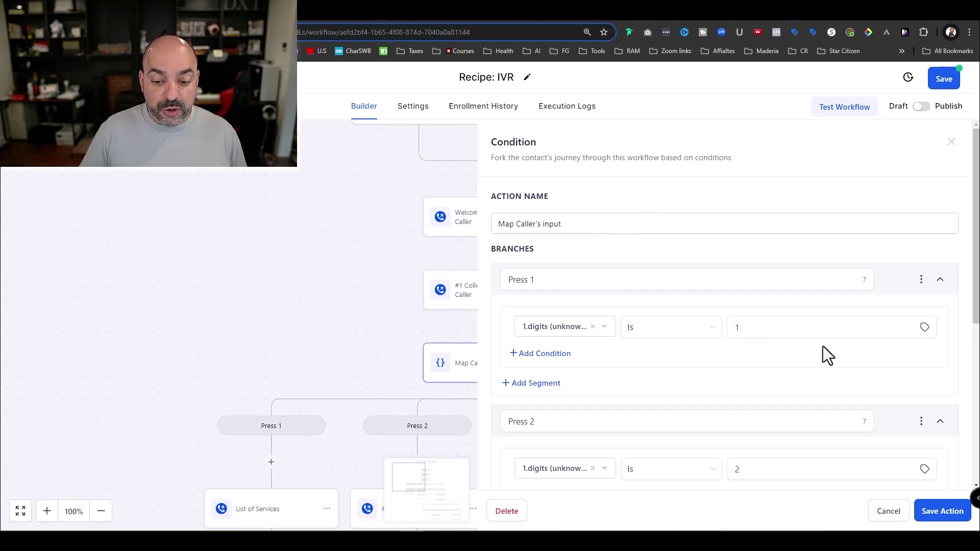
click(572, 280)
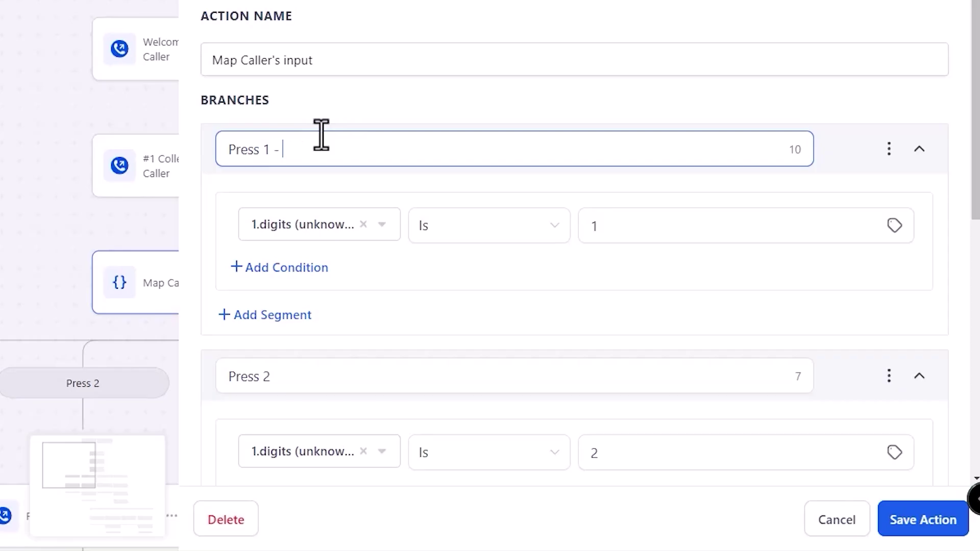
text(- Customer Support)
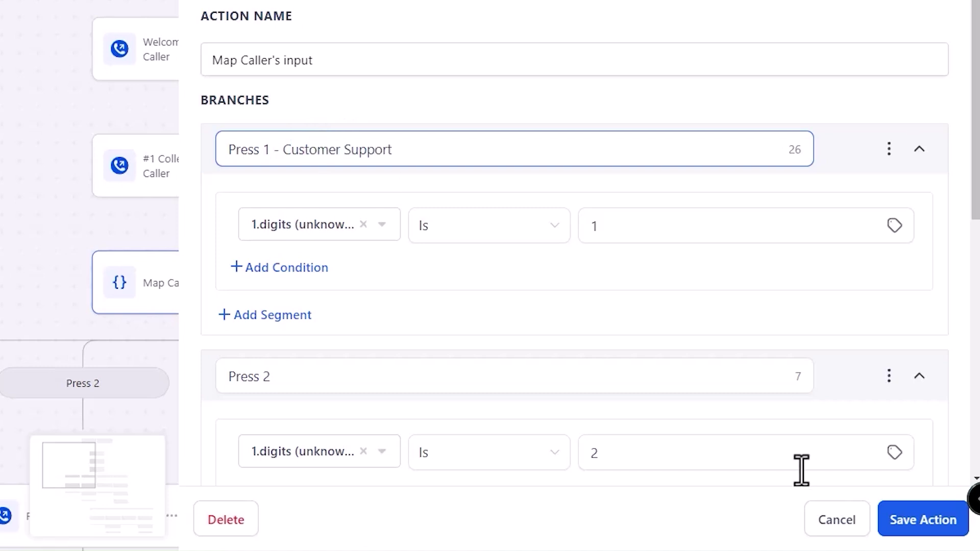
scroll(472, 327, down, 5)
click(272, 131)
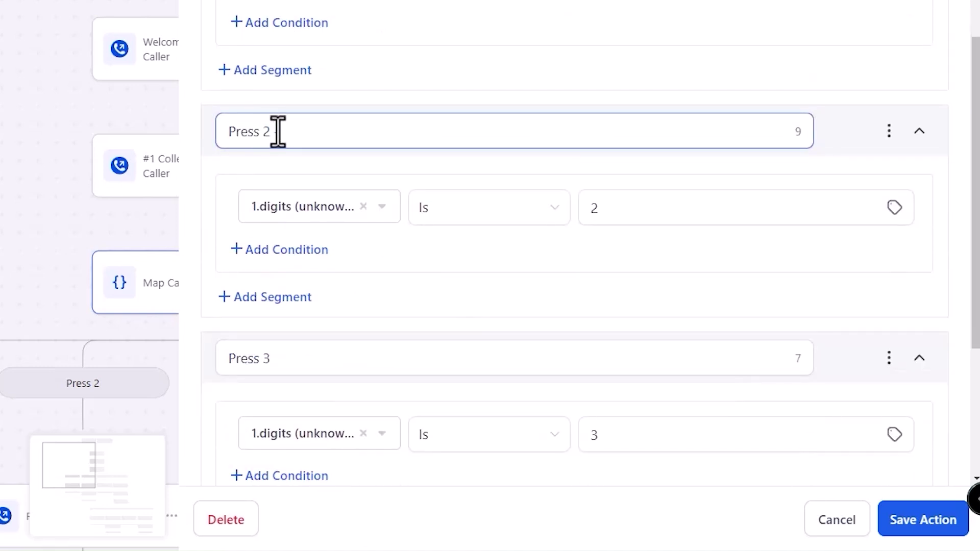
text(-Techincal Sup)
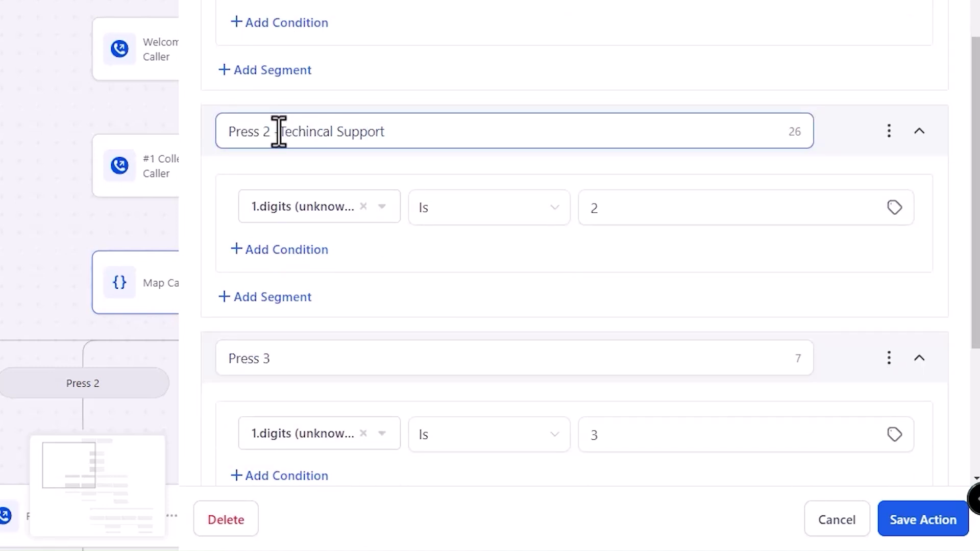
text(port)
Rename the third branch "Press 3 -" followed by the staff member's first name and "Voicemail", and add a fourth branch
scroll(560, 188, down, 5)
click(352, 135)
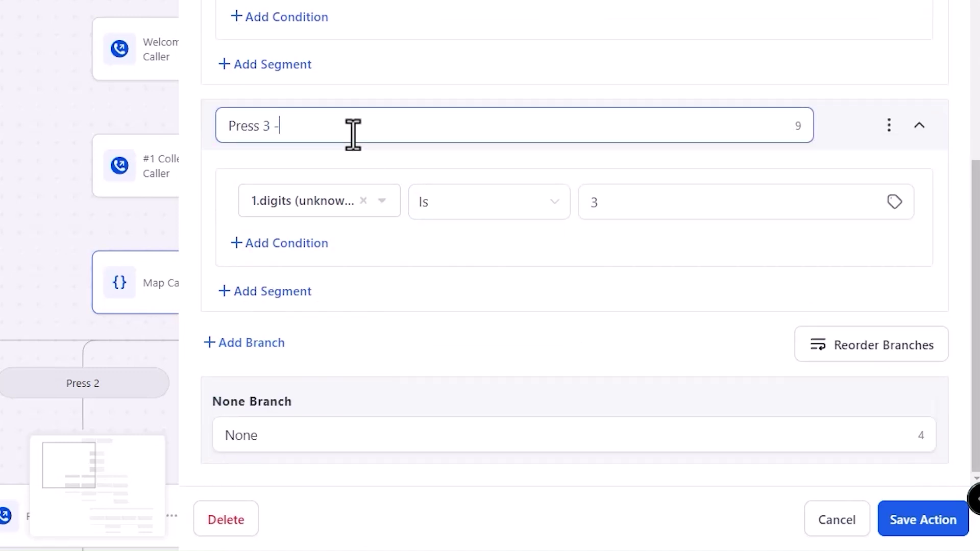
text(-Nuno Voicemail)
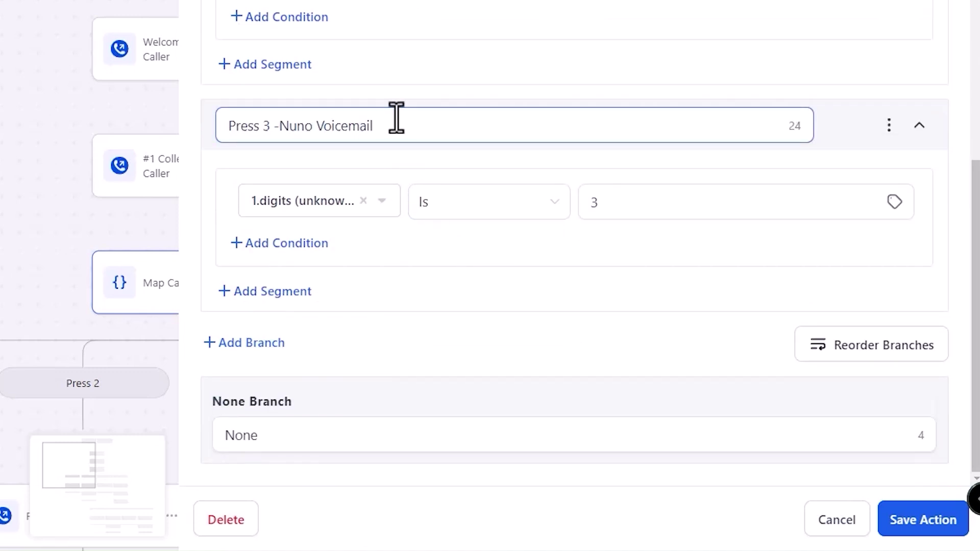
click(281, 349)
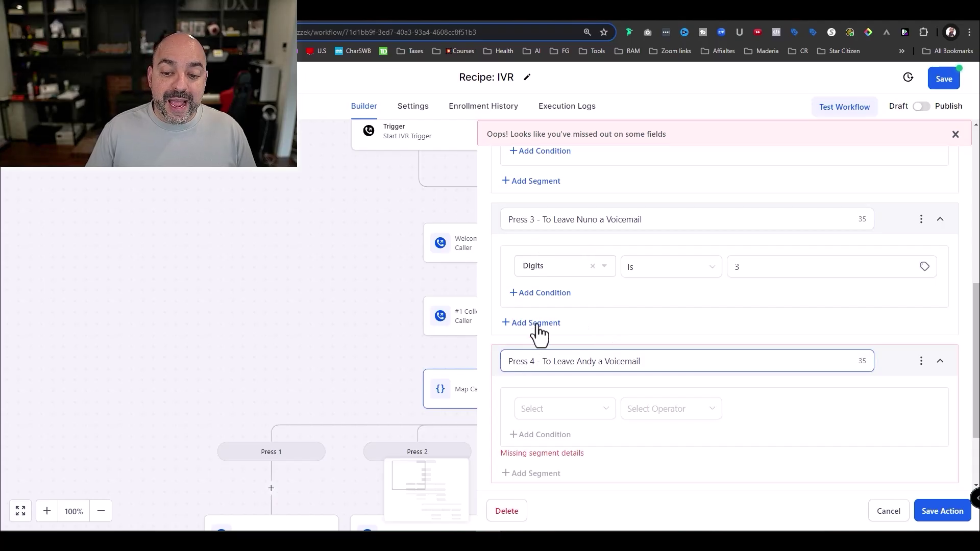
Base the Press 4 branch's condition on the IVR Gather Digits from the #1 Collect Input action
click(528, 364)
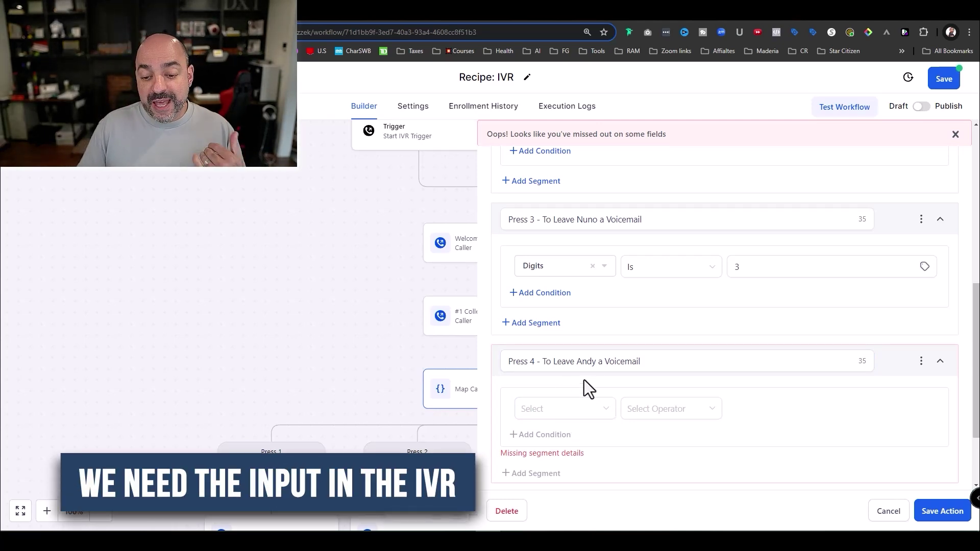
click(580, 414)
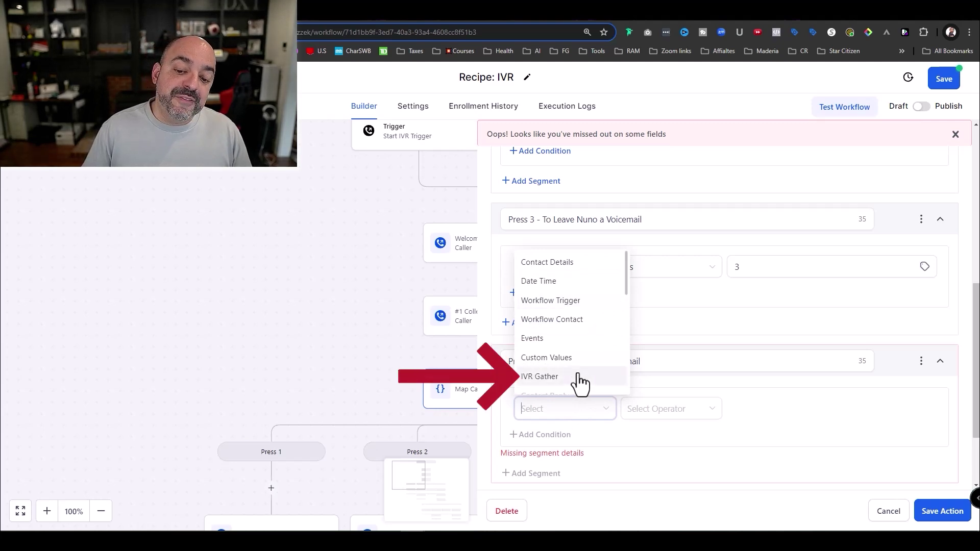
click(581, 375)
click(590, 453)
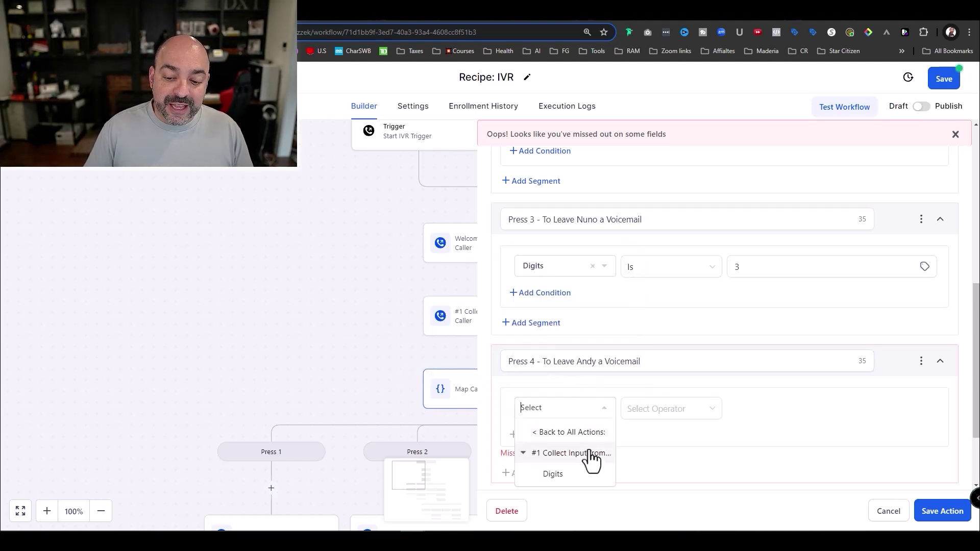
click(565, 475)
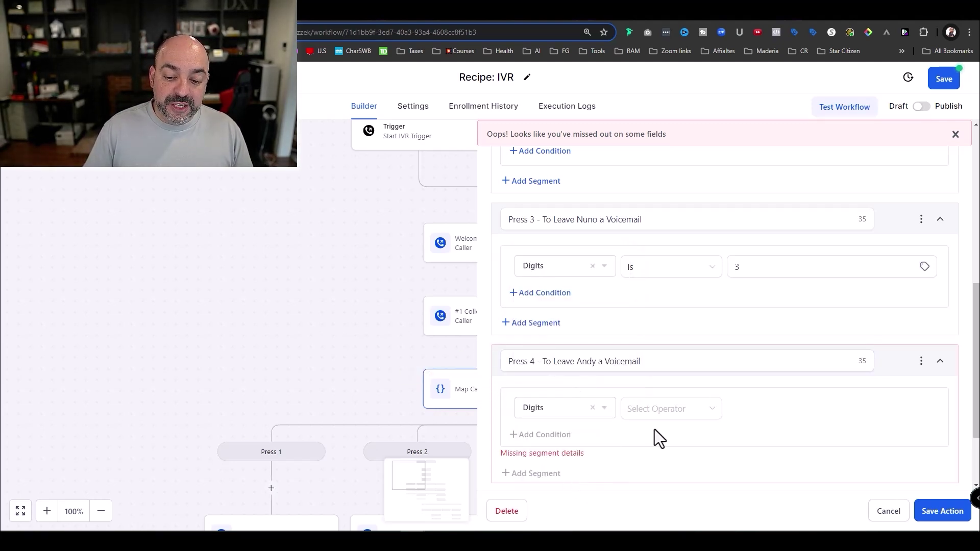
click(574, 413)
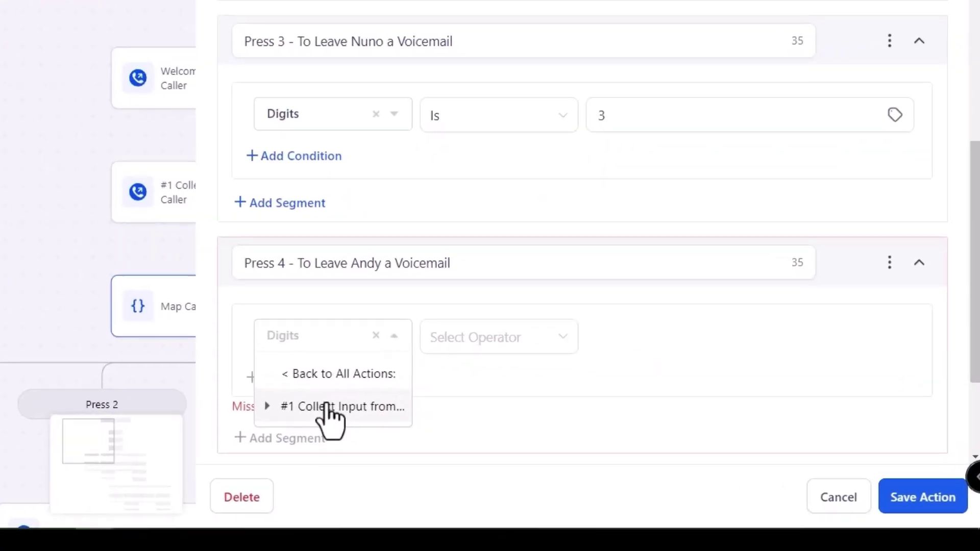
click(561, 456)
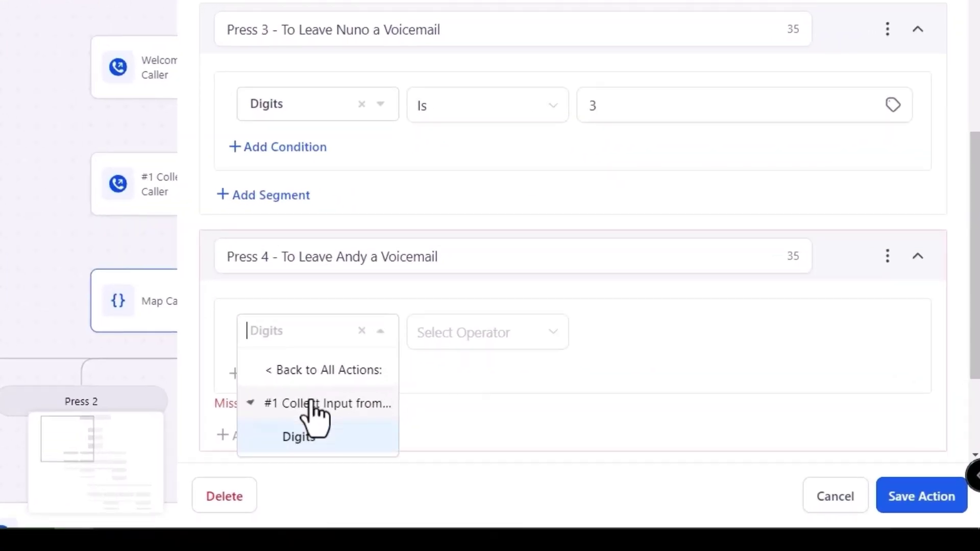
click(556, 472)
Complete the Press 4 condition with the operator Is and the value 4, and save the action
click(485, 340)
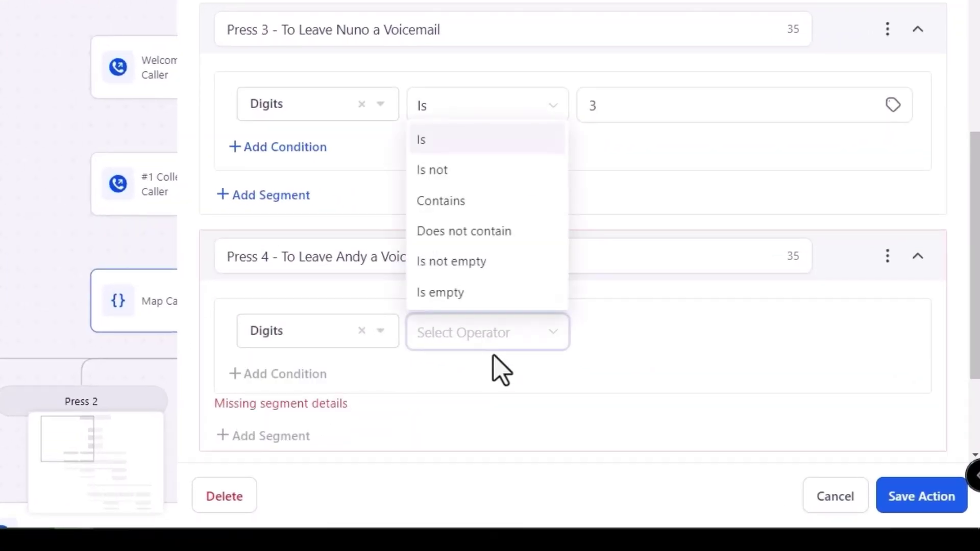
click(490, 139)
click(636, 327)
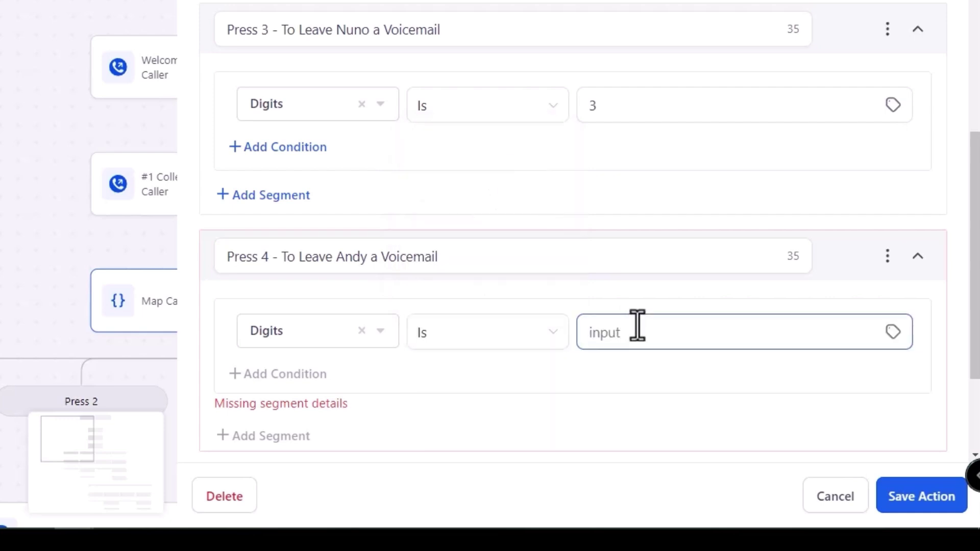
text(4)
click(913, 499)
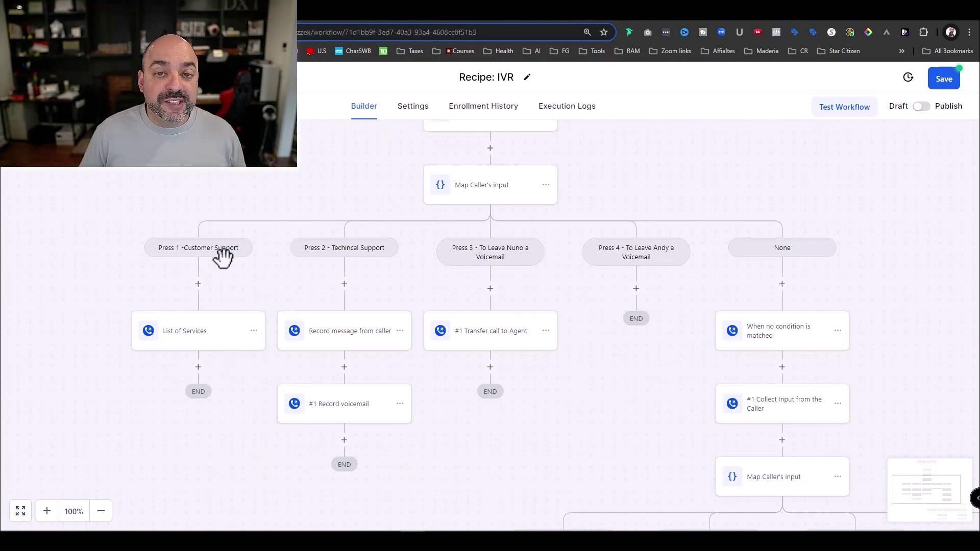
Replace the List of Services message text with "Press 1 for billing, Press 2 for anythign else"
click(203, 347)
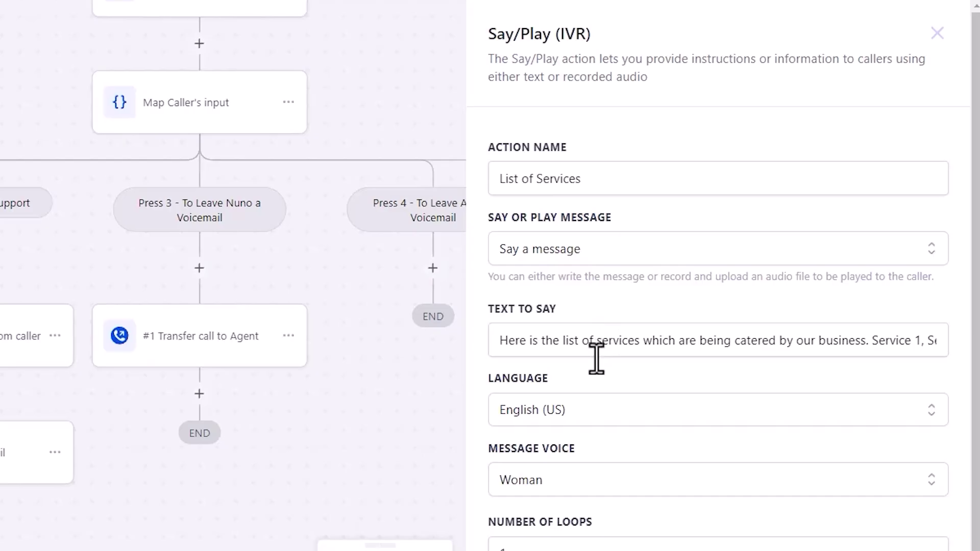
triple_click(845, 347)
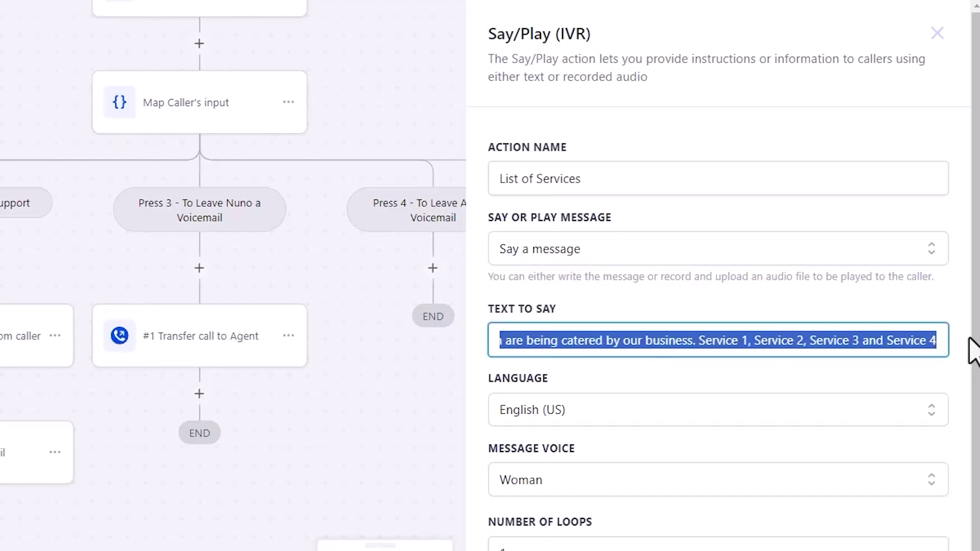
key(BackSpace)
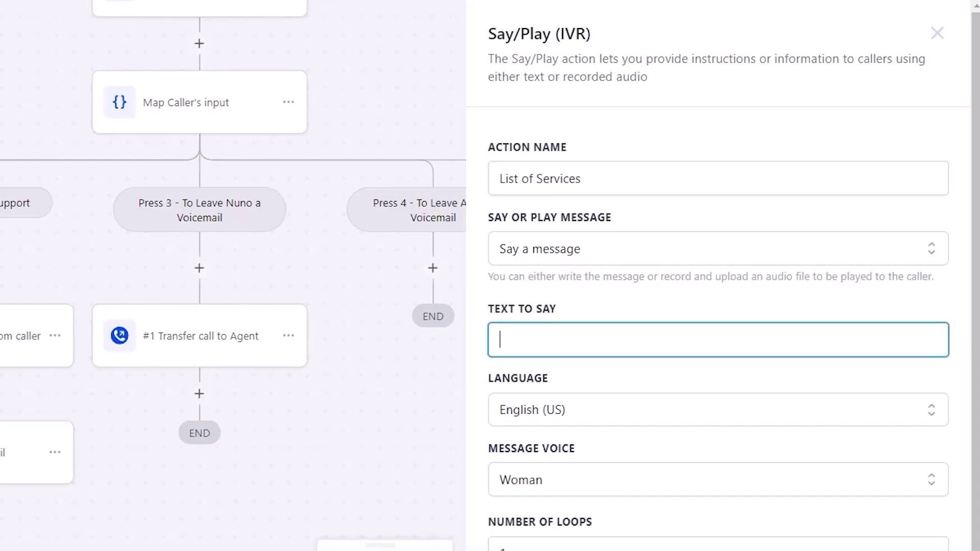
text(Press one for bill)
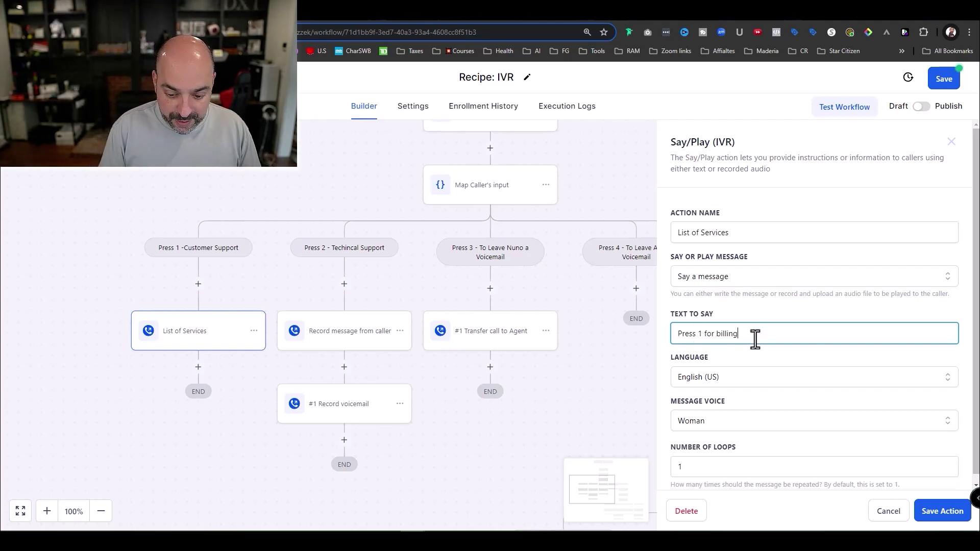
text(, Press 2 for )
text(anythign else)
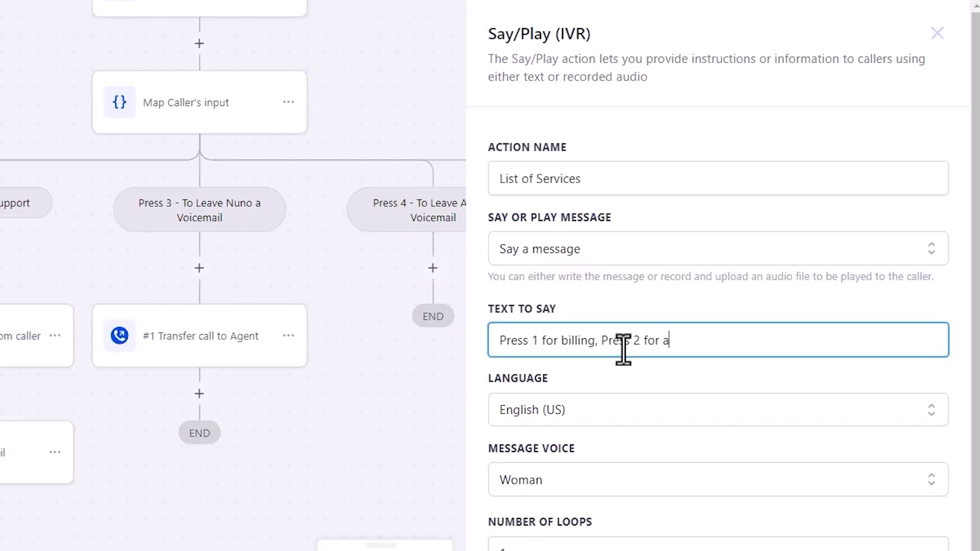
scroll(645, 372, down, 1)
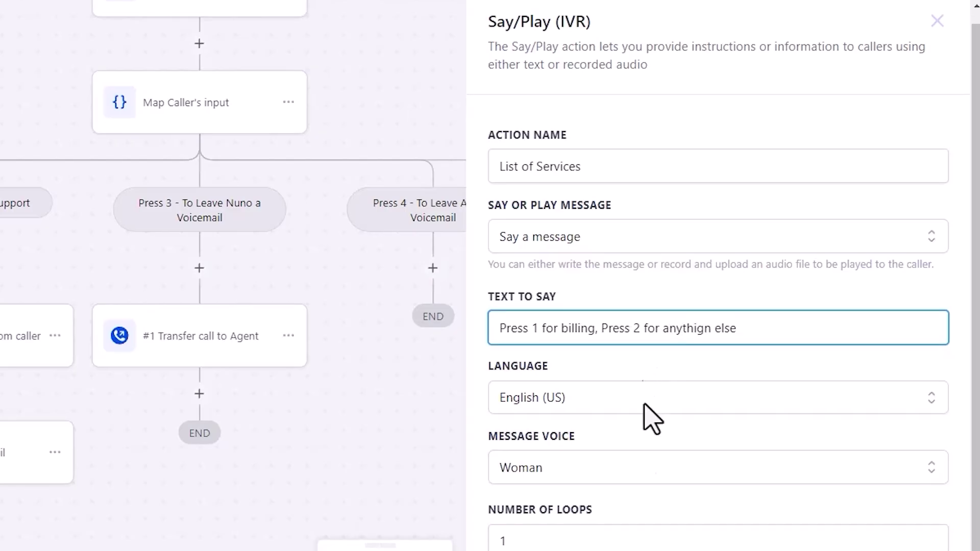
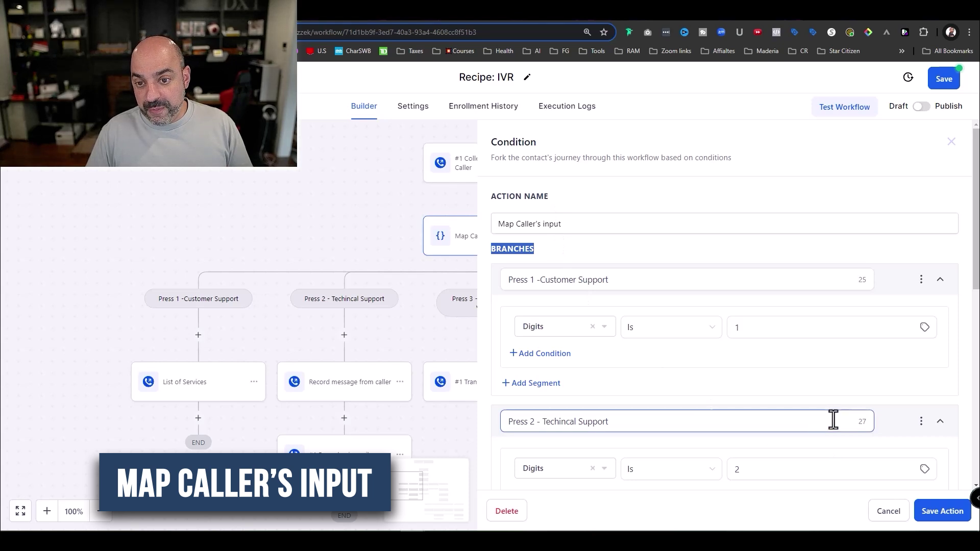
Close the Map Caller's input settings without saving and add an If / Else action after List of Services
click(892, 514)
click(198, 419)
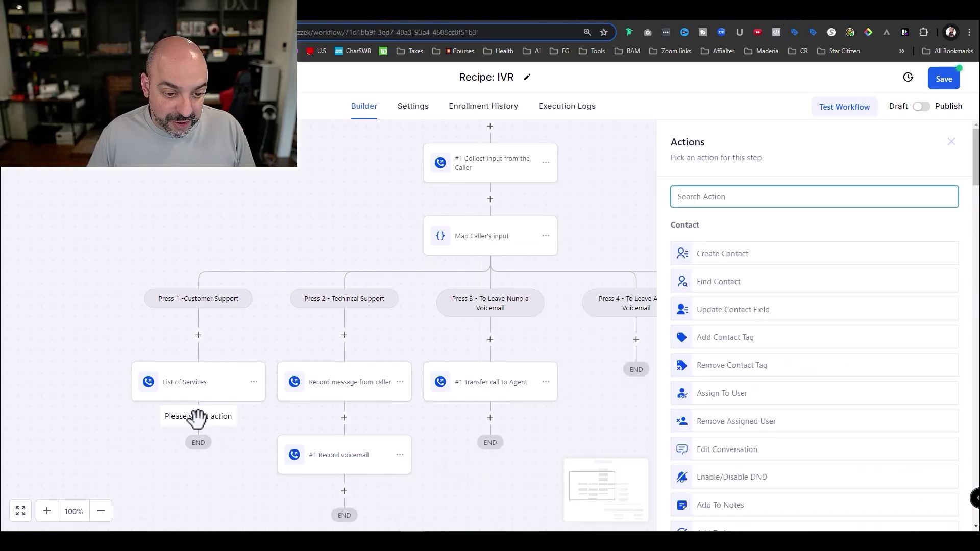
text(if)
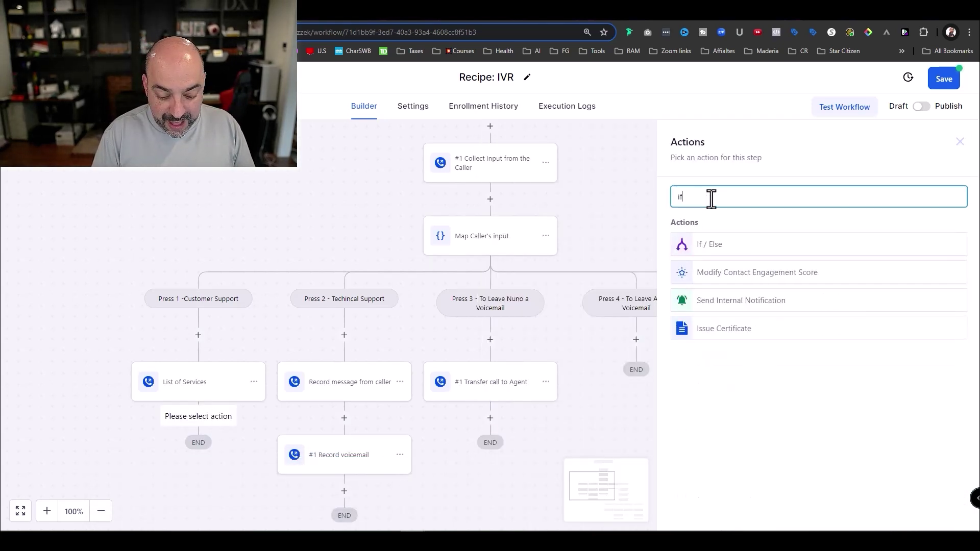
click(706, 247)
Name the new condition action "Customer Support choices"
drag(584, 228, 440, 228)
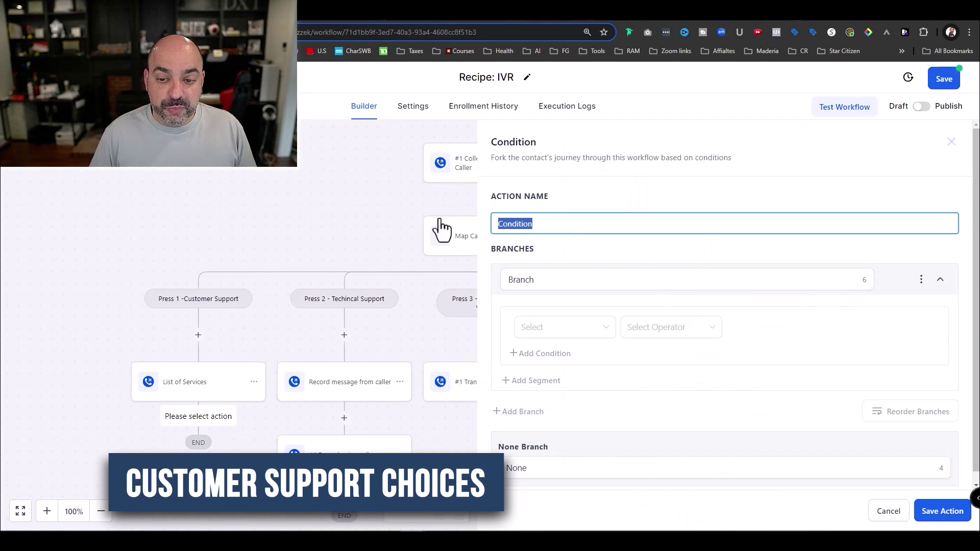
text(Customer SAuppo)
key(BackSpace)
key(BackSpace)
key(BackSpace)
key(BackSpace)
key(BackSpace)
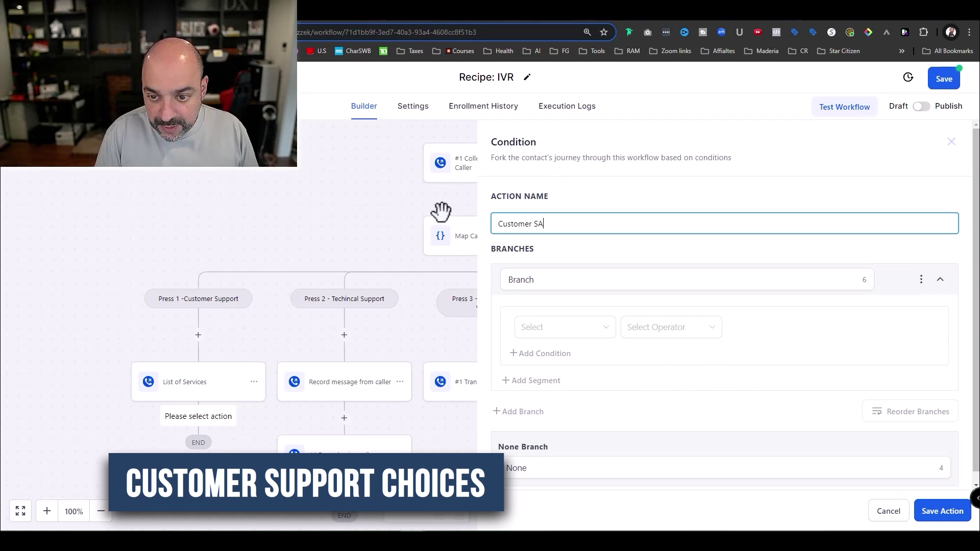
text(upport choices)
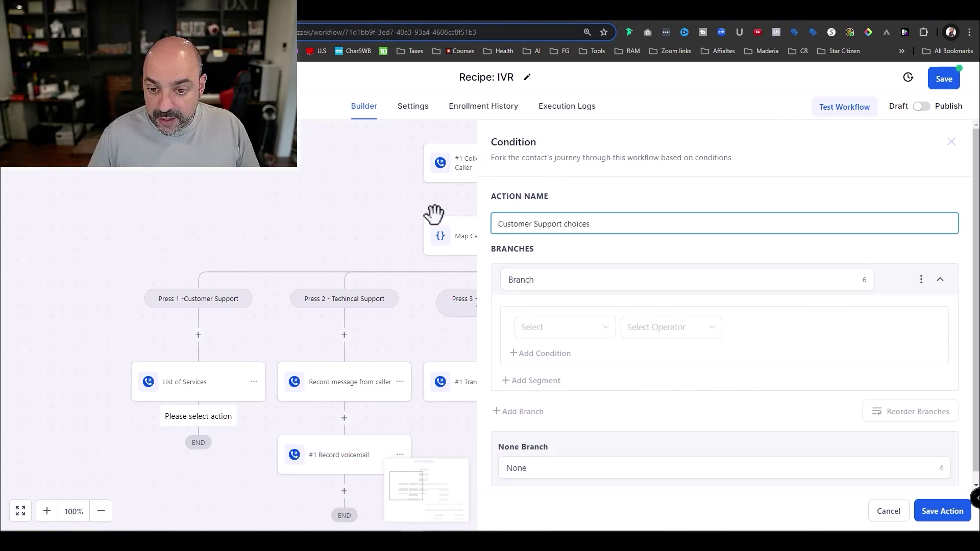
Name the first branch "Billing" and set its condition to the IVR Gather Digits from #1 Collect Input, Is 1
drag(547, 280, 439, 279)
text(Bil)
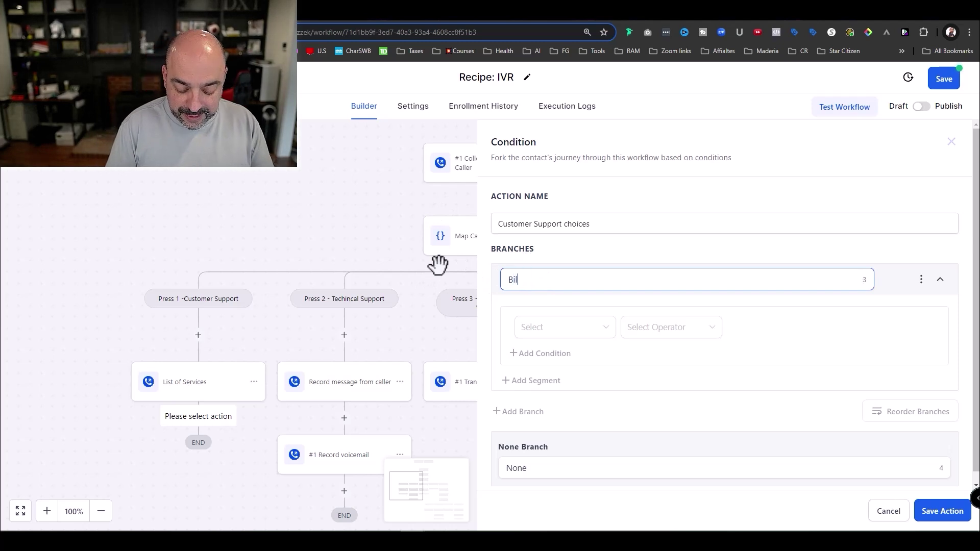
text(ling)
click(554, 337)
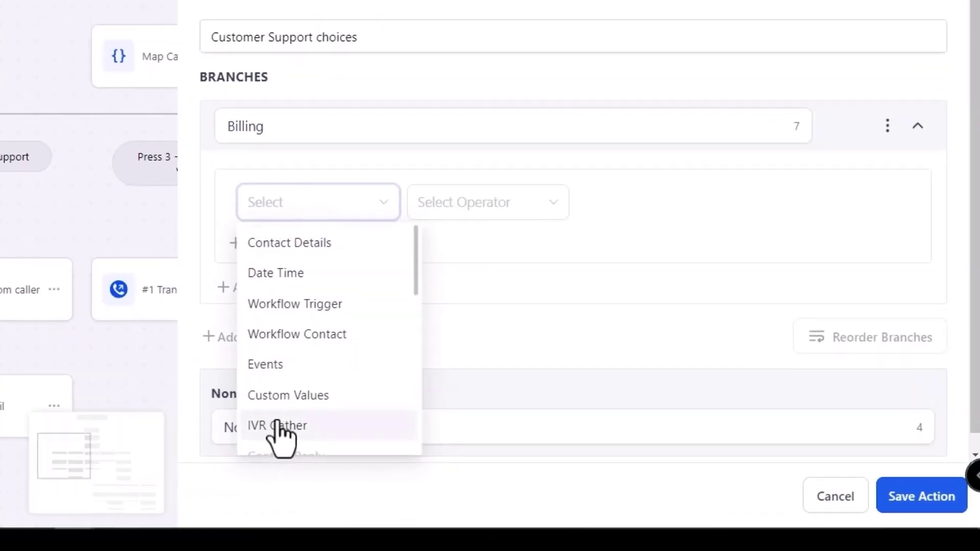
click(540, 466)
click(335, 275)
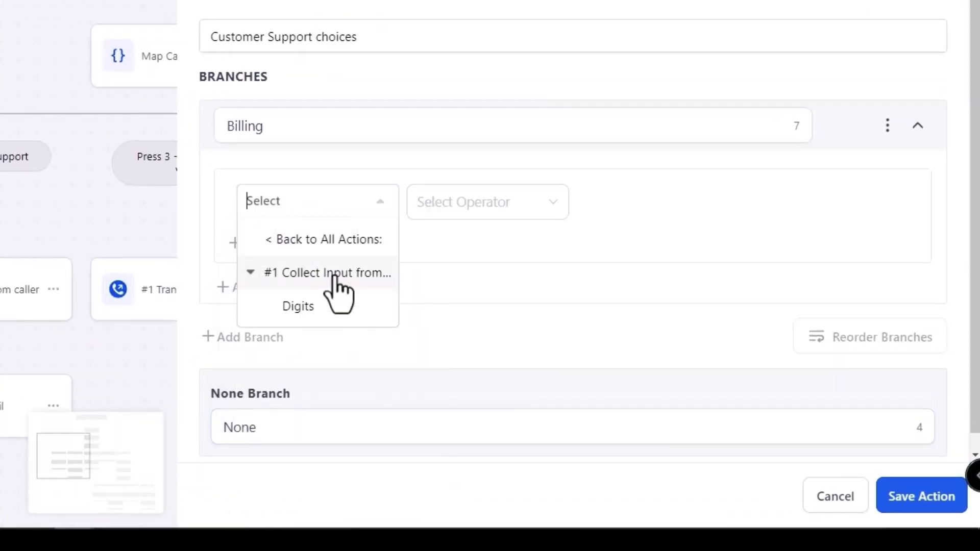
click(327, 307)
click(475, 205)
click(453, 247)
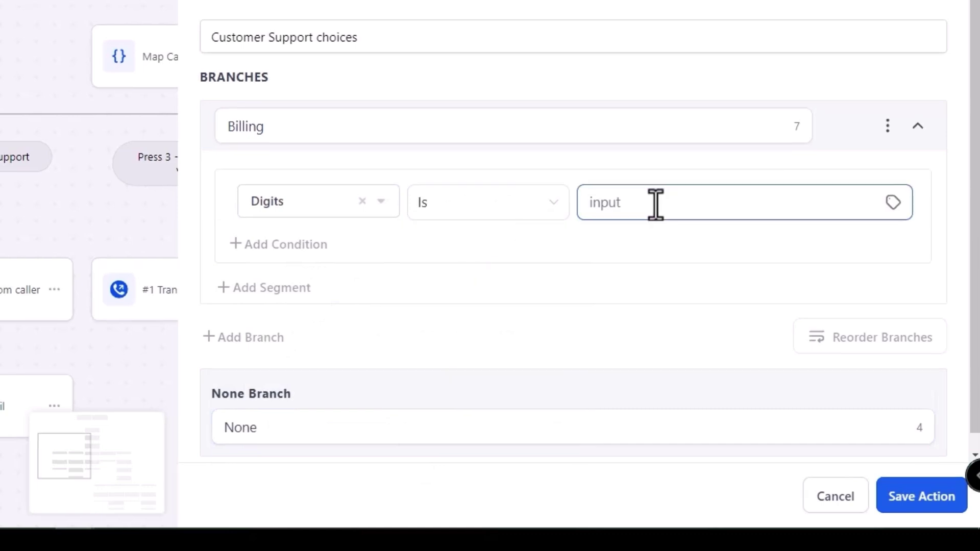
click(654, 204)
text(1)
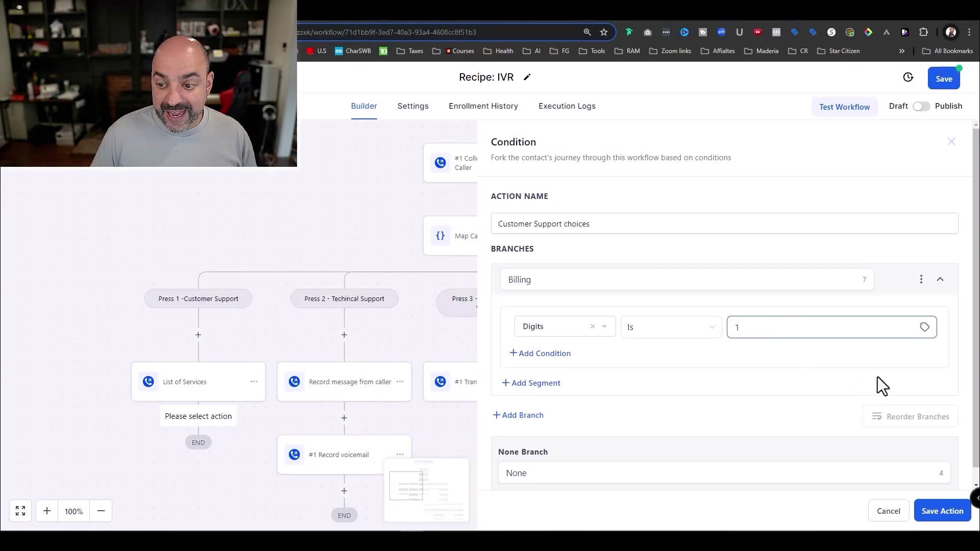
Add a second branch to the Customer Support choices condition and name it "Everything Else"
scroll(588, 439, down, 1)
drag(550, 457, 455, 407)
click(508, 403)
text(A)
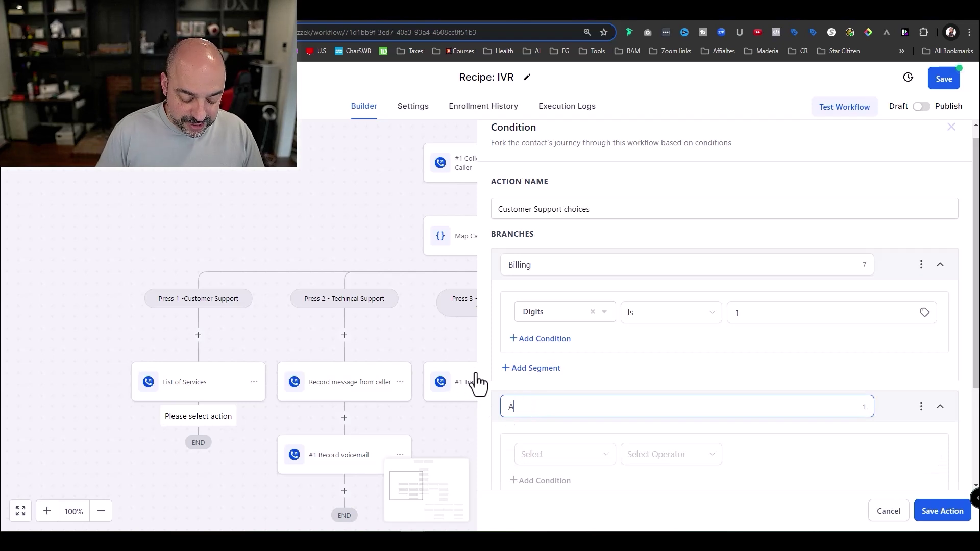
text(n)
text(ything Els)
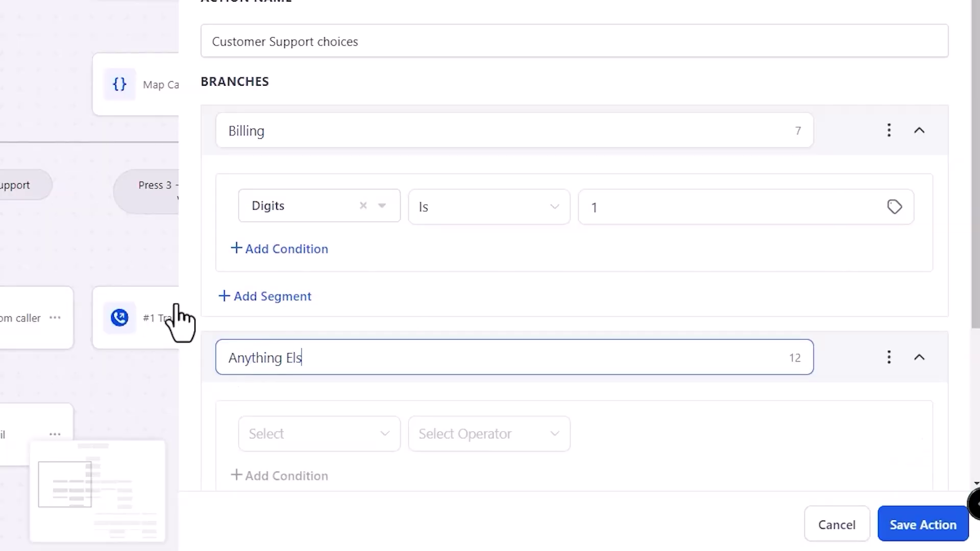
text(e)
drag(283, 358, 193, 355)
text(Ev)
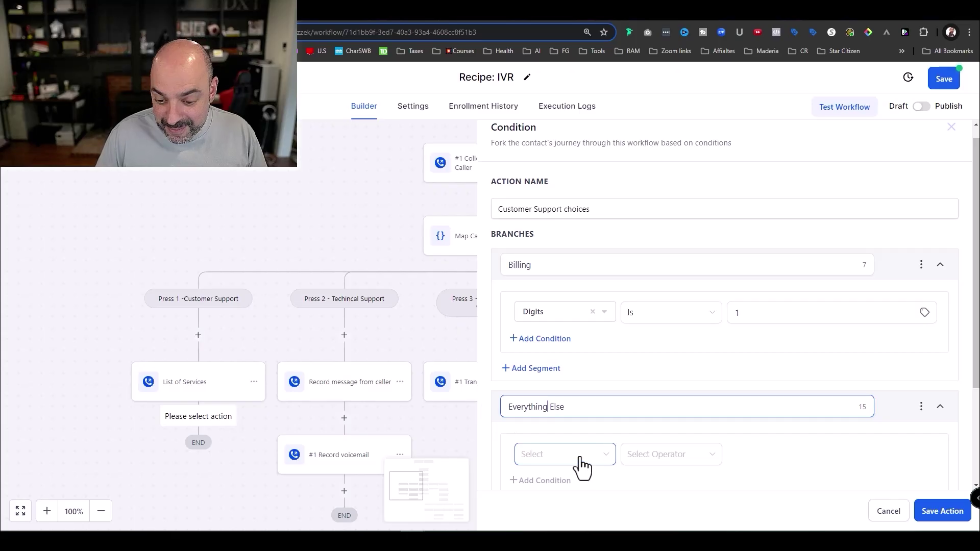
Set the Everything Else condition to the IVR Gather Digits from #1 Collect Input, Is 2, and save the condition action
click(347, 449)
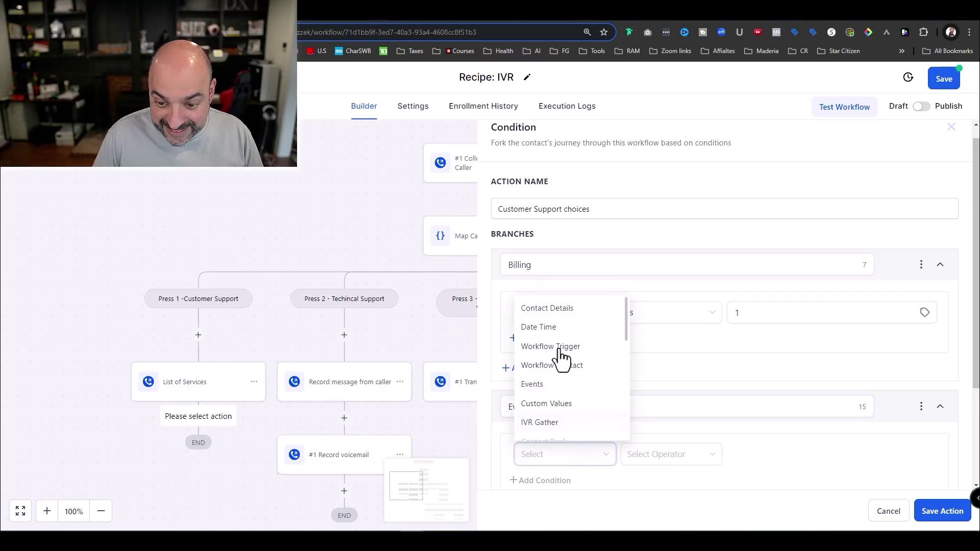
click(565, 430)
scroll(587, 468, down, 3)
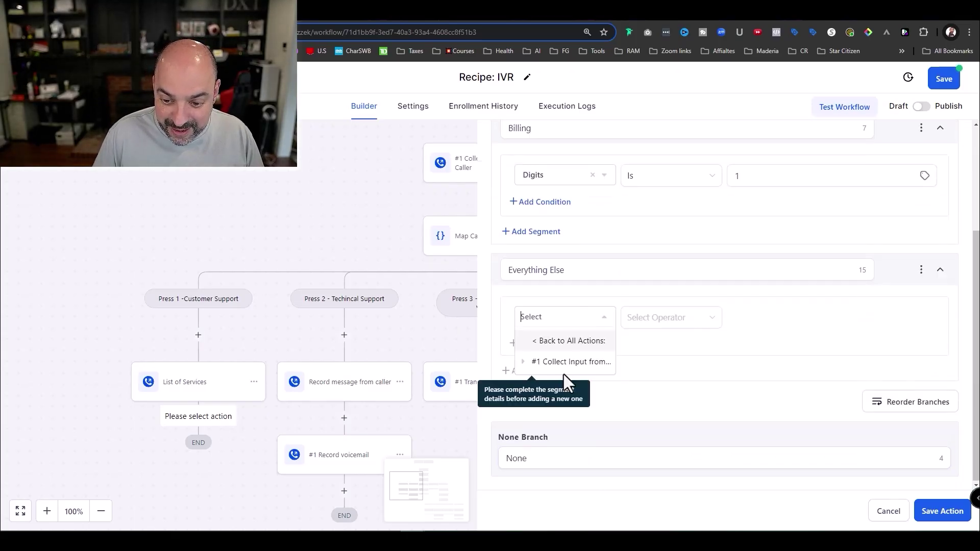
click(566, 363)
click(572, 382)
click(670, 330)
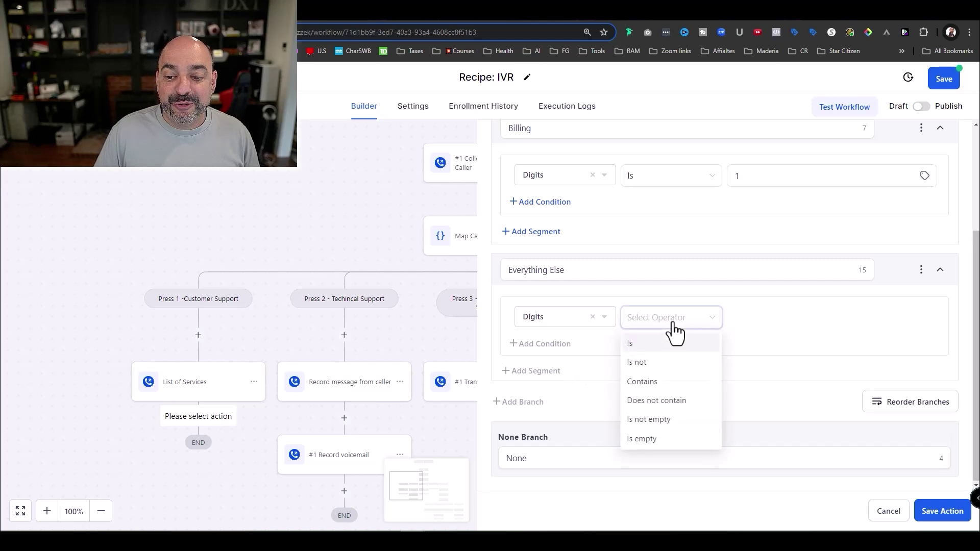
click(672, 345)
click(757, 320)
text(2)
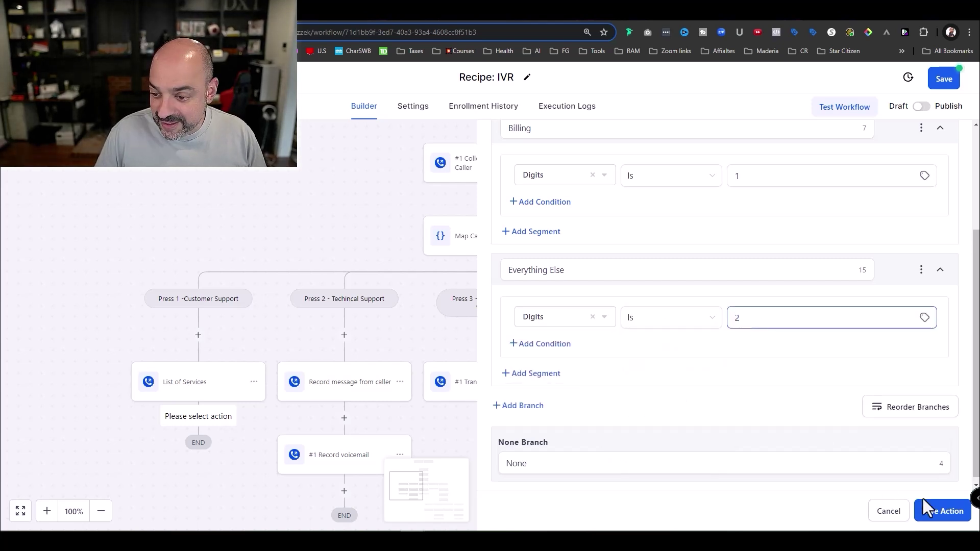
click(942, 509)
Change "anything else" to "everything else" in the List of Services message text
scroll(327, 312, down, 2)
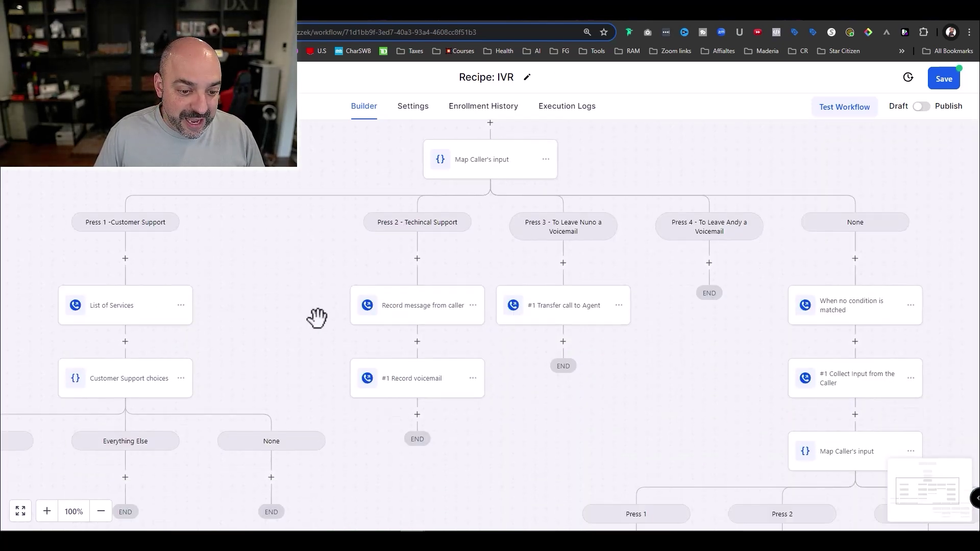
drag(286, 341, 515, 300)
drag(495, 243, 508, 286)
click(377, 292)
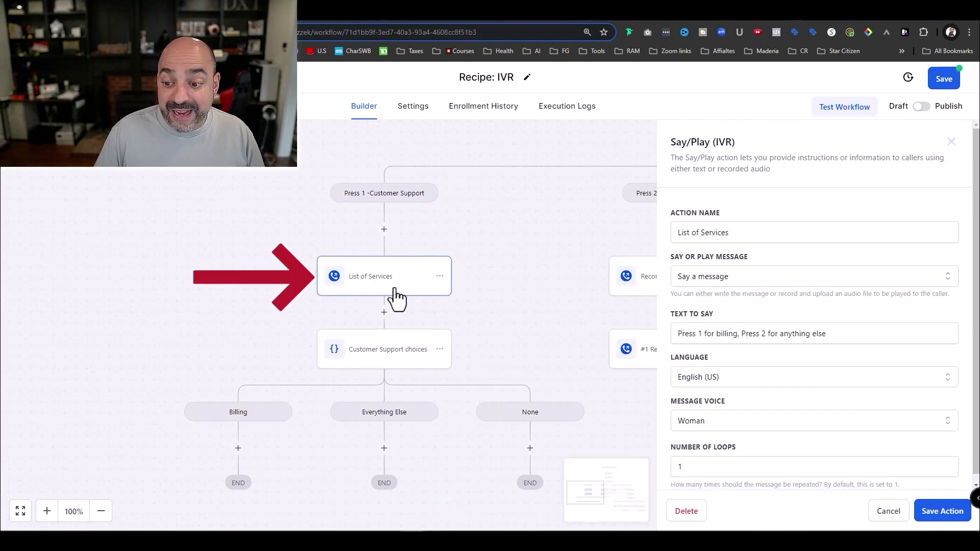
click(788, 336)
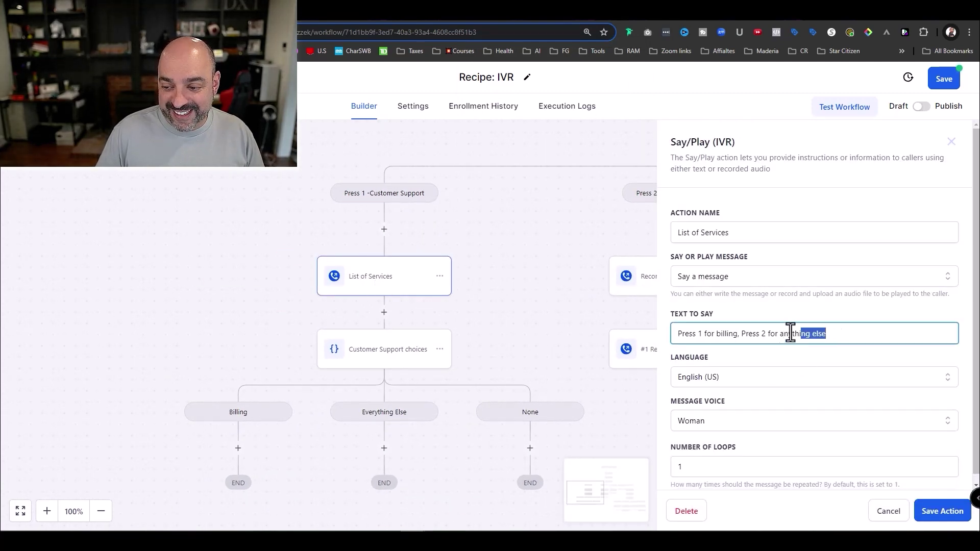
drag(791, 333, 780, 333)
text(ever)
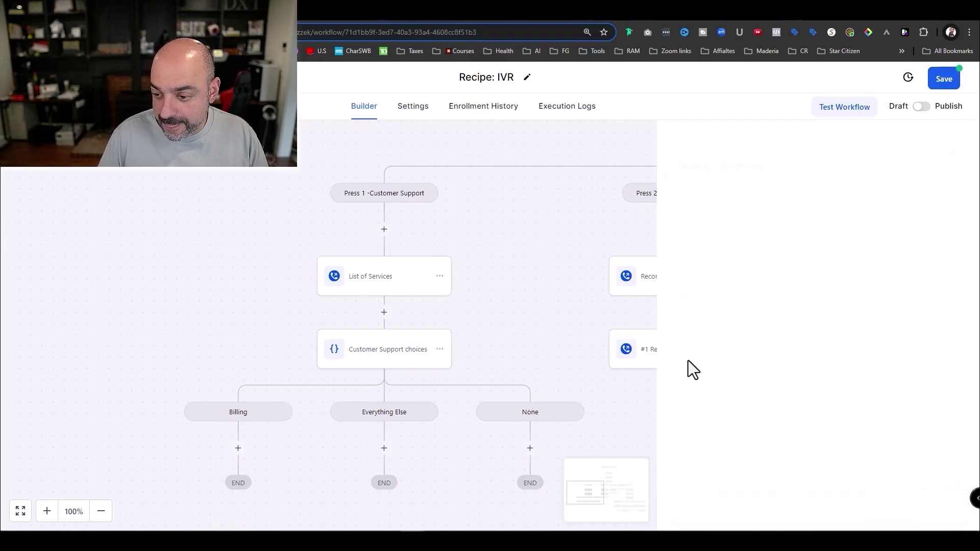
Add an IVR Connect To Call action under the Billing branch
scroll(129, 42, down, 3)
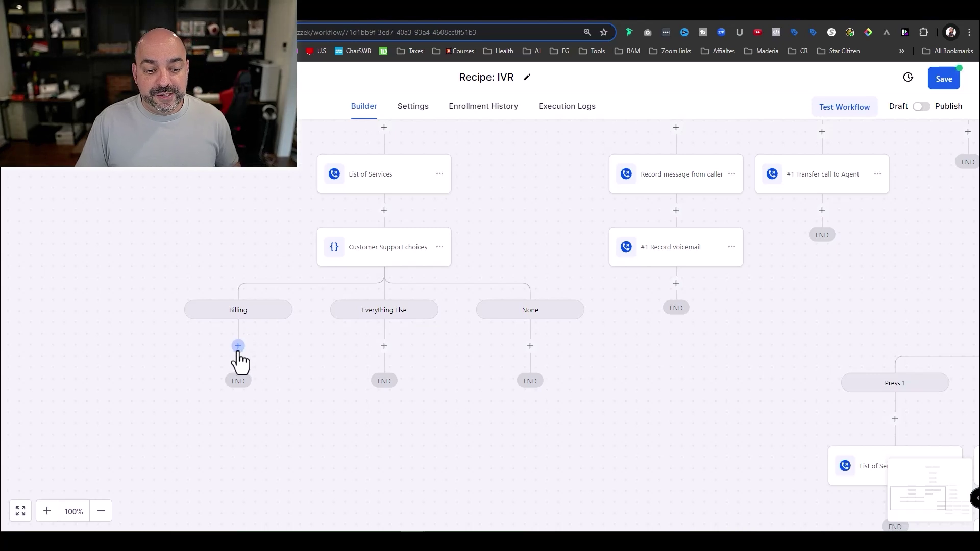
click(238, 346)
scroll(753, 248, down, 5)
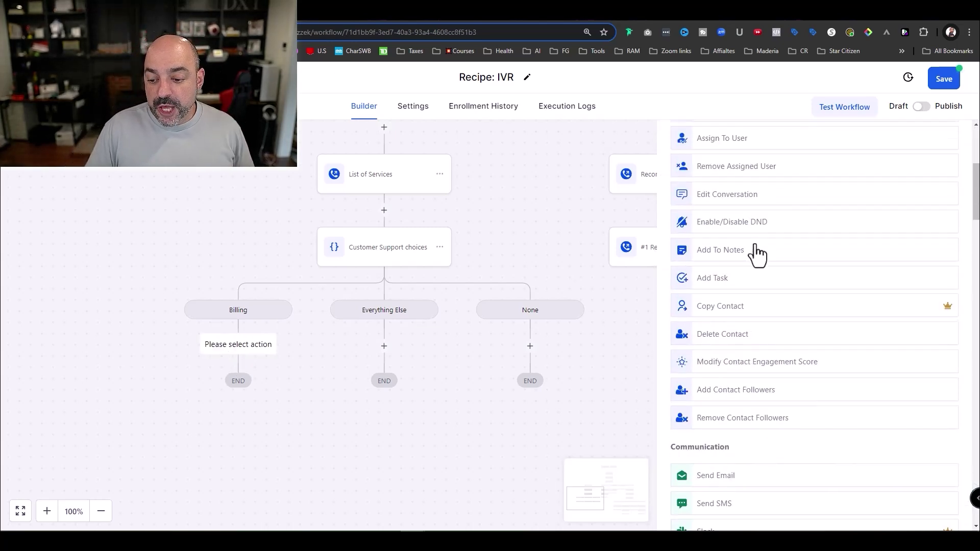
scroll(756, 250, down, 5)
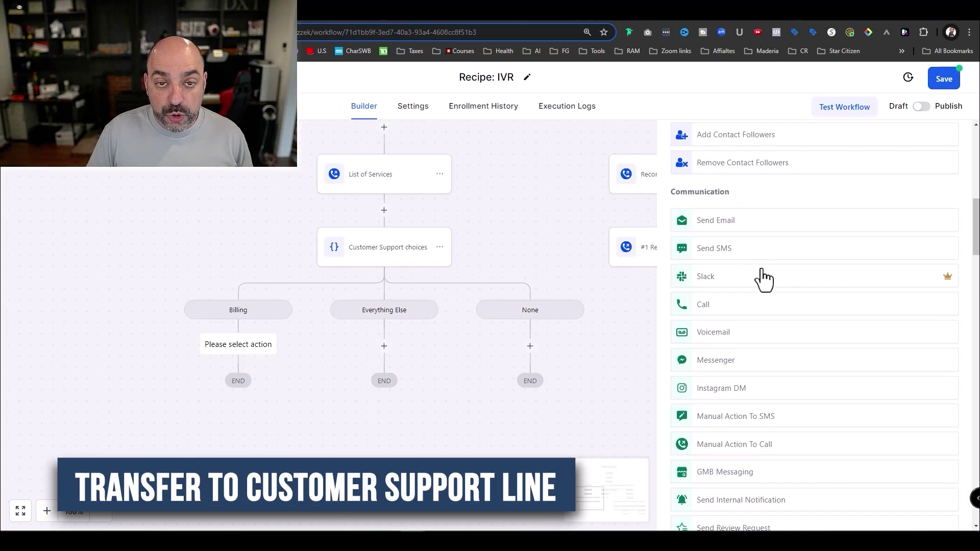
scroll(765, 278, down, 7)
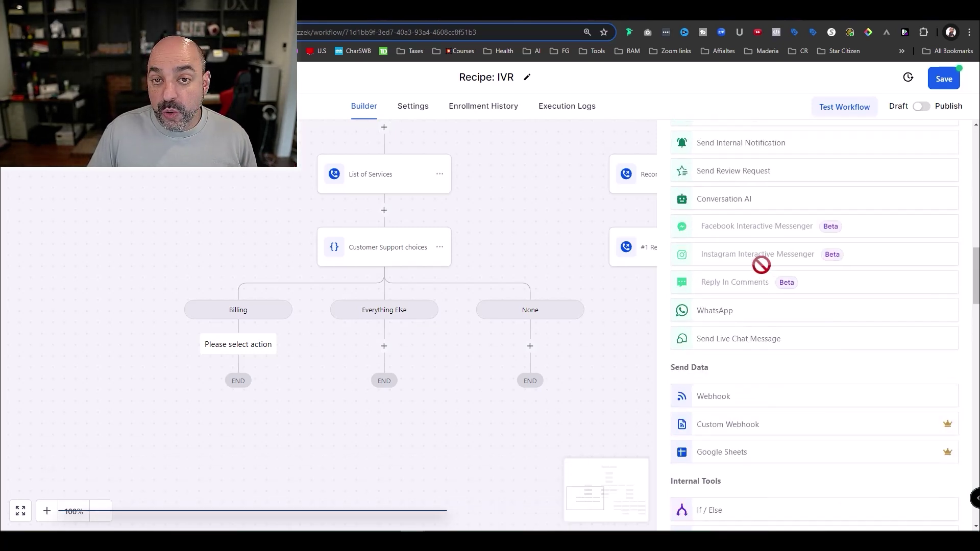
scroll(766, 263, down, 4)
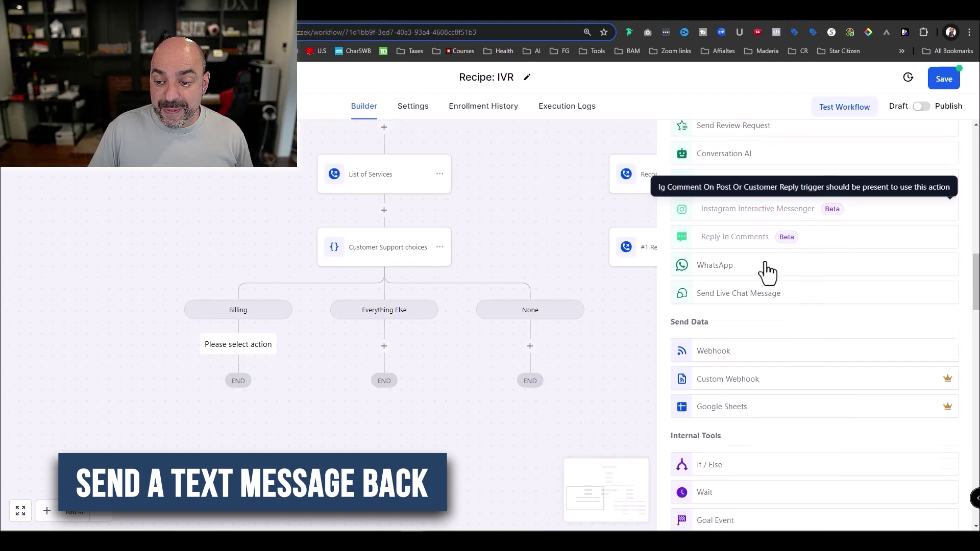
scroll(761, 260, down, 3)
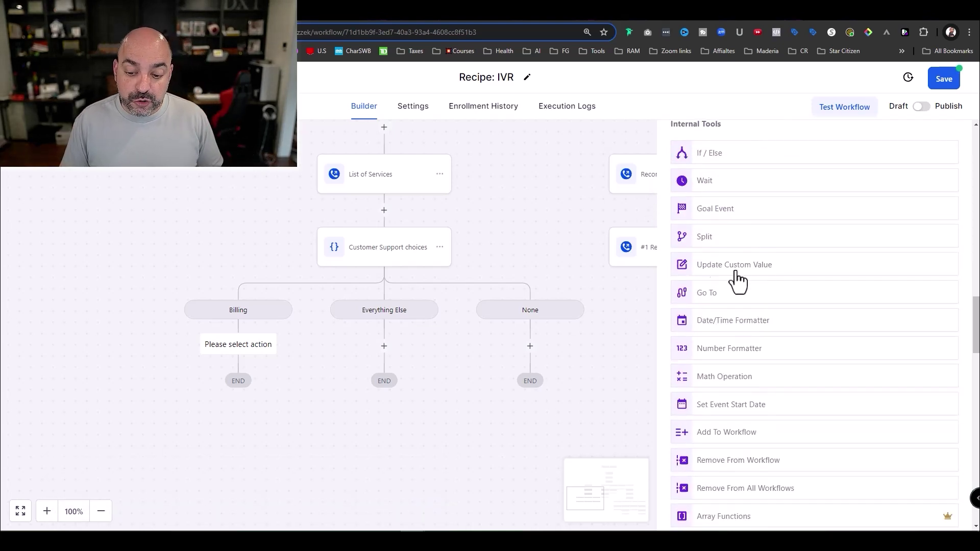
drag(299, 412, 299, 410)
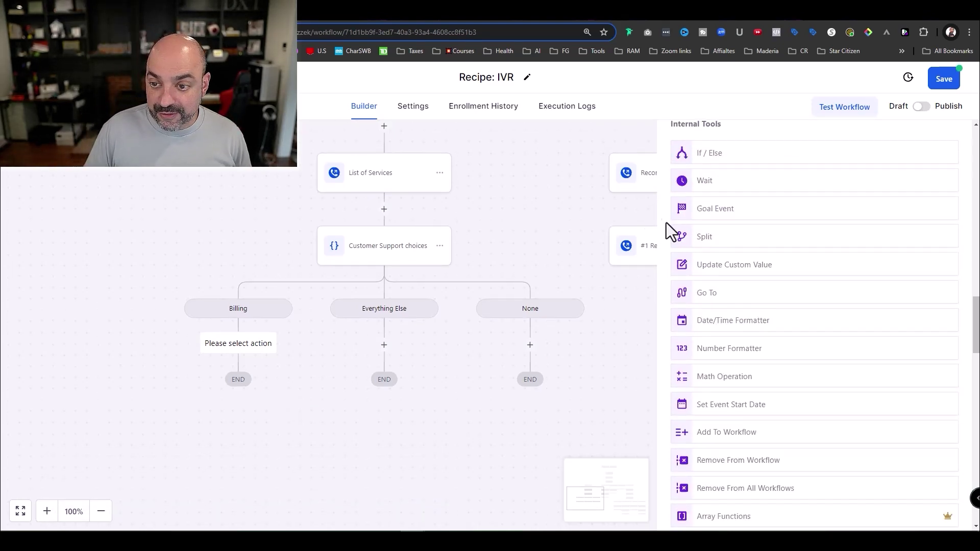
scroll(848, 467, down, 15)
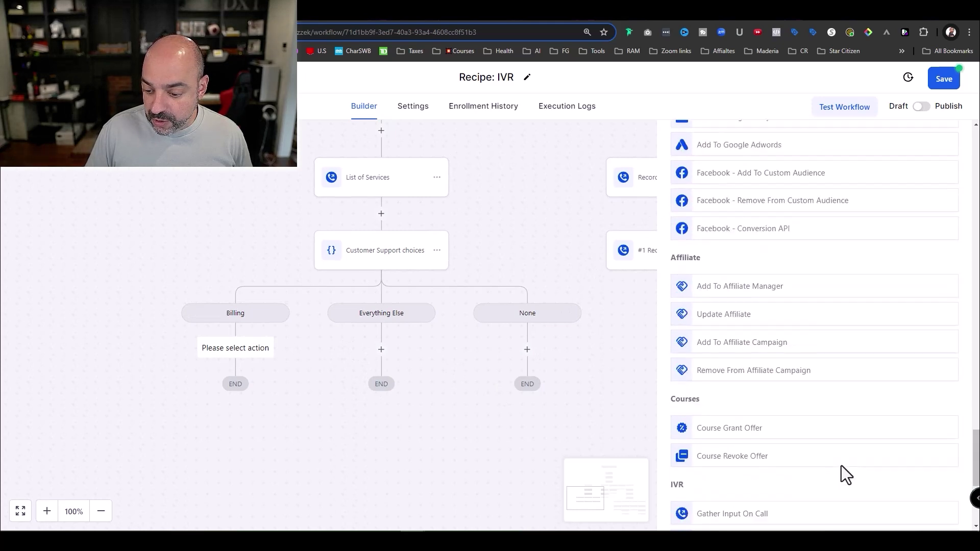
scroll(841, 470, down, 5)
scroll(927, 367, up, 6)
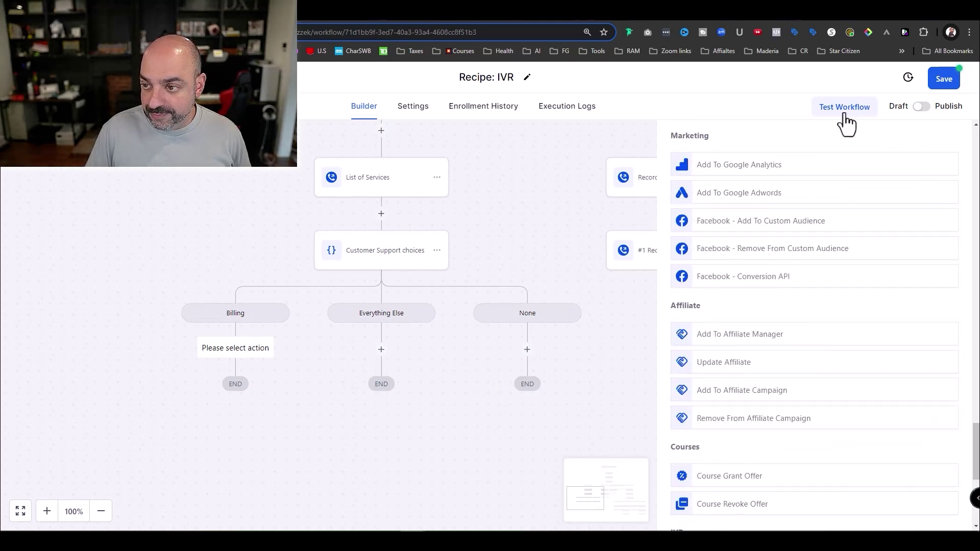
scroll(872, 327, down, 5)
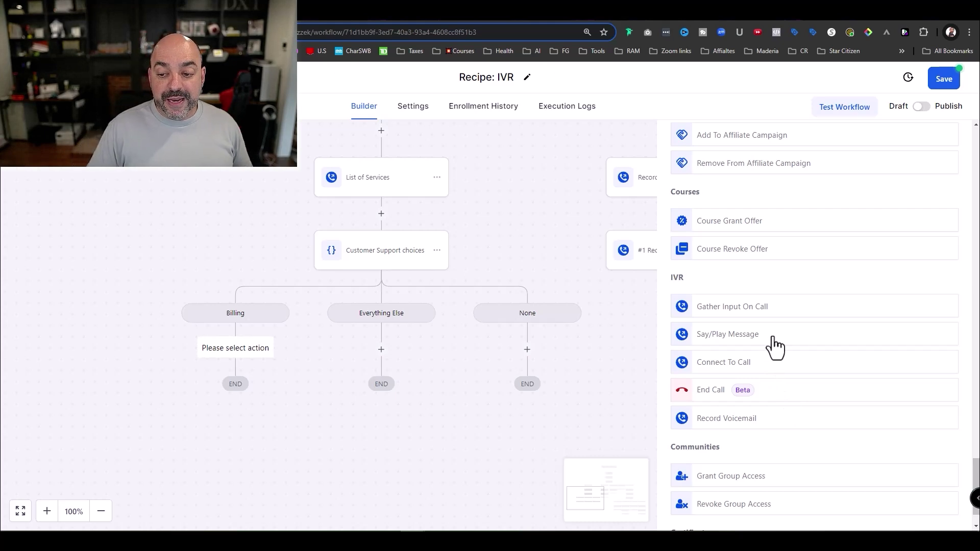
click(766, 363)
click(741, 329)
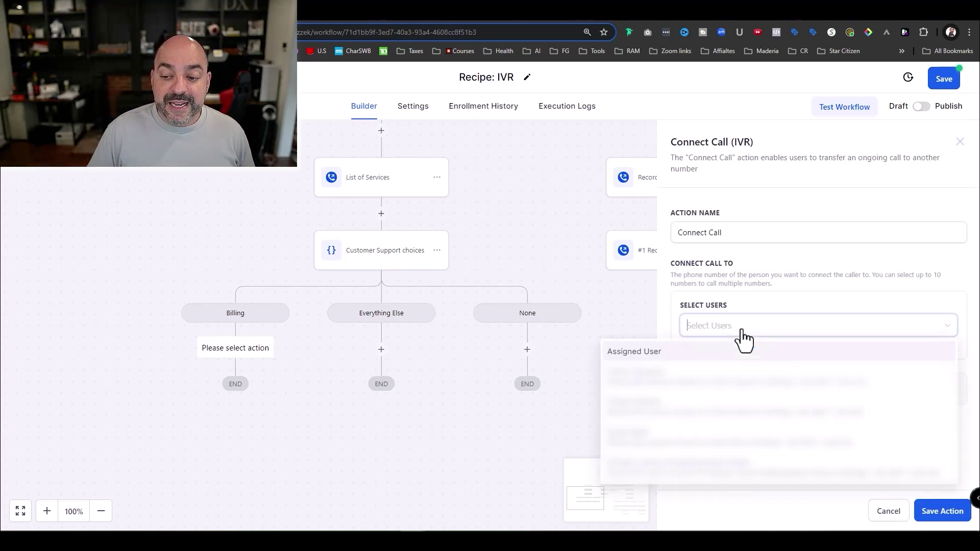
click(741, 313)
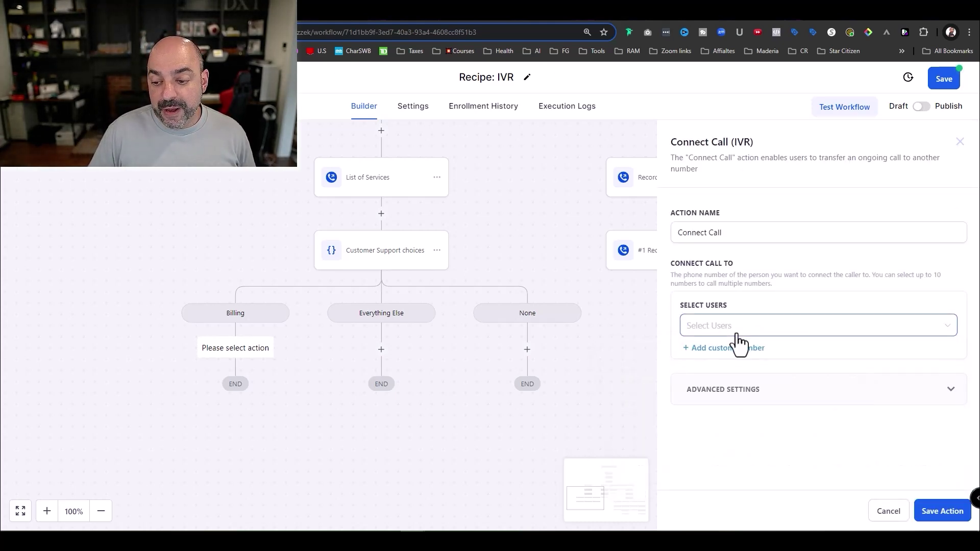
click(737, 331)
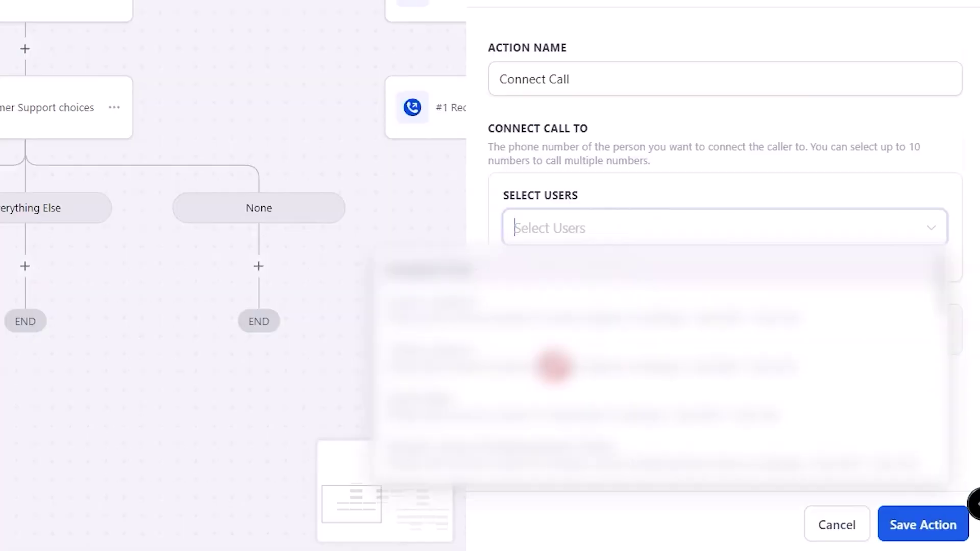
scroll(554, 367, down, 2)
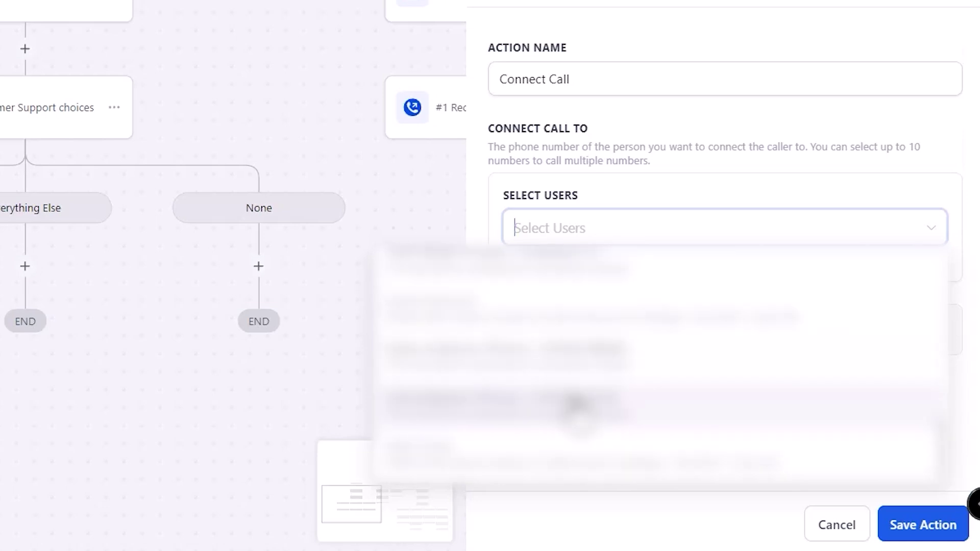
click(530, 398)
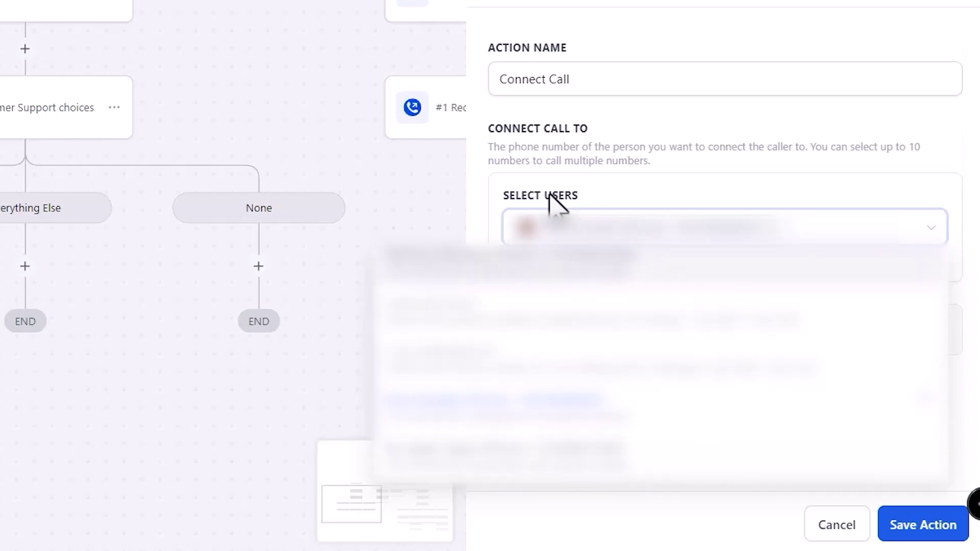
click(646, 199)
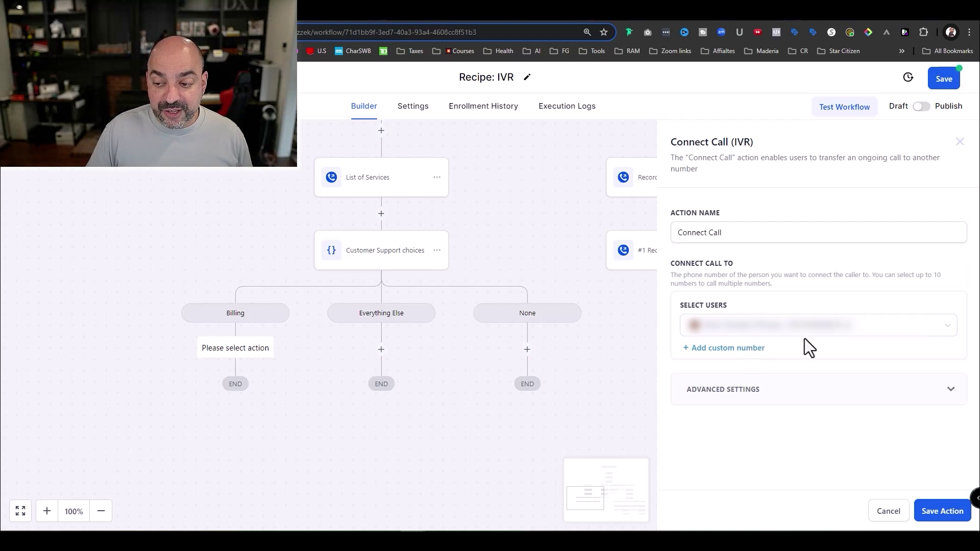
click(851, 326)
Add a custom US phone number as the Connect Call destination and save the action
click(739, 348)
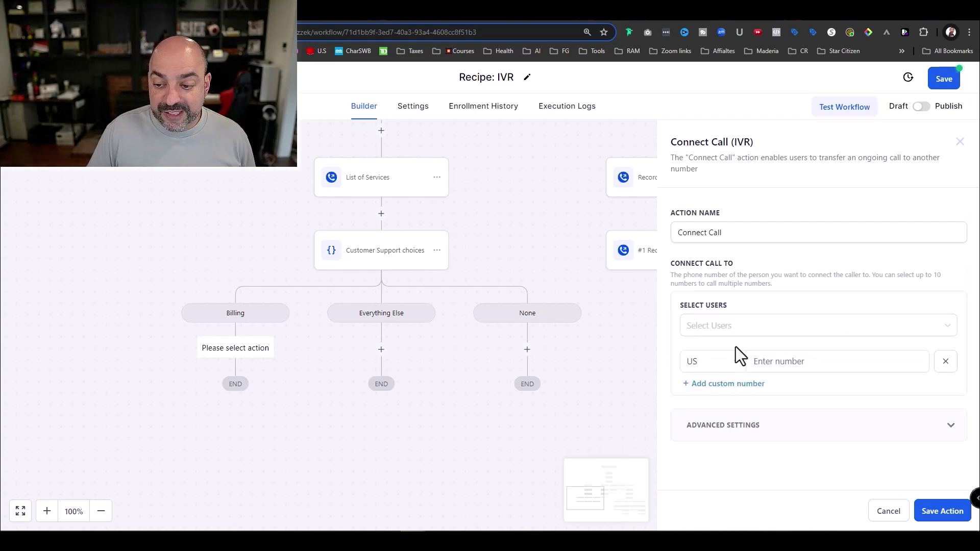
click(787, 359)
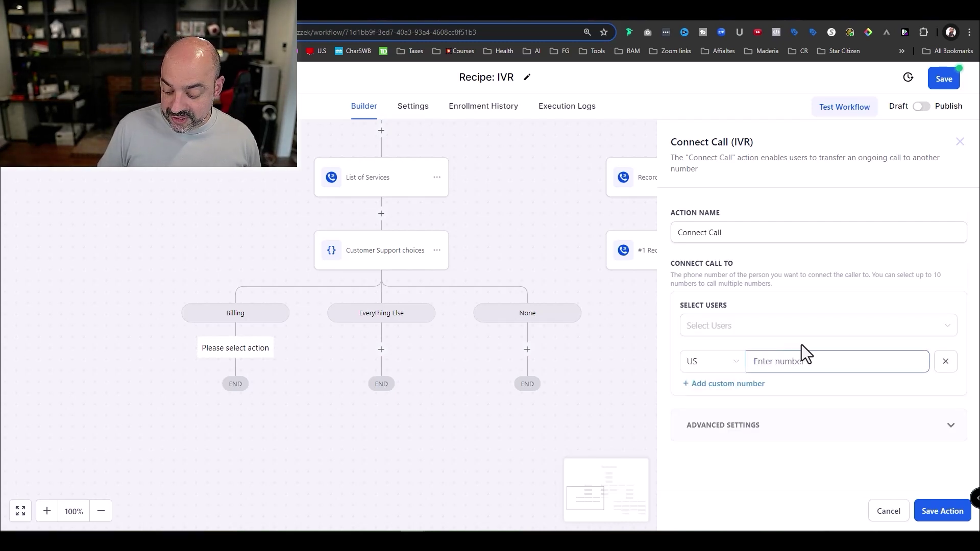
text(5551234567)
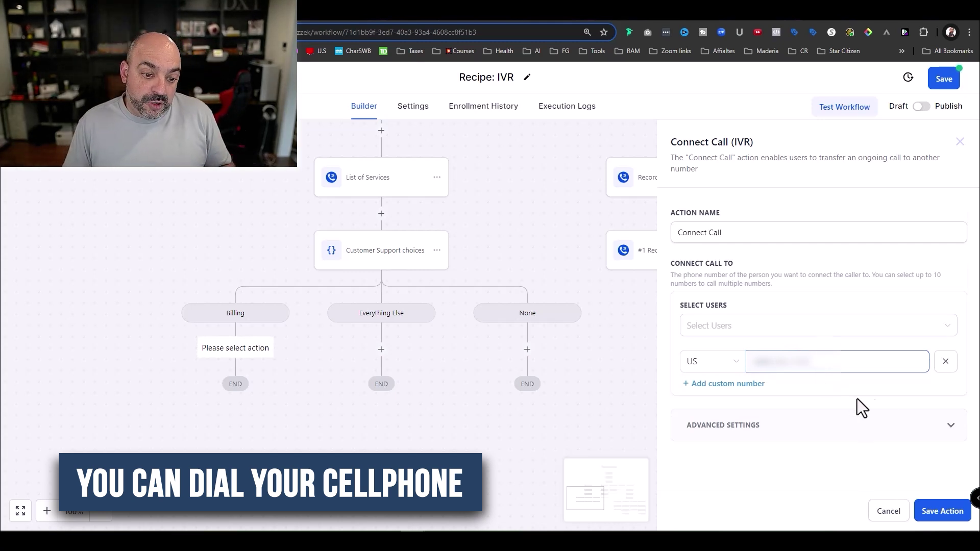
click(944, 512)
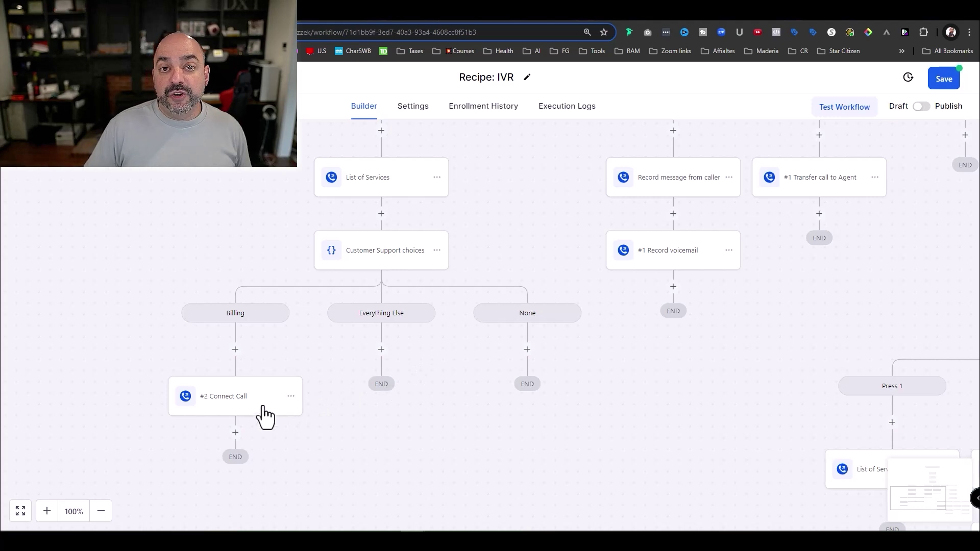
Add a Send Internal Notification action after the Connect Call step in the Billing branch
click(235, 431)
scroll(838, 274, up, 10)
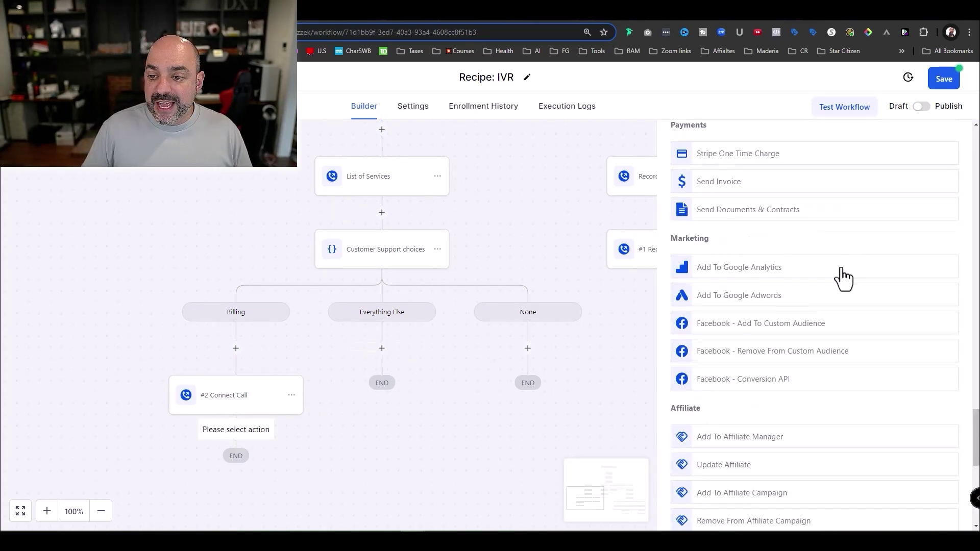
click(975, 212)
scroll(829, 180, up, 5)
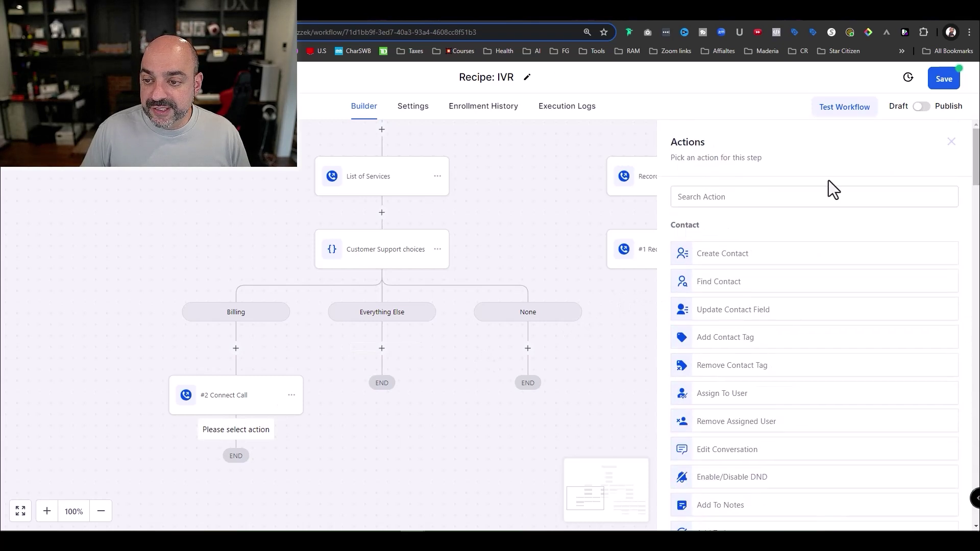
click(803, 196)
text(internal)
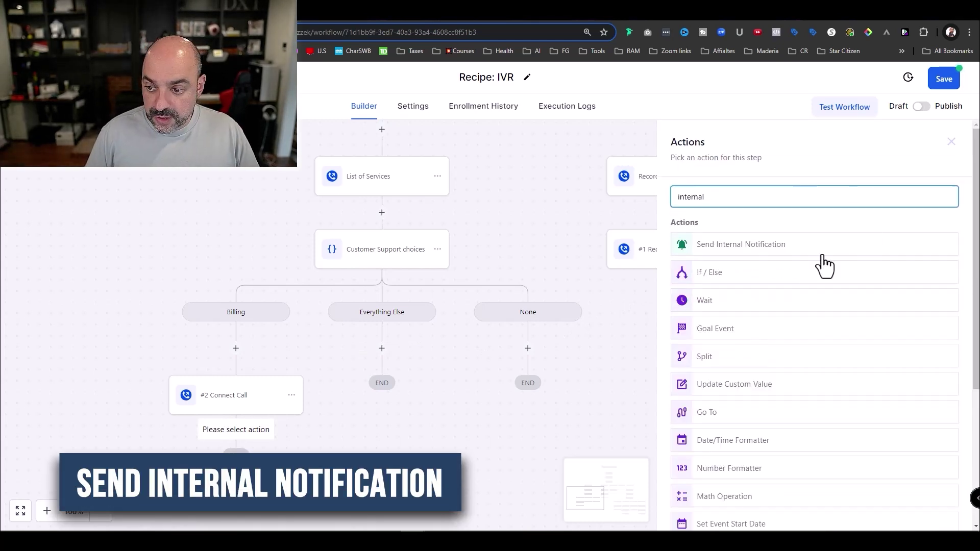
click(831, 250)
Set the notification type to SMS, the recipient type to Particular User, and select the user who receives it
click(781, 268)
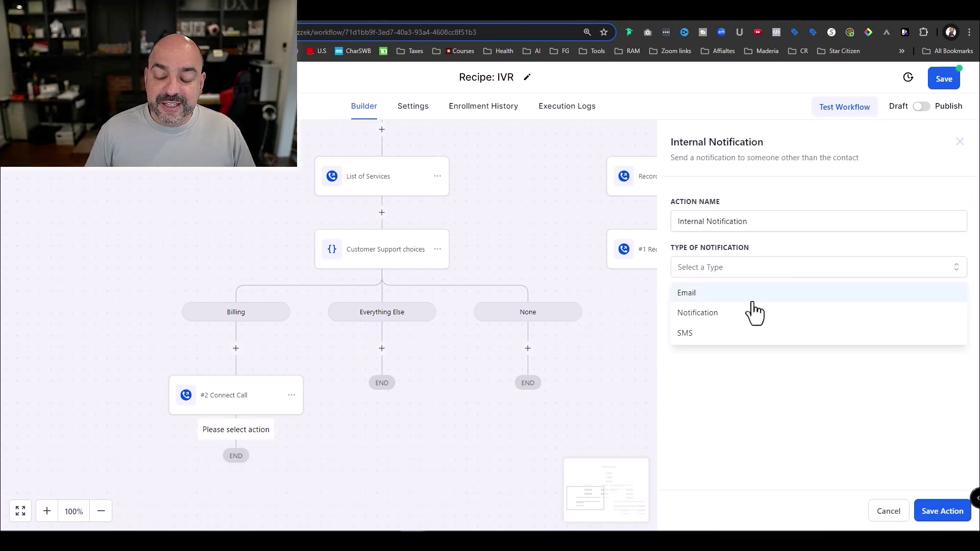
click(745, 331)
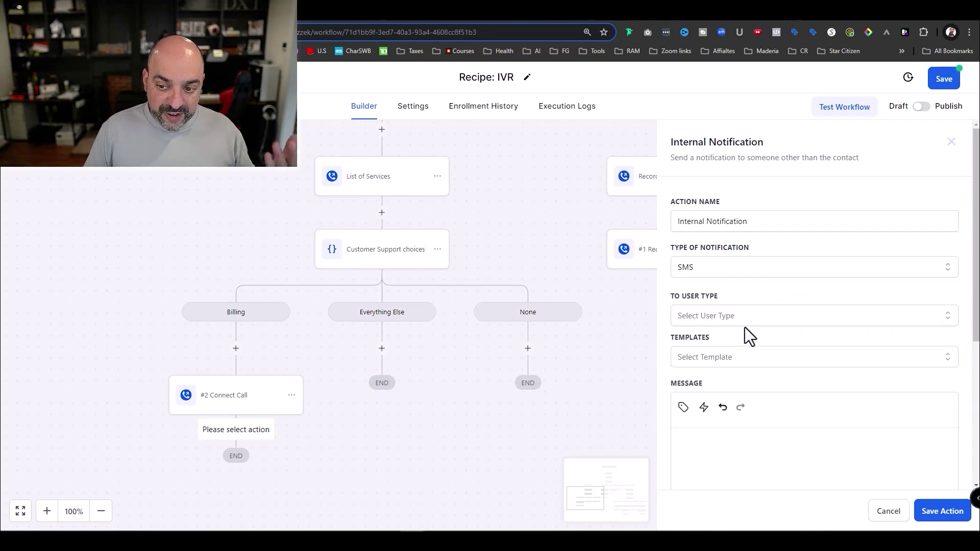
click(751, 315)
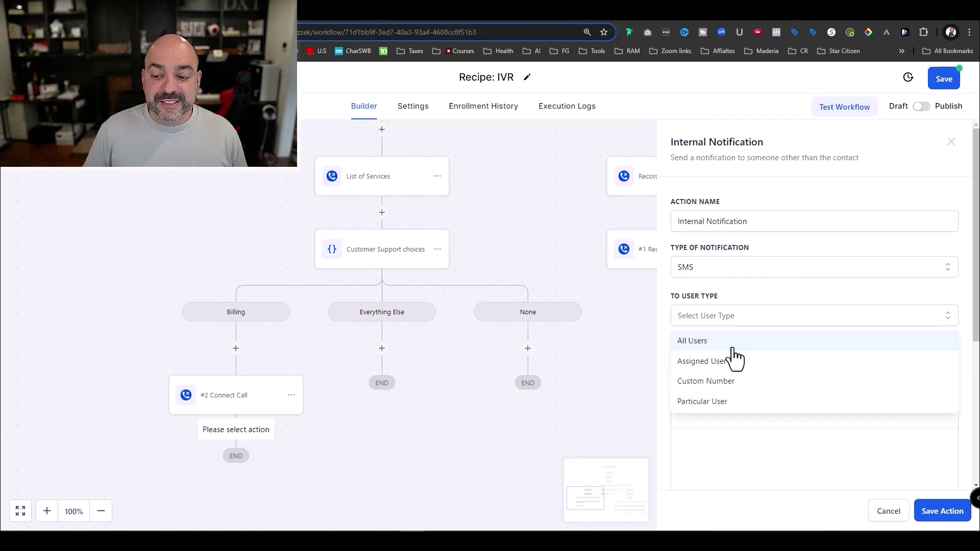
click(733, 402)
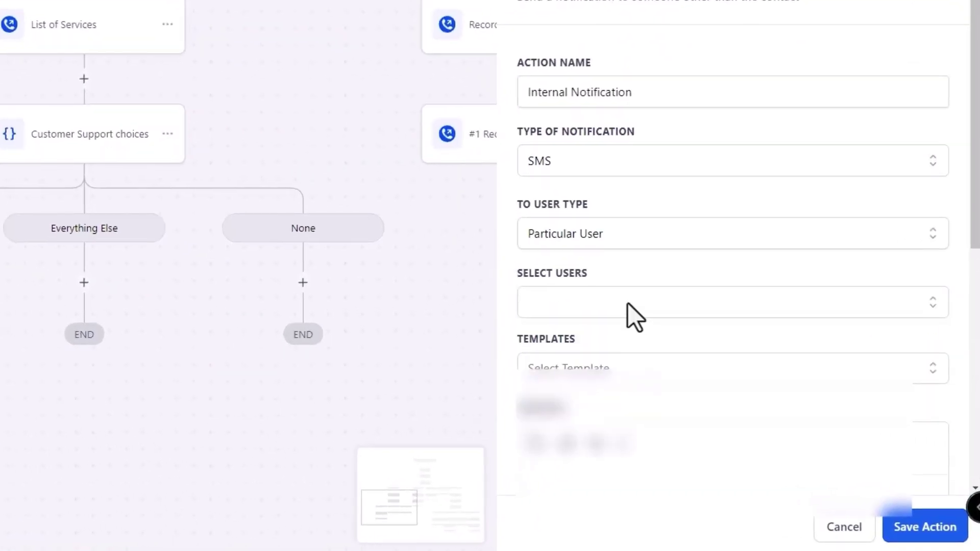
click(628, 303)
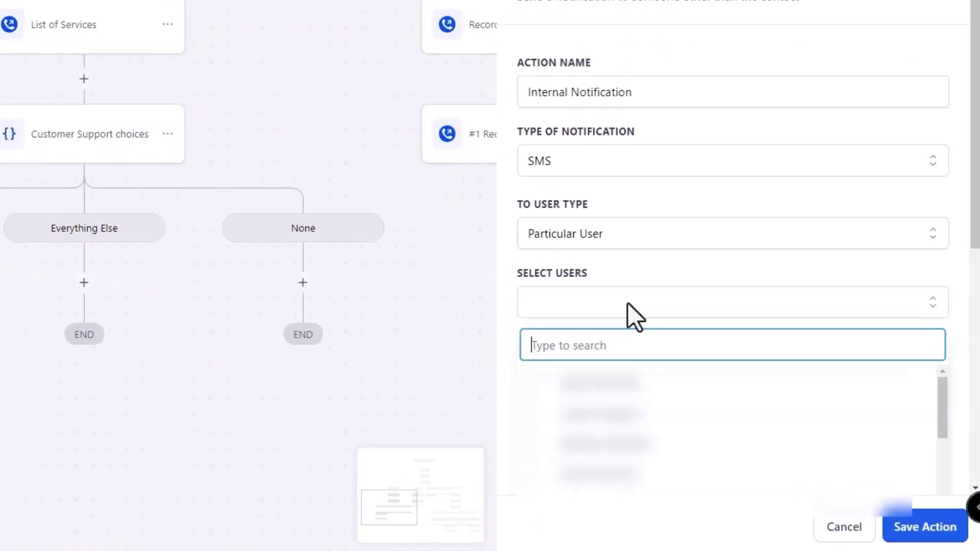
scroll(633, 301, down, 6)
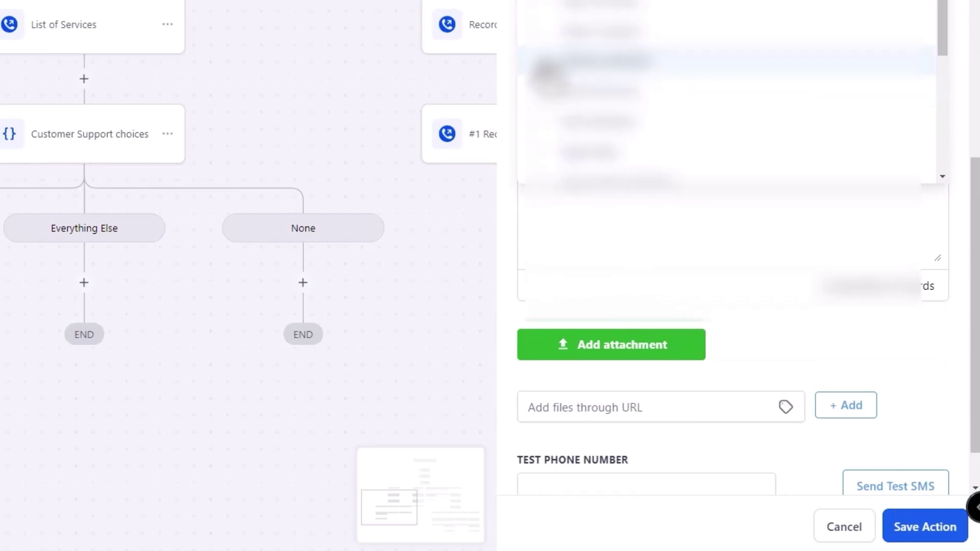
click(535, 31)
Write the SMS message "You have a request from the IVR for thsi number please call back righta way:"
click(603, 94)
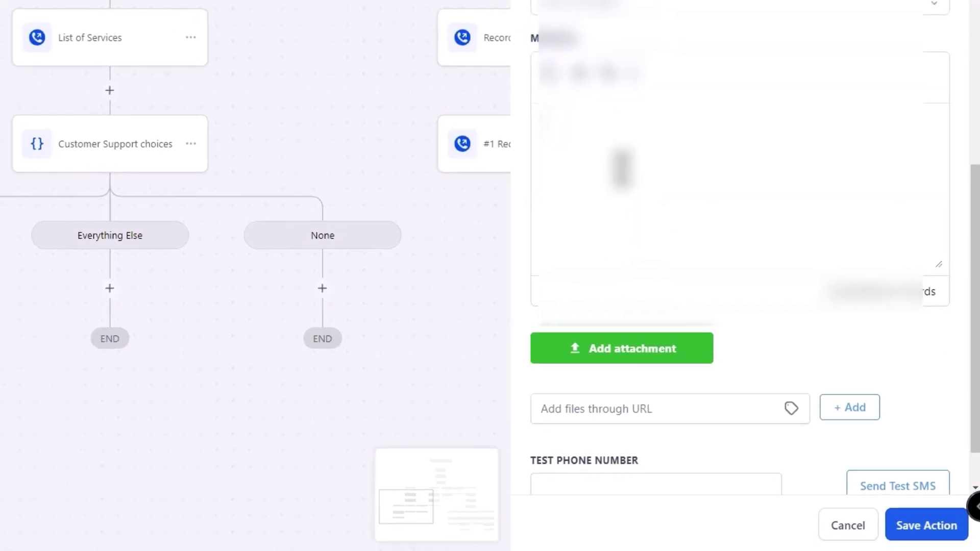
text(You have a)
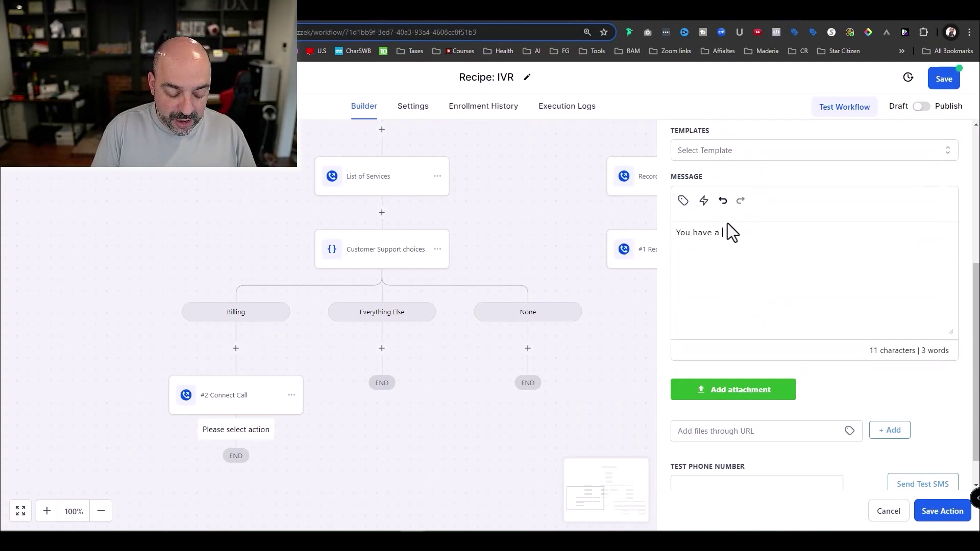
text( request from the)
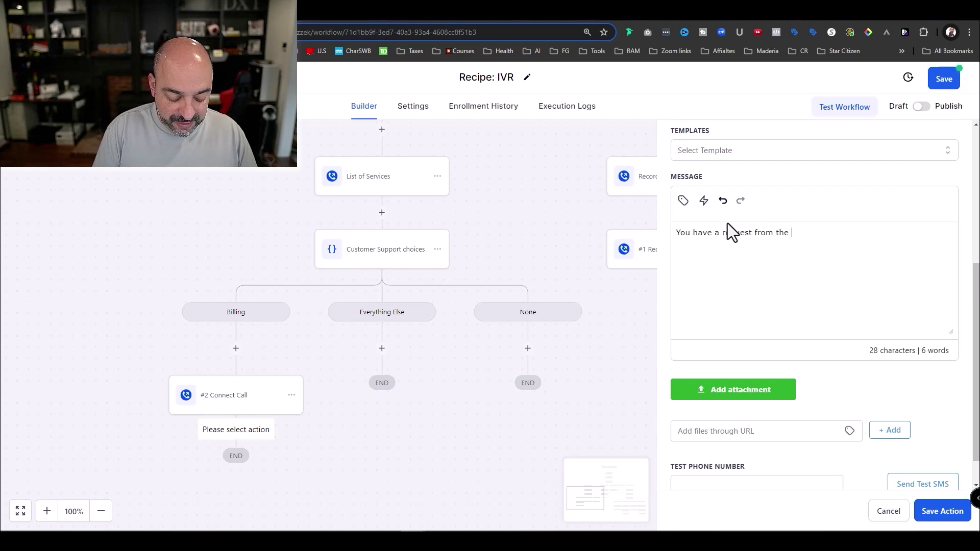
text( IVR for thsi nu)
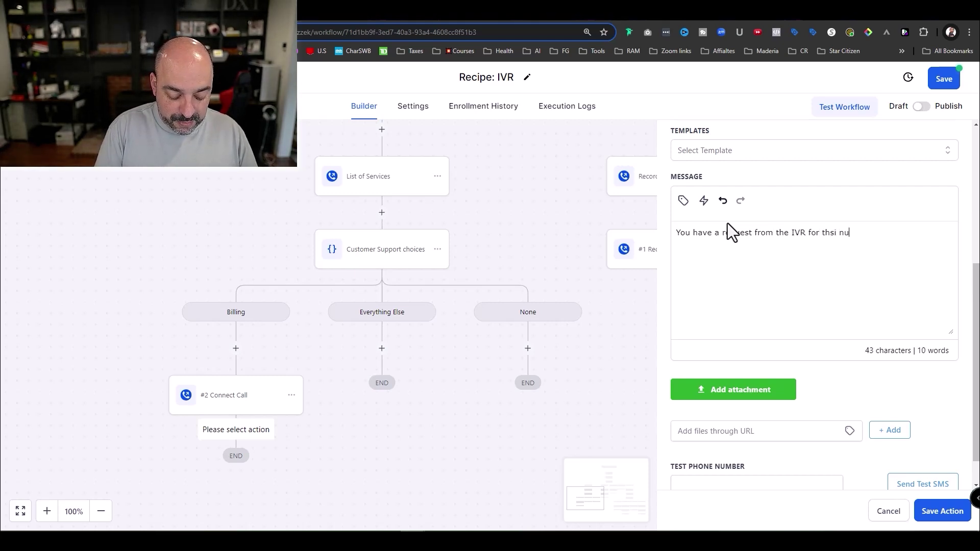
text(mber please call back righta way:)
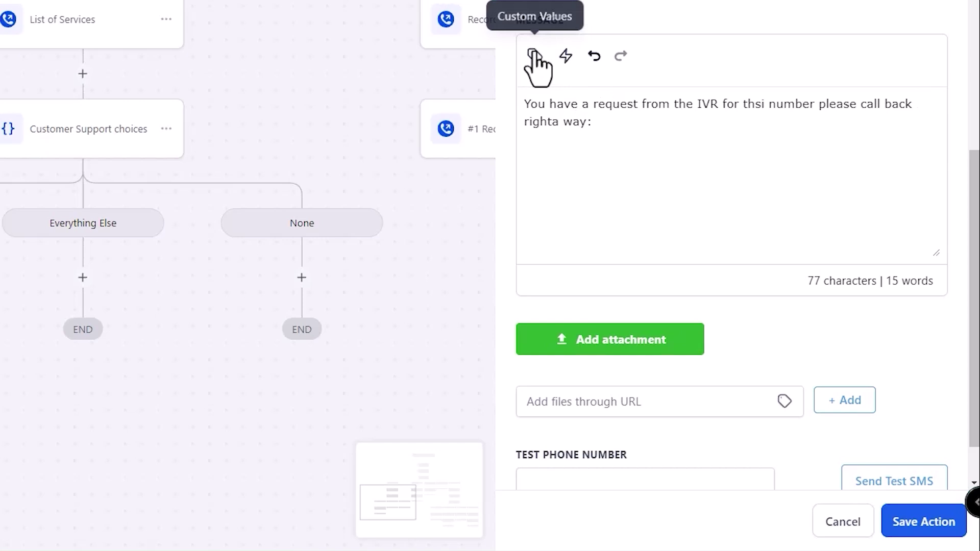
Append the contact phone custom value {{contact.phone}} to the message and save the Internal Notification action
click(534, 54)
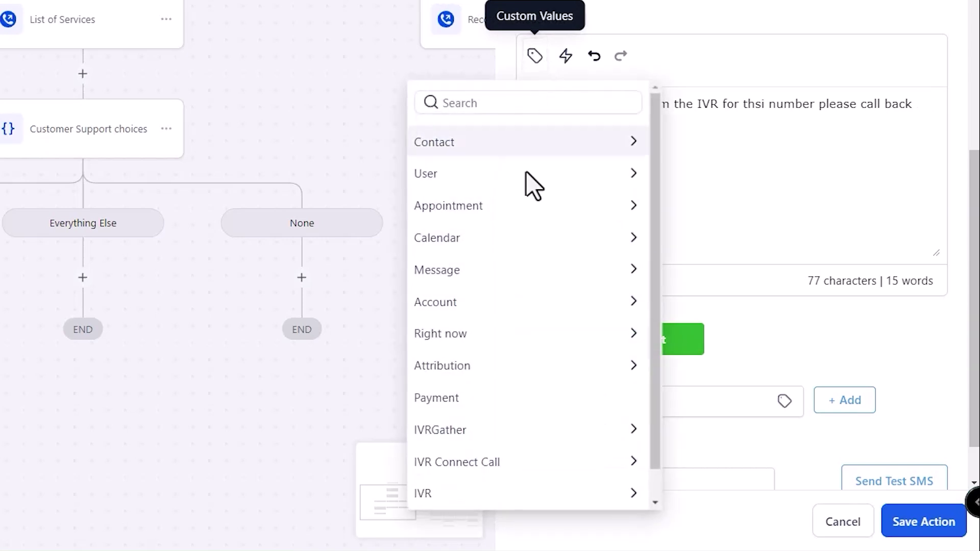
click(543, 144)
click(521, 298)
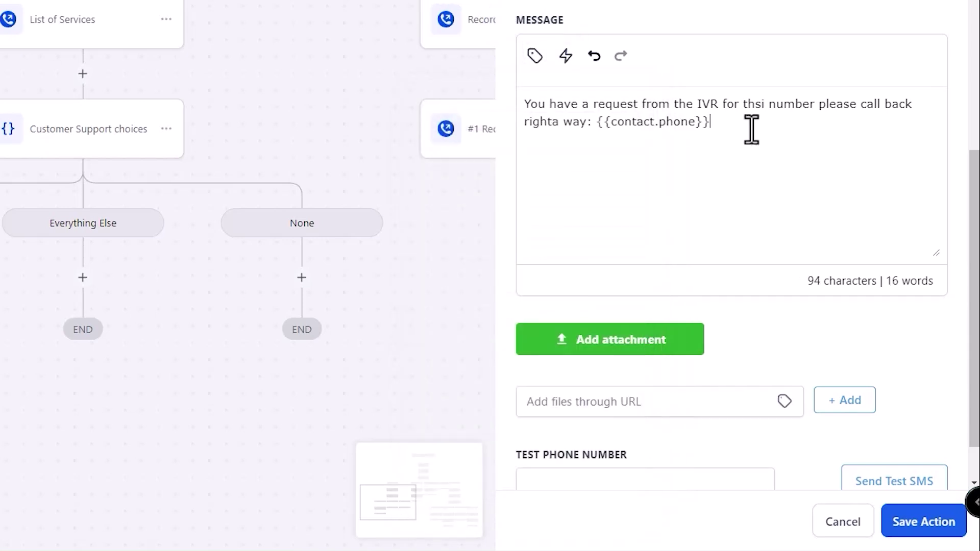
click(933, 522)
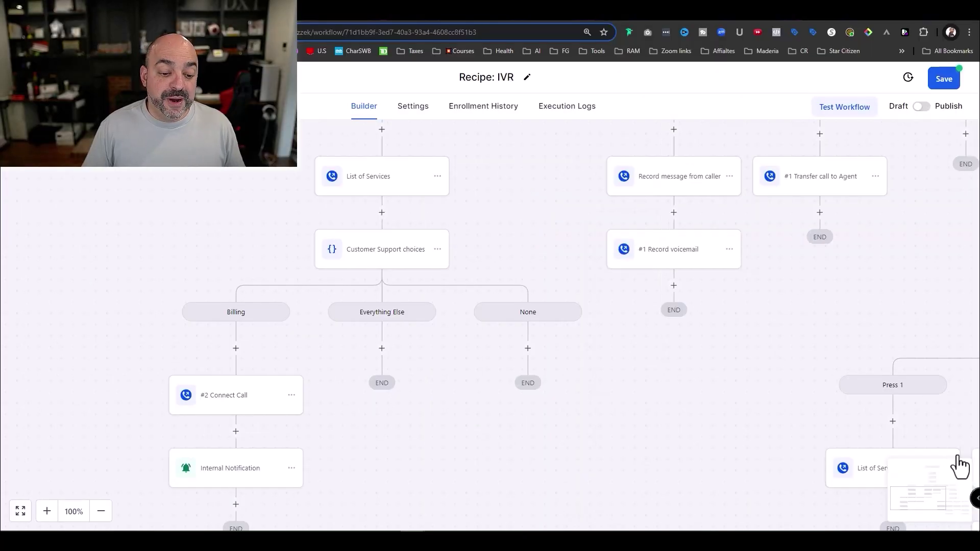
Add an IVR Say/Play Message action under the Everything Else branch
click(382, 353)
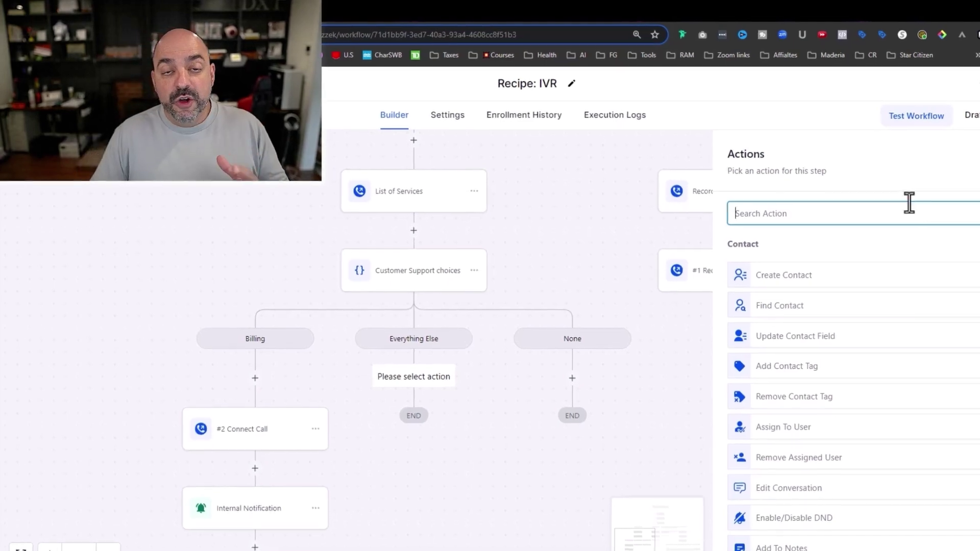
scroll(923, 291, down, 10)
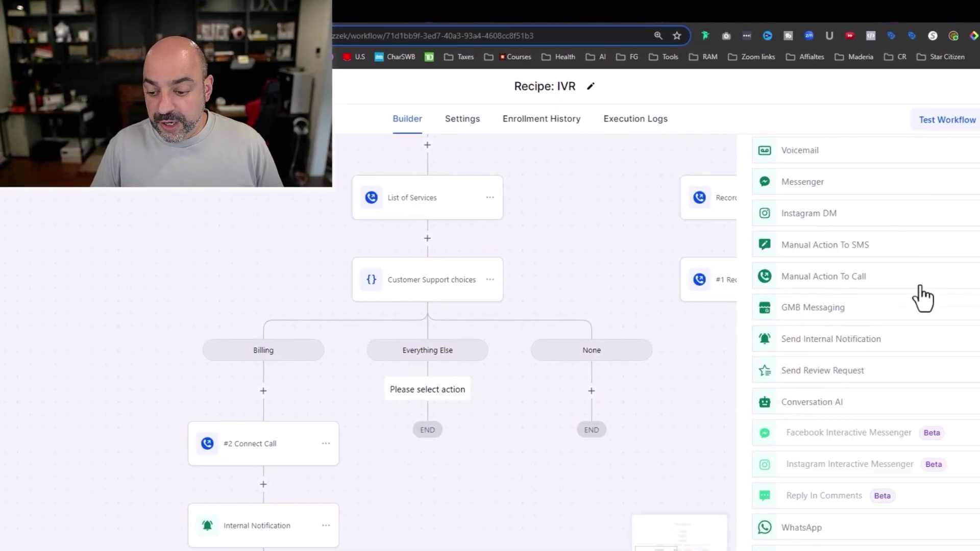
scroll(926, 284, down, 15)
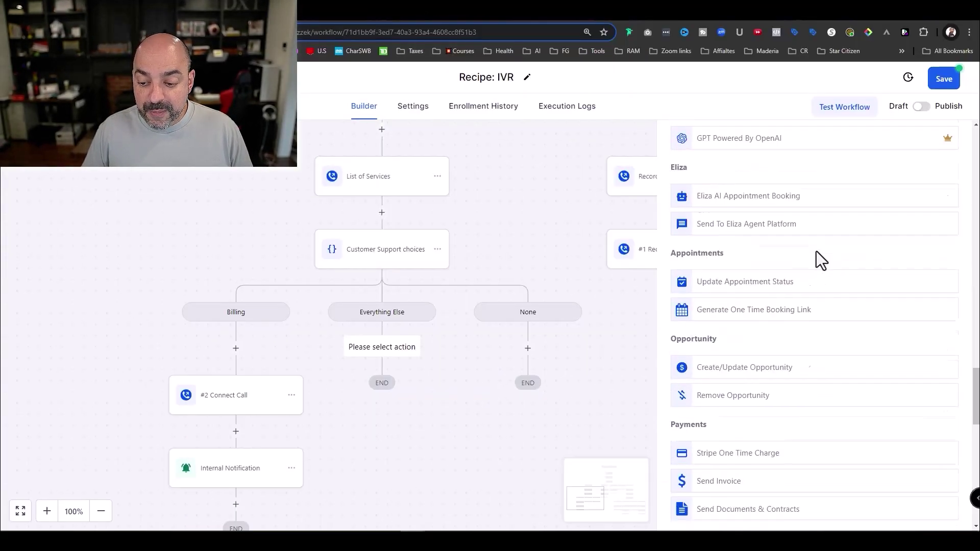
scroll(816, 256, down, 8)
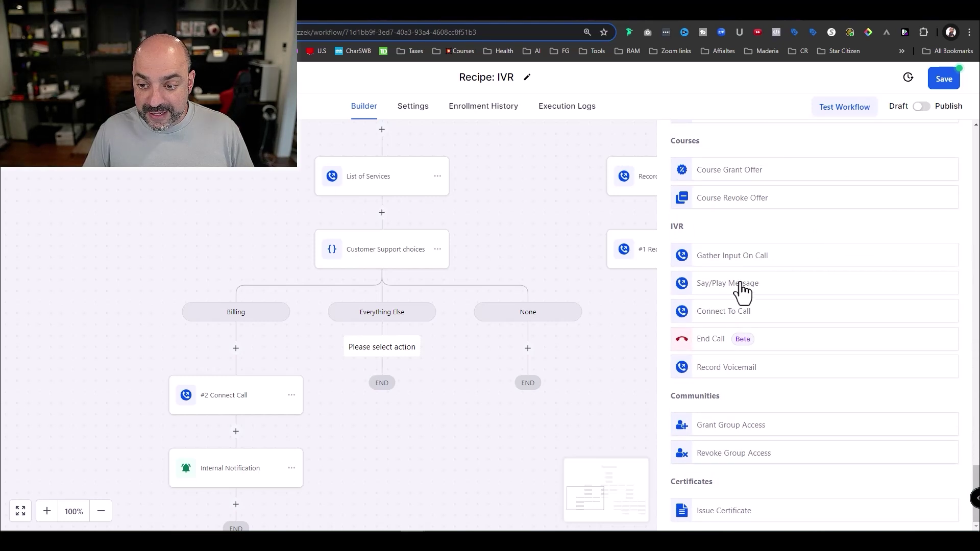
click(743, 289)
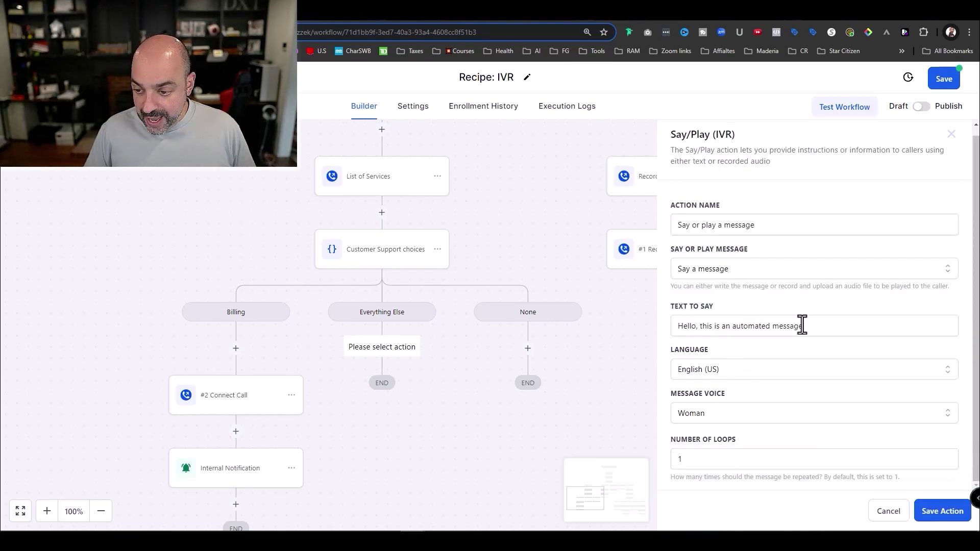
Replace the text to say with a request to leave a message for the named staff member and save the action
drag(808, 326, 560, 327)
text(Please leavea mess)
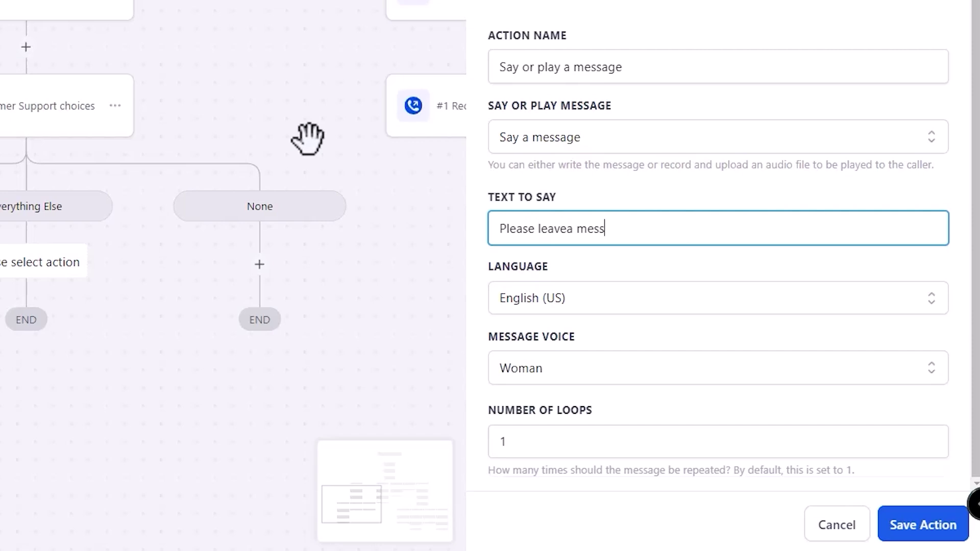
text(age for Mari here)
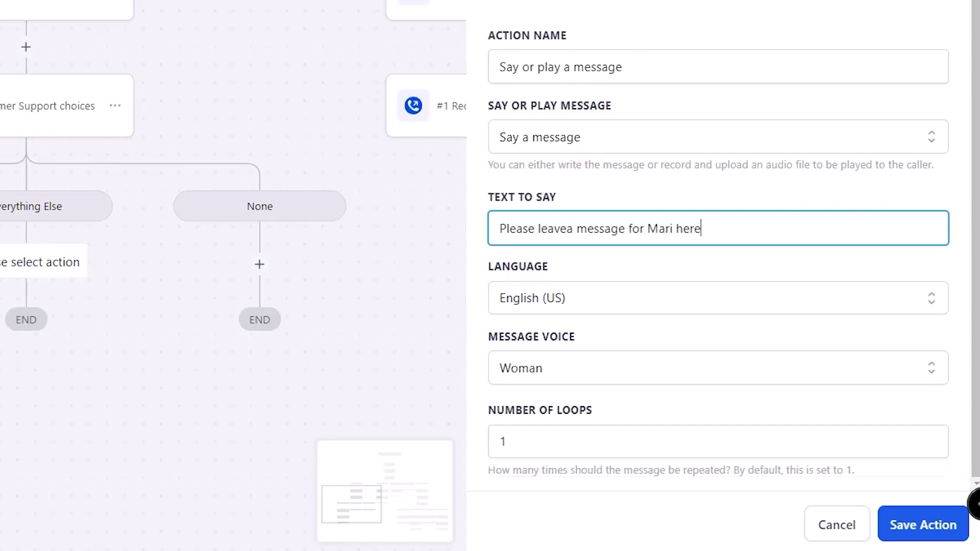
click(923, 525)
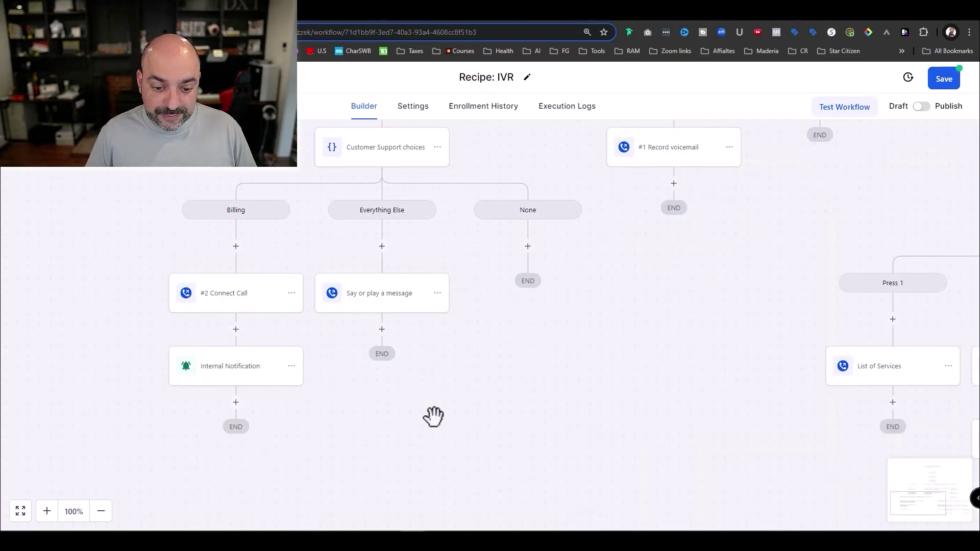
Add an IVR Record Voicemail action below the Say or play a message step in the Everything Else branch
click(382, 329)
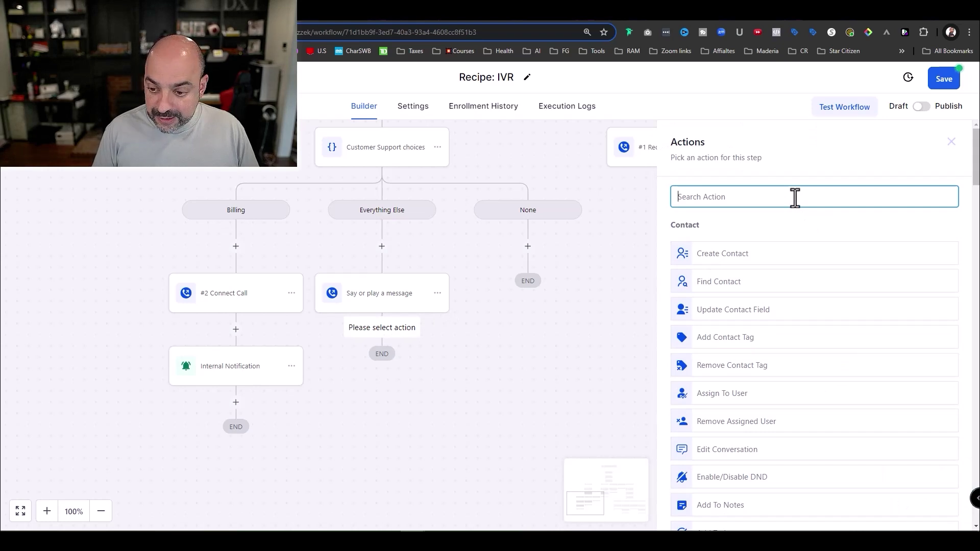
text(rec)
click(766, 244)
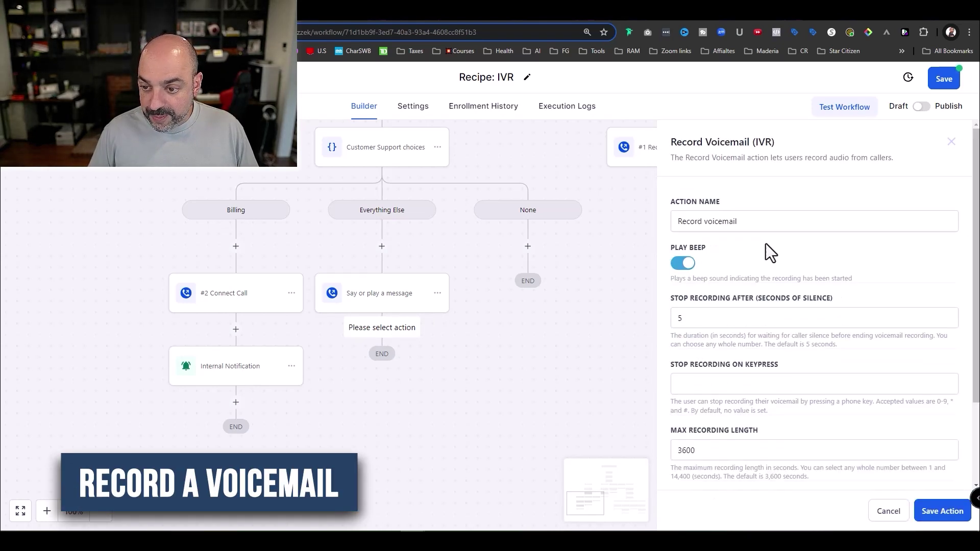
Name the voicemail action "Record voicemail - Everything Else Support" and set Stop Recording on Keypress to #
click(749, 217)
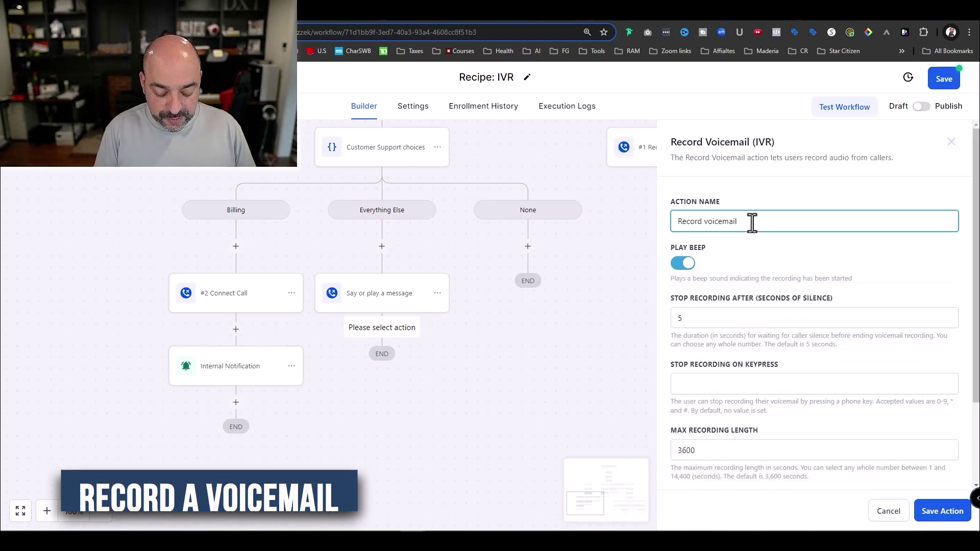
text(- Every)
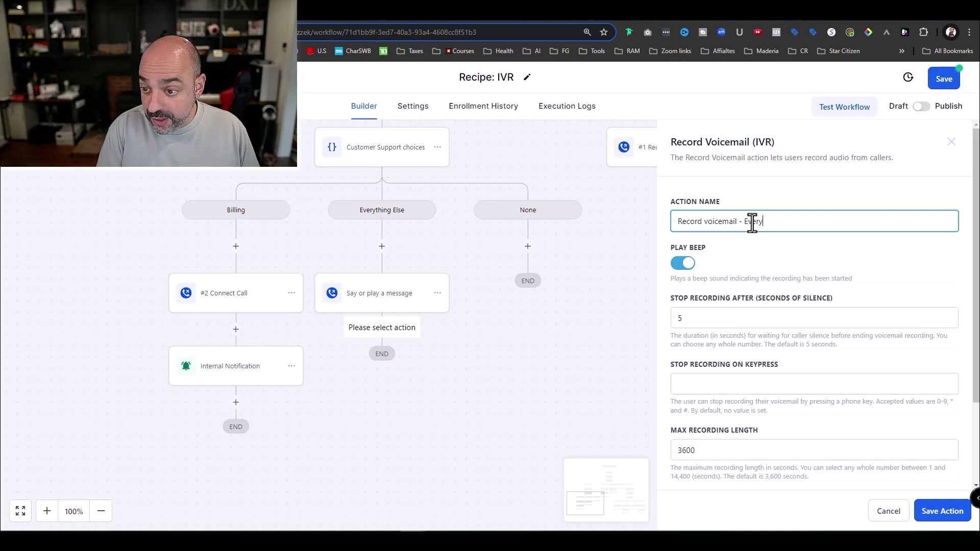
scroll(730, 271, down, 2)
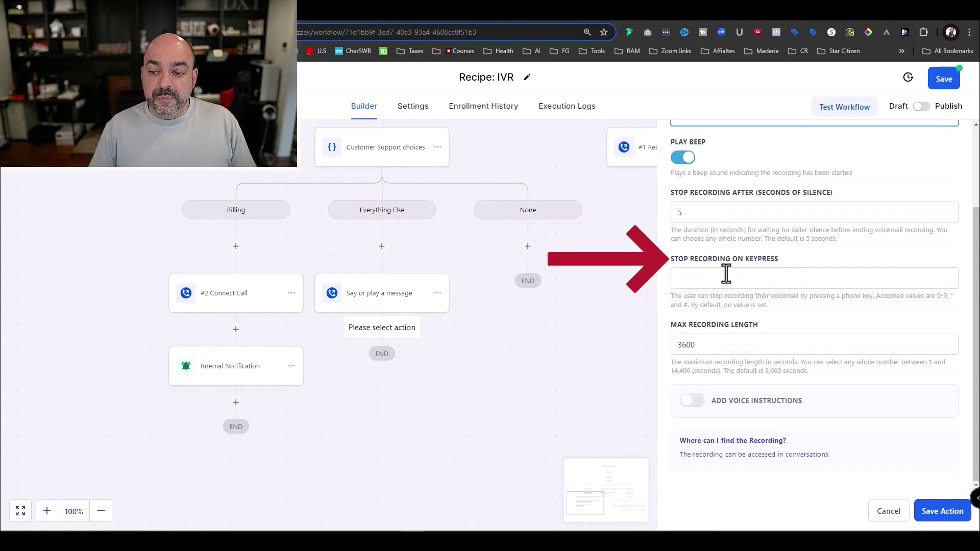
click(720, 278)
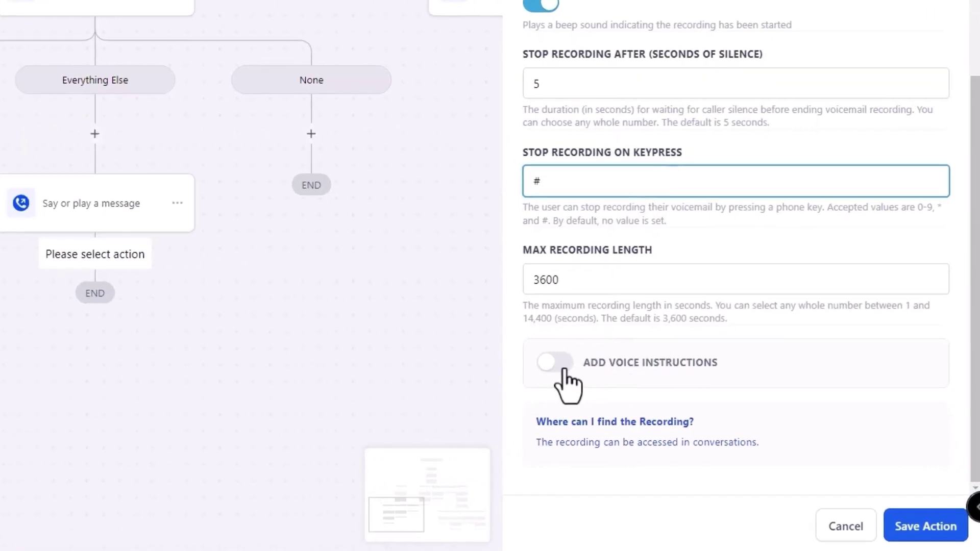
click(688, 402)
scroll(593, 304, down, 6)
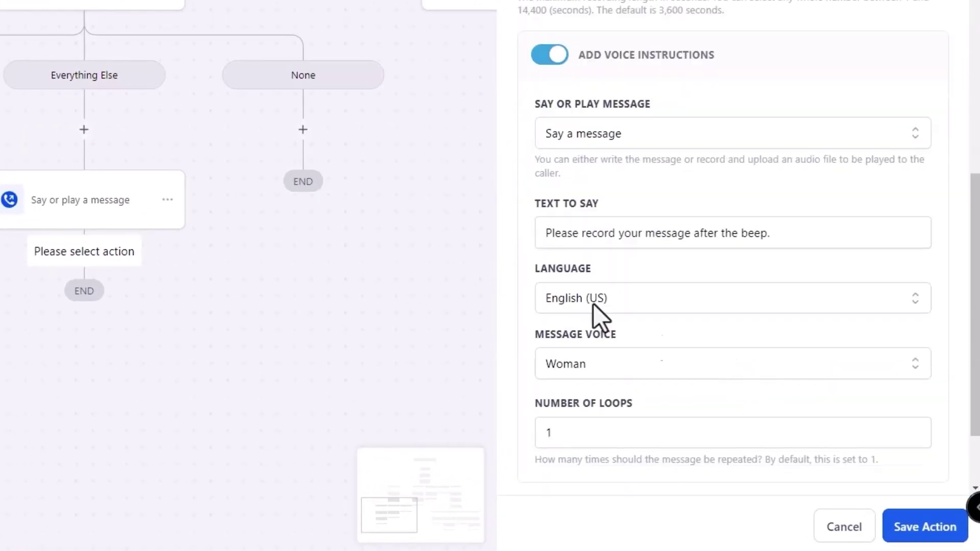
click(549, 54)
Check the voicemail settings and save the Record Voicemail action
scroll(781, 229, up, 3)
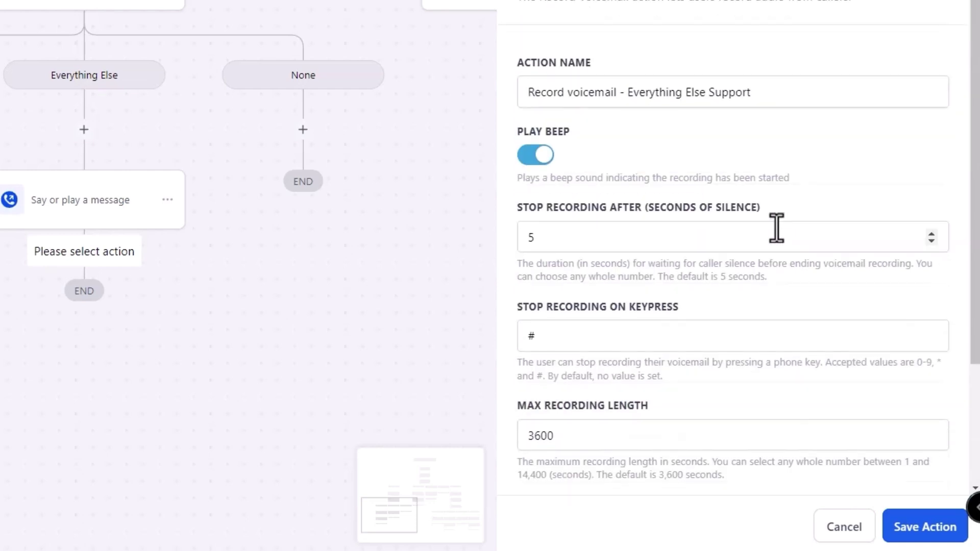
scroll(854, 415, down, 3)
click(914, 526)
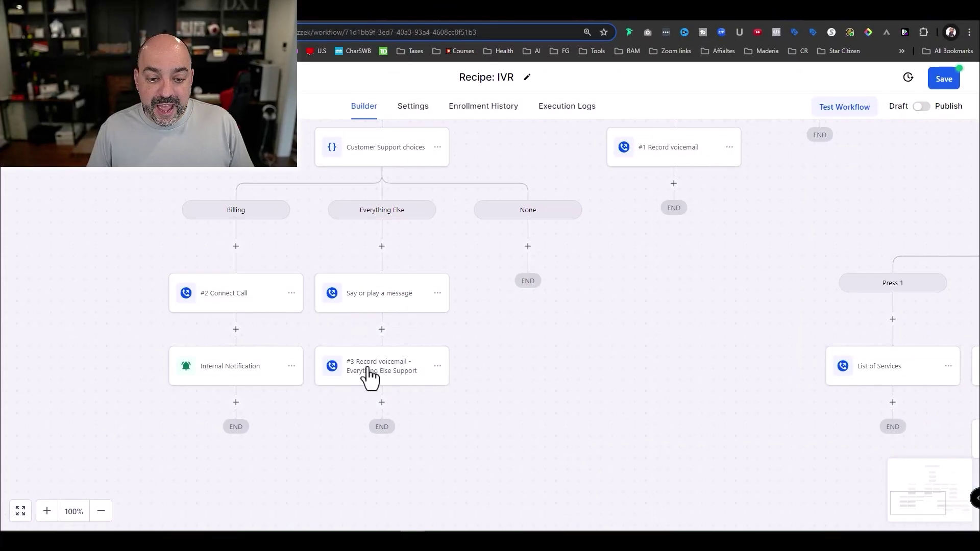
Reopen the Everything Else Support voicemail action and examine where its recordings can be found
click(368, 377)
scroll(817, 368, down, 2)
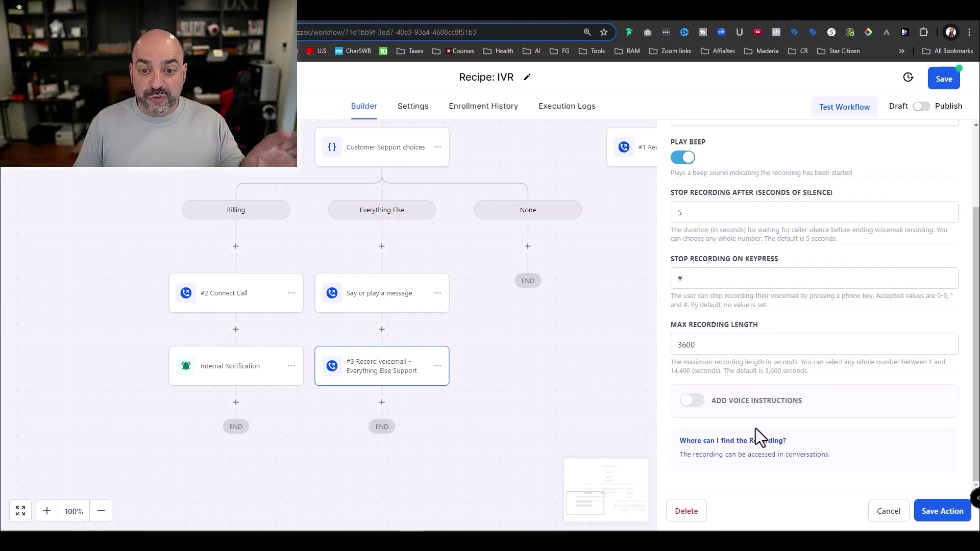
Copy all actions starting from Say or play a message in the Everything Else branch into the adjacent None branch
click(889, 511)
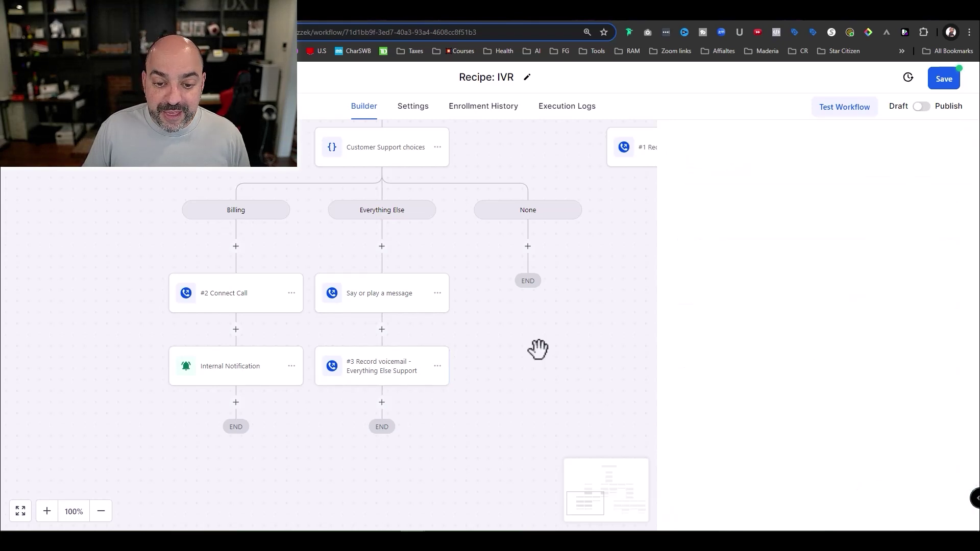
click(437, 294)
click(493, 340)
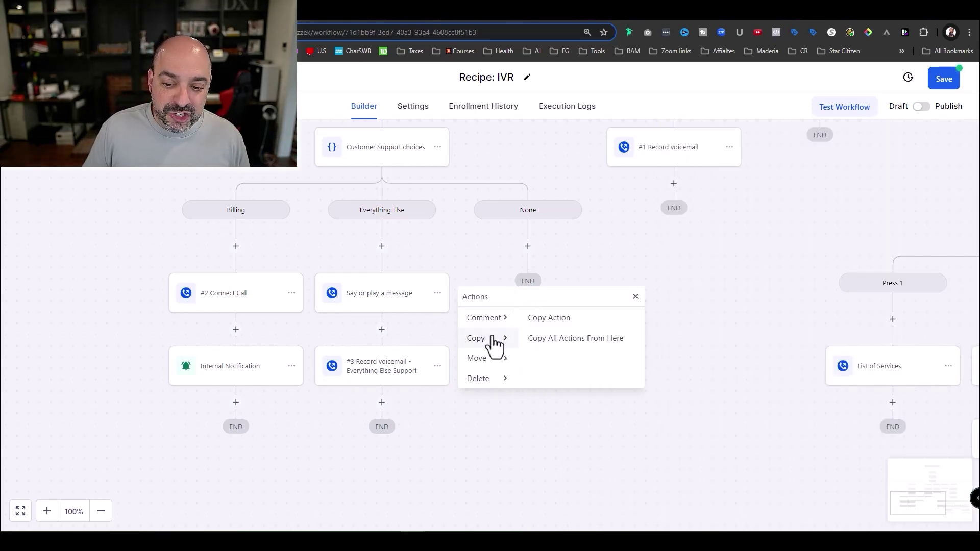
click(564, 340)
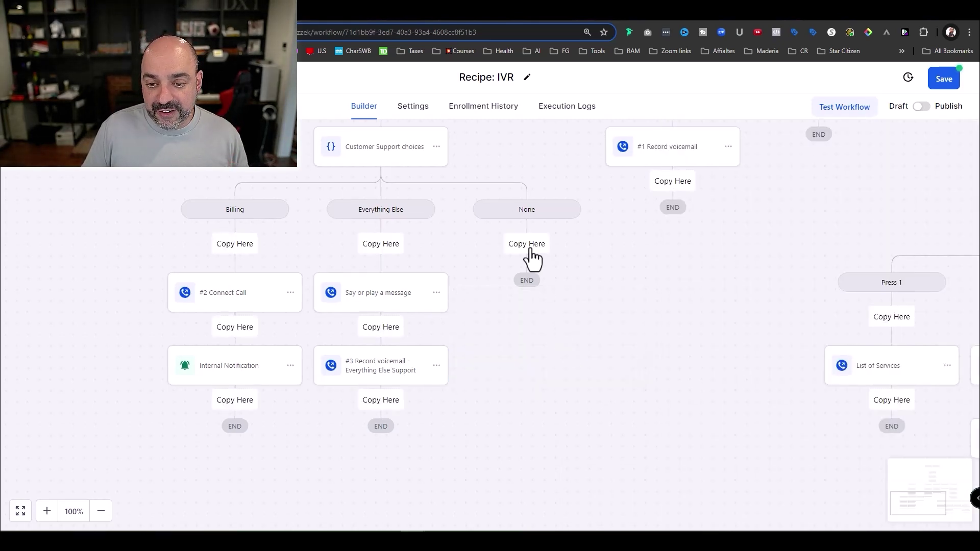
click(527, 244)
scroll(562, 317, up, 2)
scroll(408, 306, down, 2)
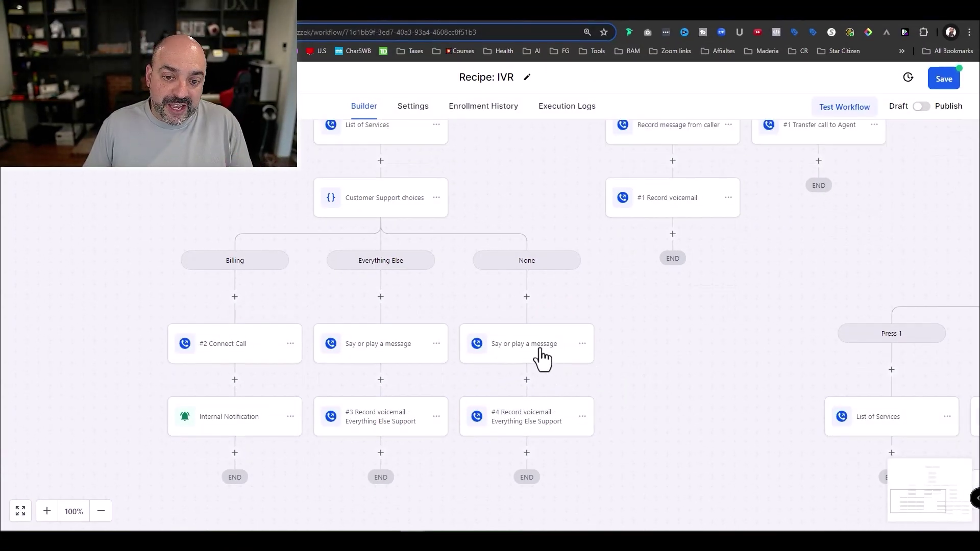
Check the message text of the Record message from caller action in the Press 2 technical support branch
scroll(707, 300, up, 4)
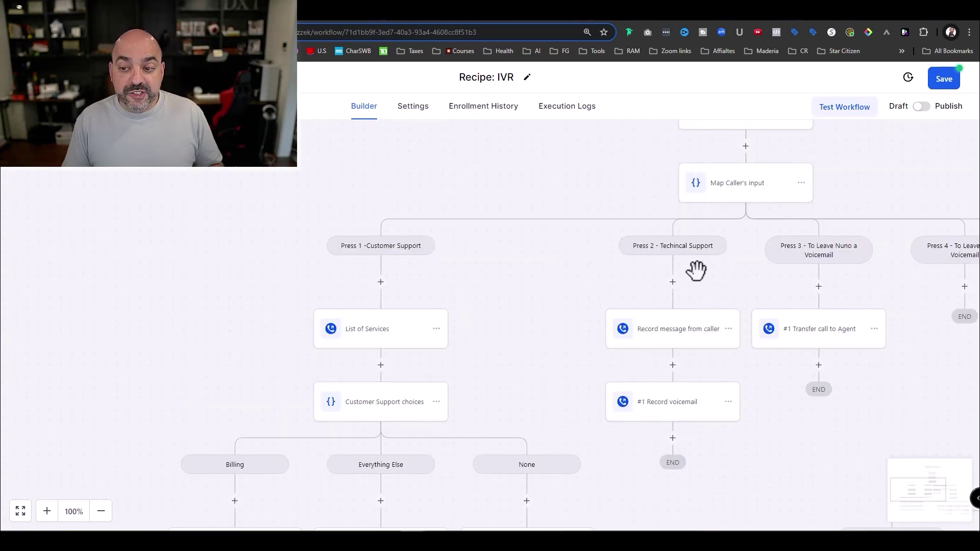
scroll(705, 267, down, 1)
click(697, 286)
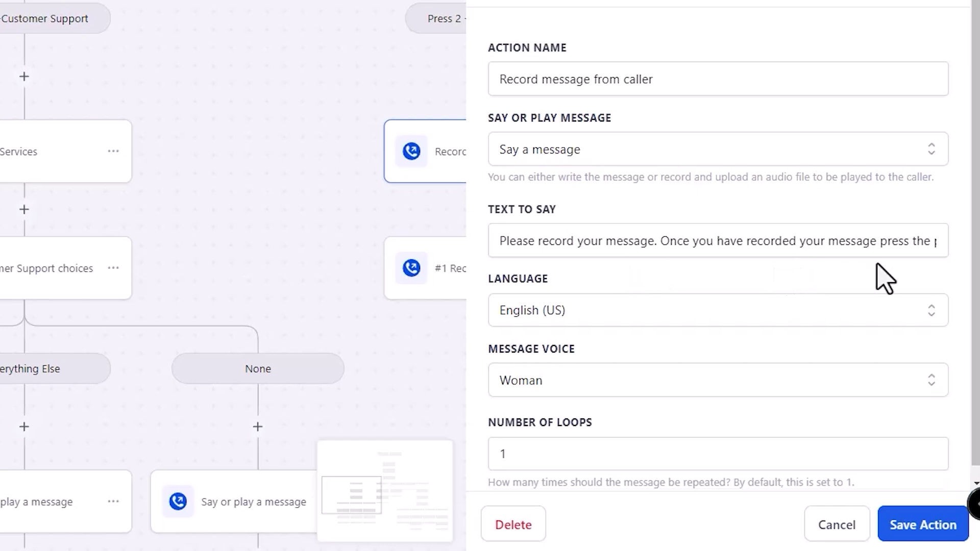
scroll(895, 266, down, 1)
drag(903, 240, 863, 271)
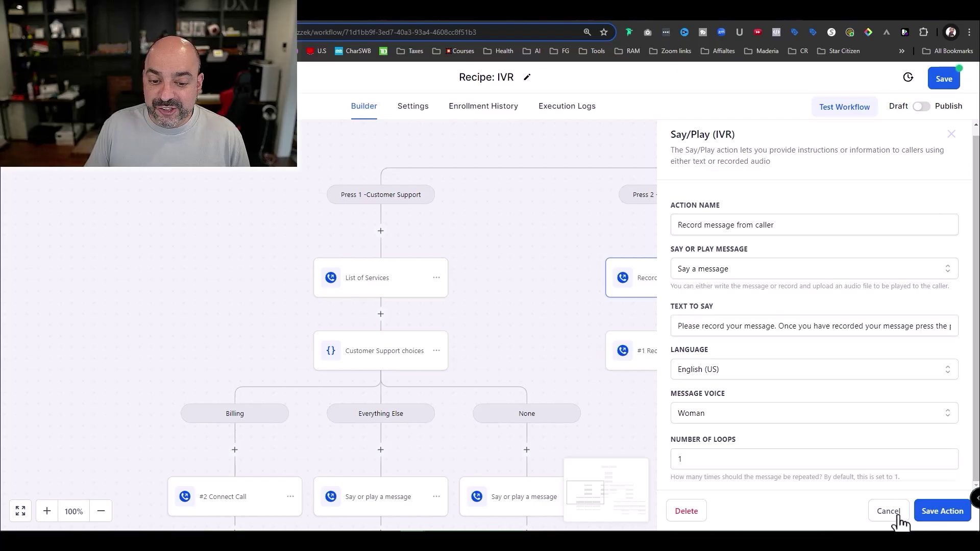
click(858, 531)
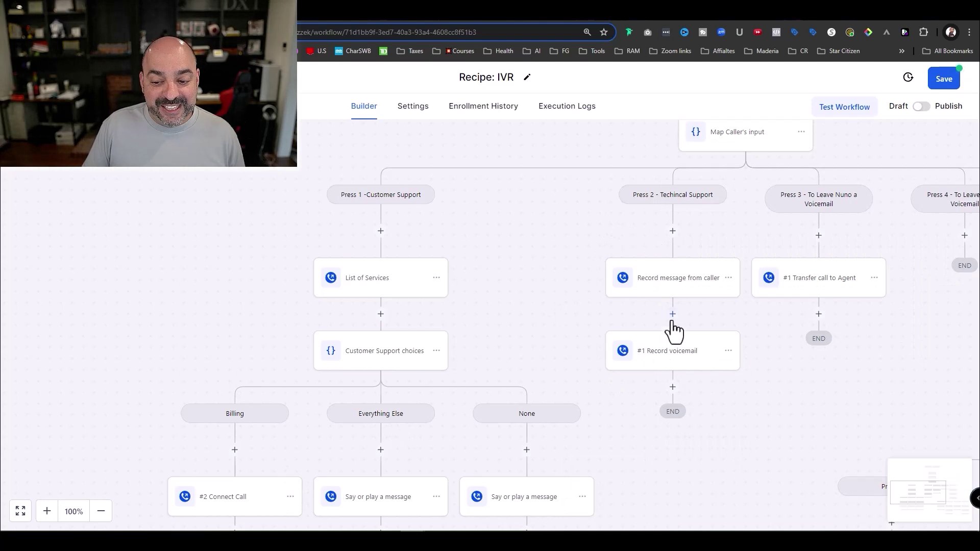
Set Max Recording Length to 3600 for the Press 2 branch's Record voicemail action and save it
click(673, 350)
scroll(883, 347, down, 1)
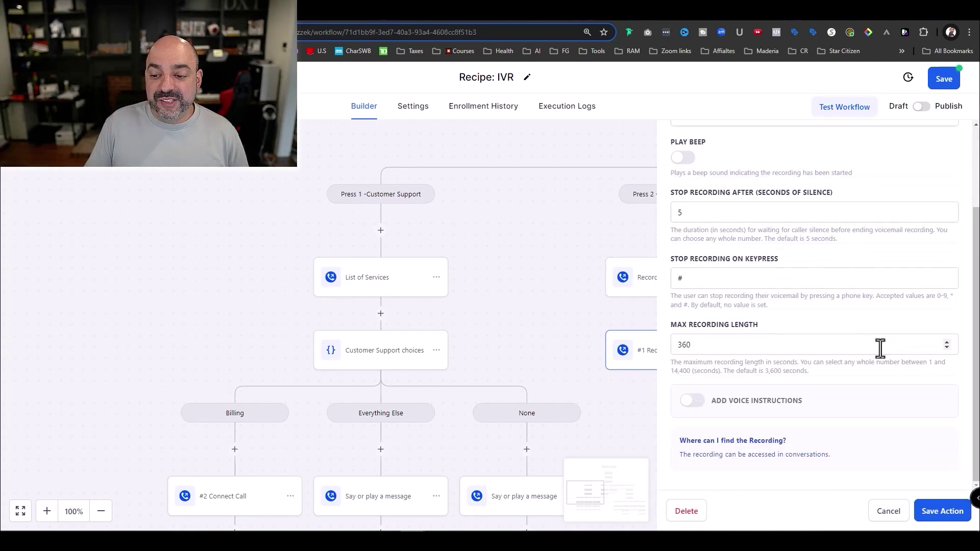
scroll(718, 450, up, 1)
click(719, 450)
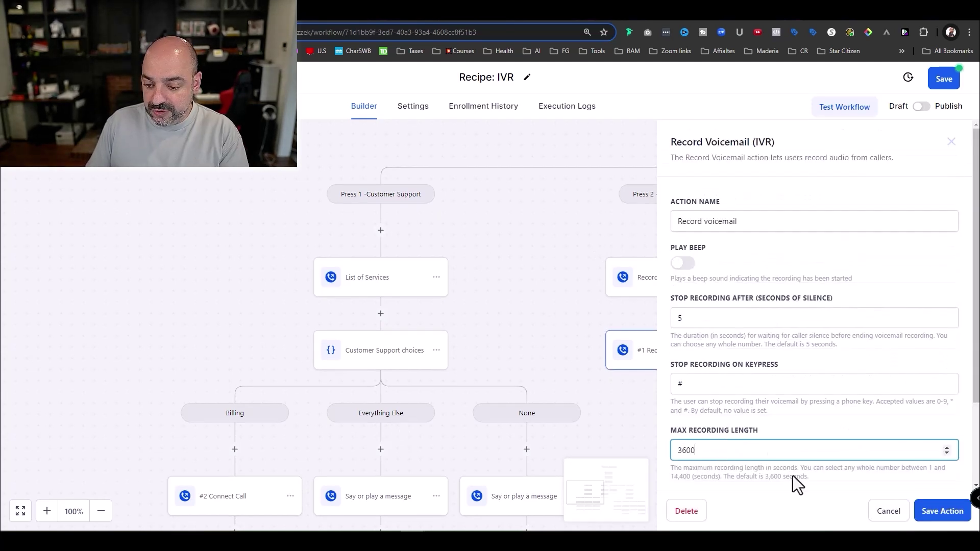
click(942, 512)
Delete the Transfer call to Agent action from the Press 3 branch
scroll(875, 339, up, 2)
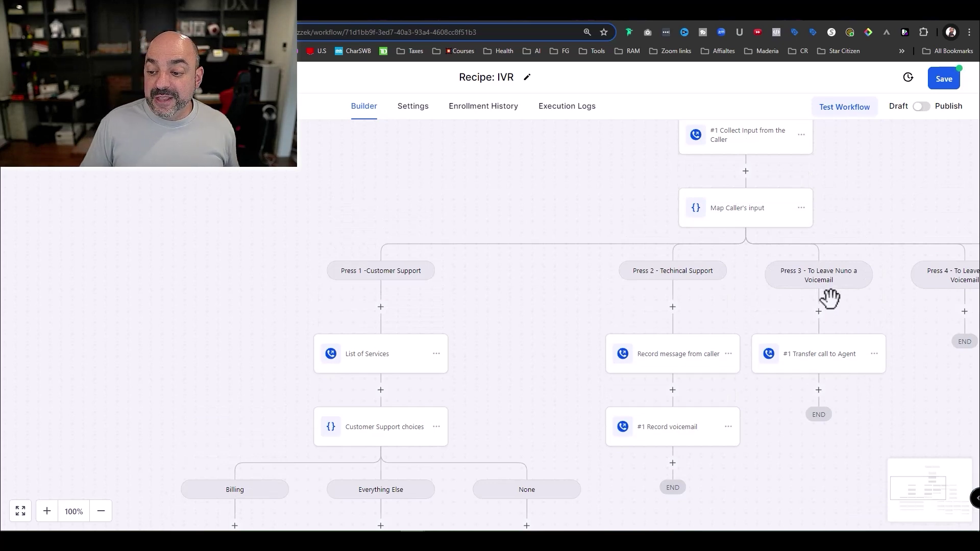
click(874, 354)
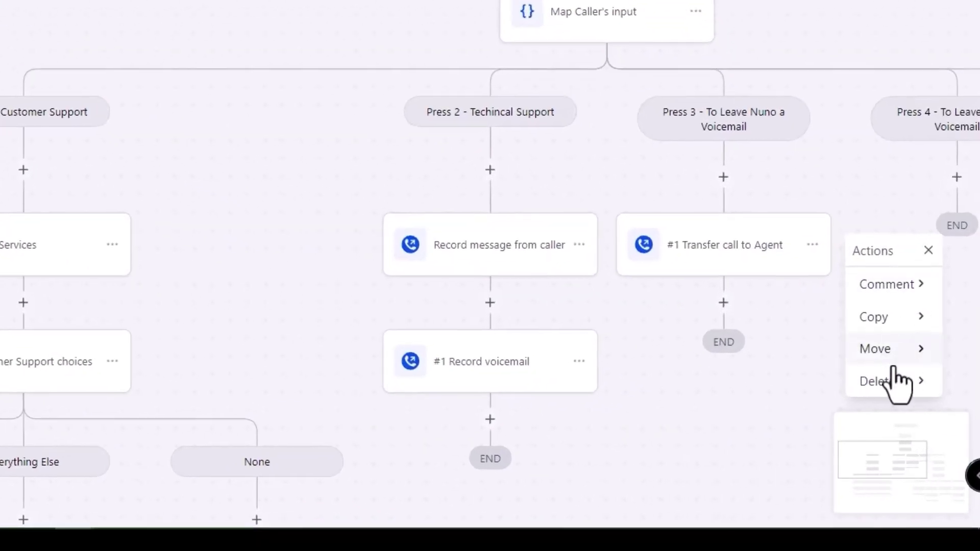
mouse_move(935, 447)
click(964, 318)
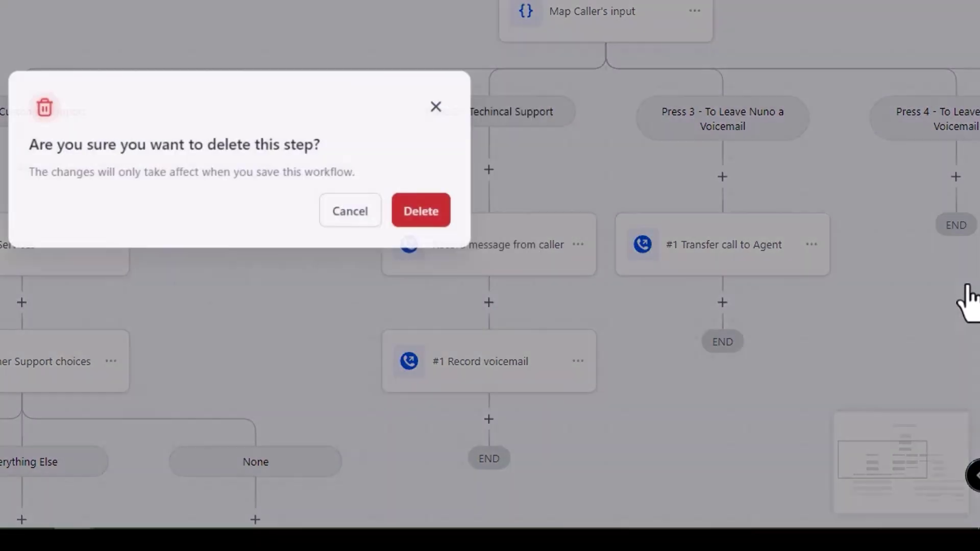
click(392, 214)
Copy all actions starting from Record message from caller in the Press 2 branch into the Press 3 branch
click(590, 250)
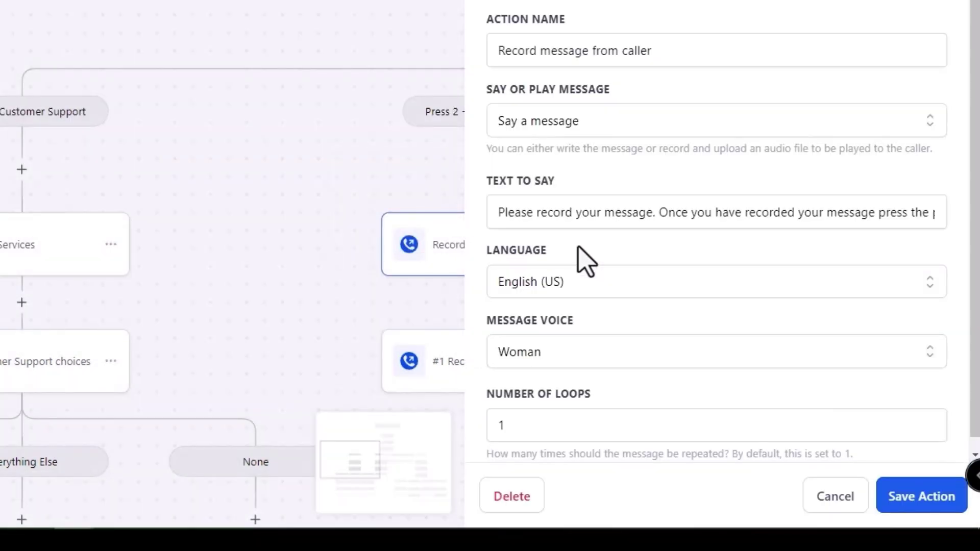
click(825, 503)
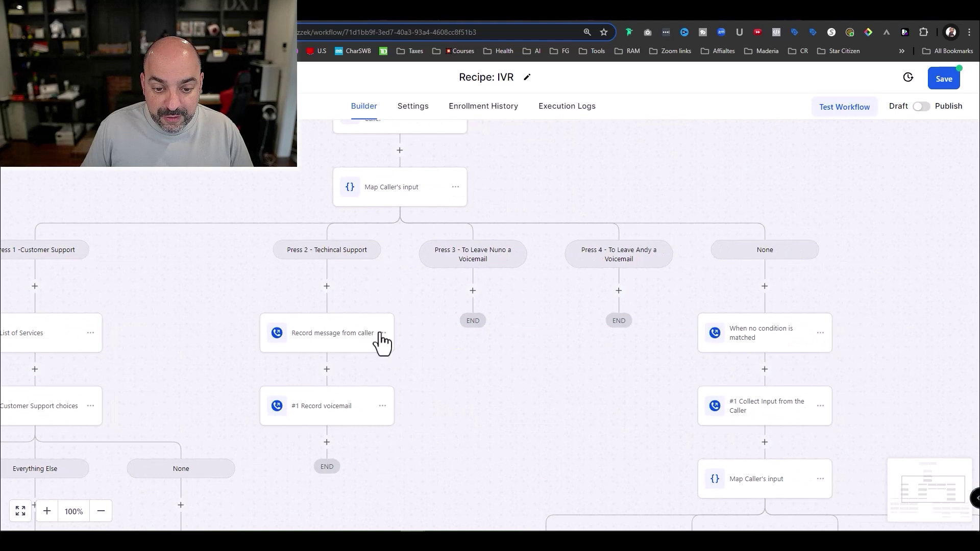
click(382, 333)
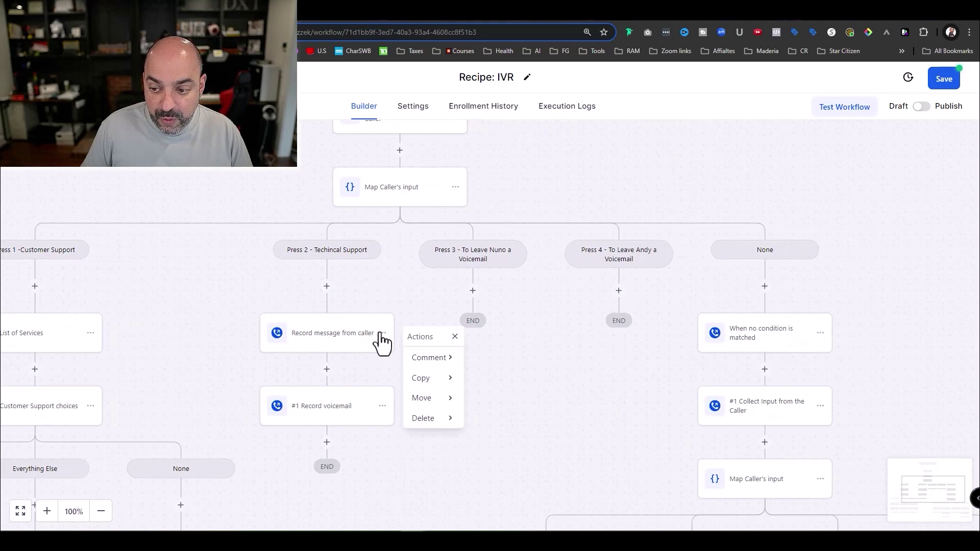
click(439, 379)
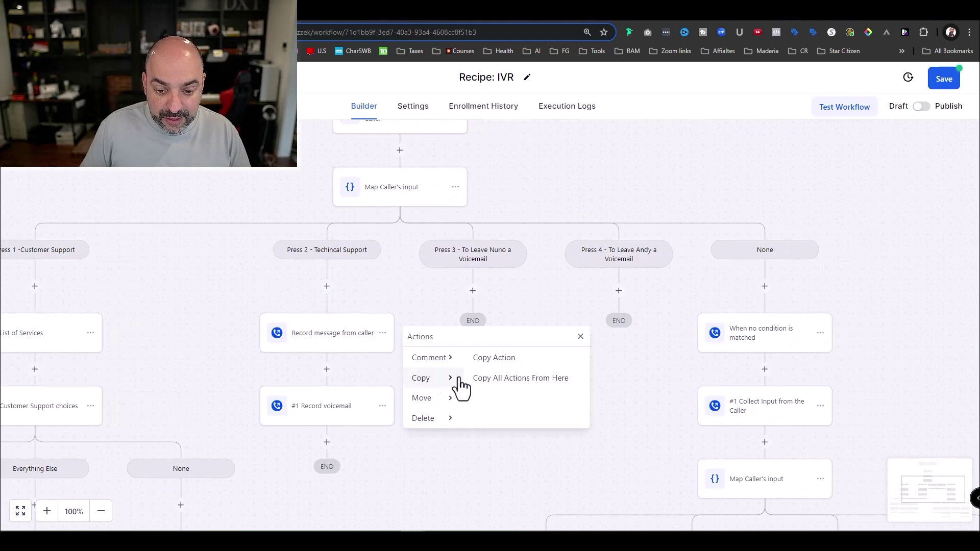
click(533, 380)
click(489, 296)
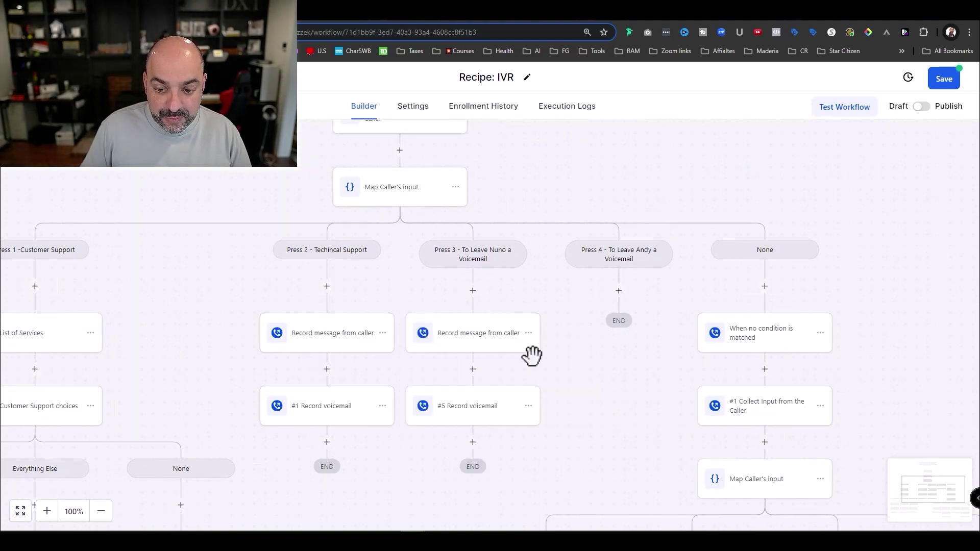
Copy the Press 3 branch's Record message from caller and all following actions into the Press 4 branch
click(528, 333)
click(587, 378)
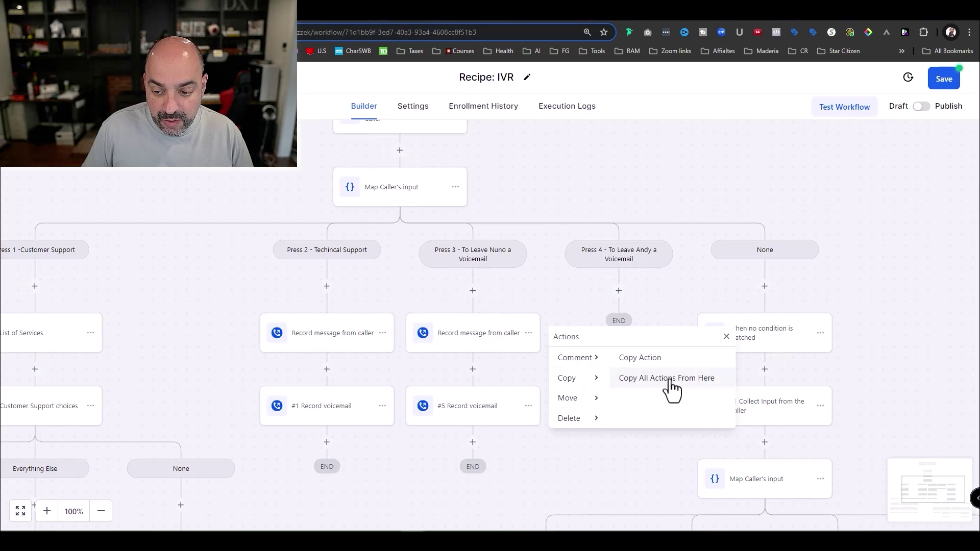
click(673, 380)
Add "For" and the recipient's name after "Please record your message" in the Press 3 branch's message text and save the action
click(492, 342)
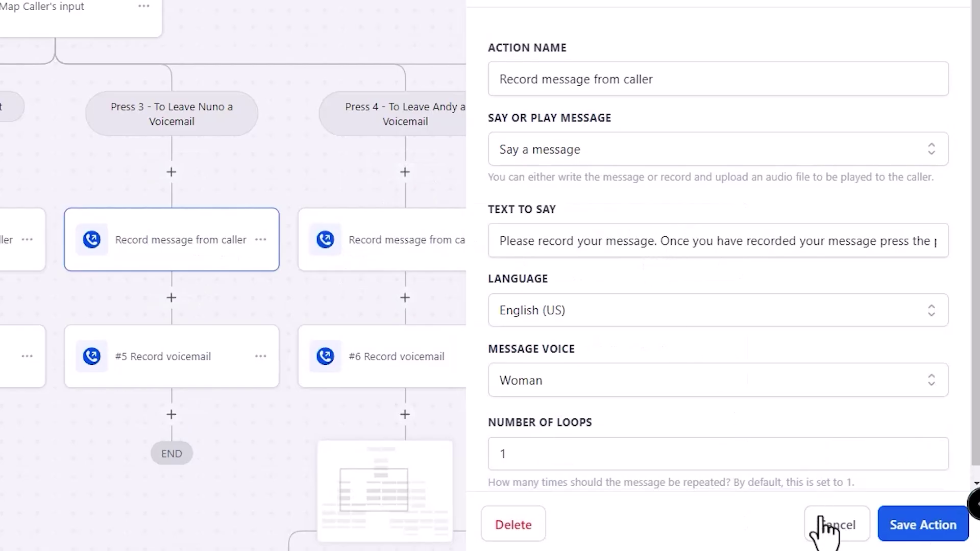
click(653, 242)
text(For Nuno)
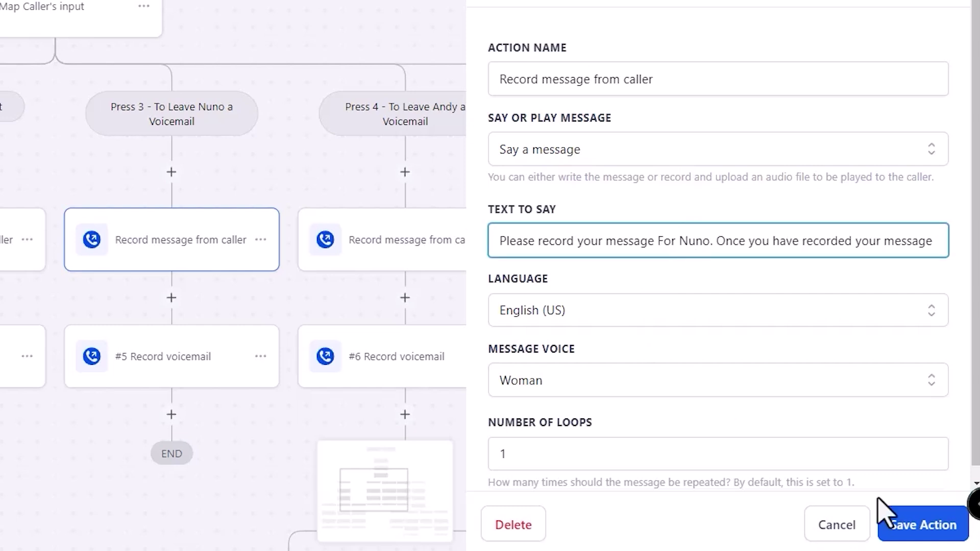
click(894, 525)
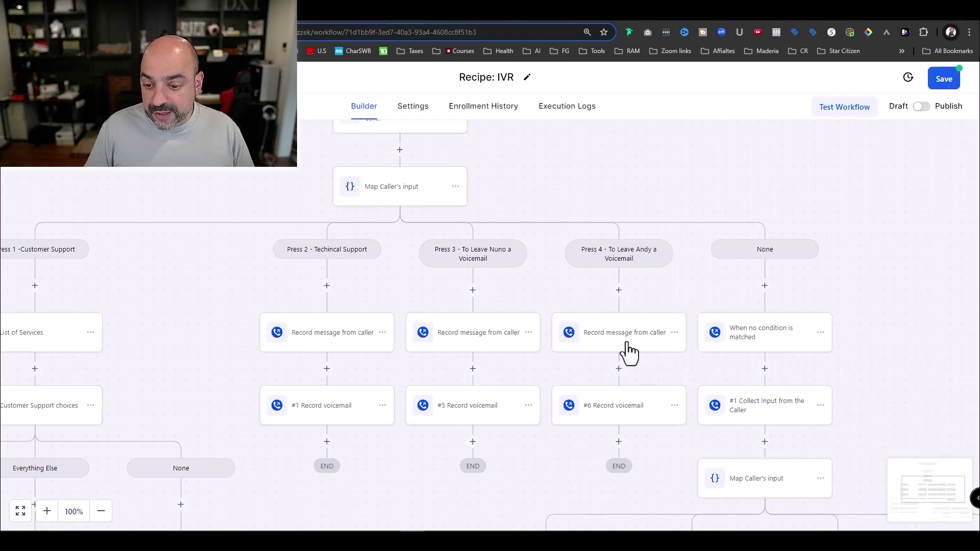
Personalise the Press 4 branch's Record message from caller text with "For" and the recipient's name, and save the action
click(628, 339)
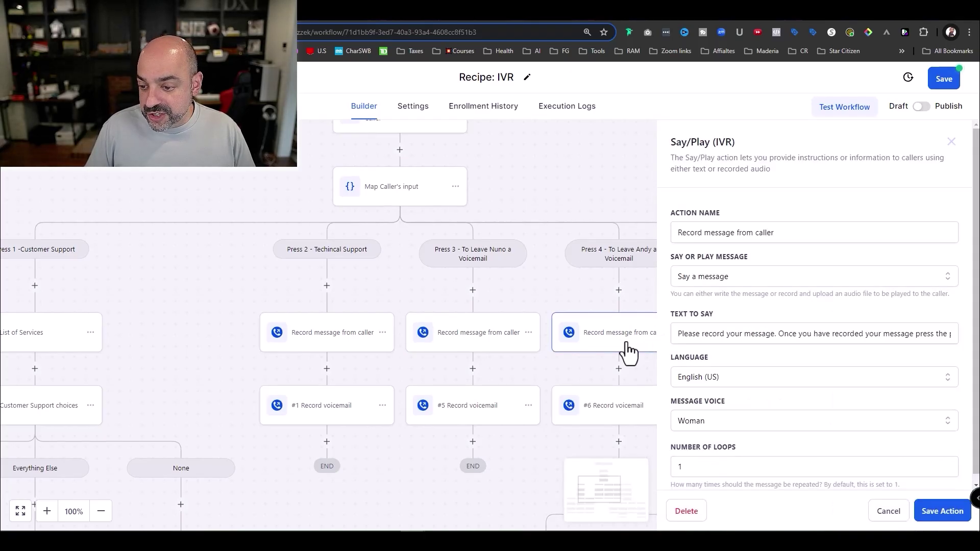
click(775, 336)
text(For And)
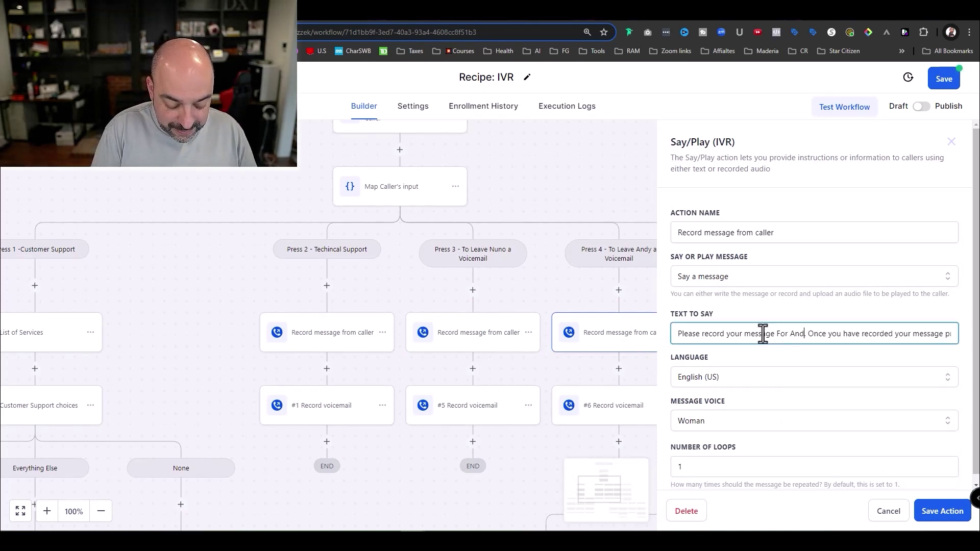
text(y)
click(938, 512)
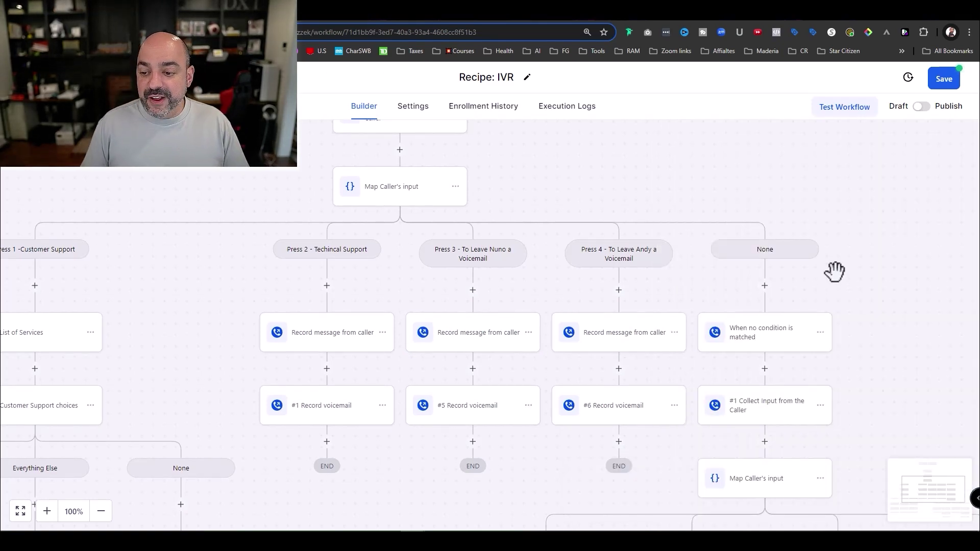
Check the message text of the When no condition is matched action and save the action
click(776, 334)
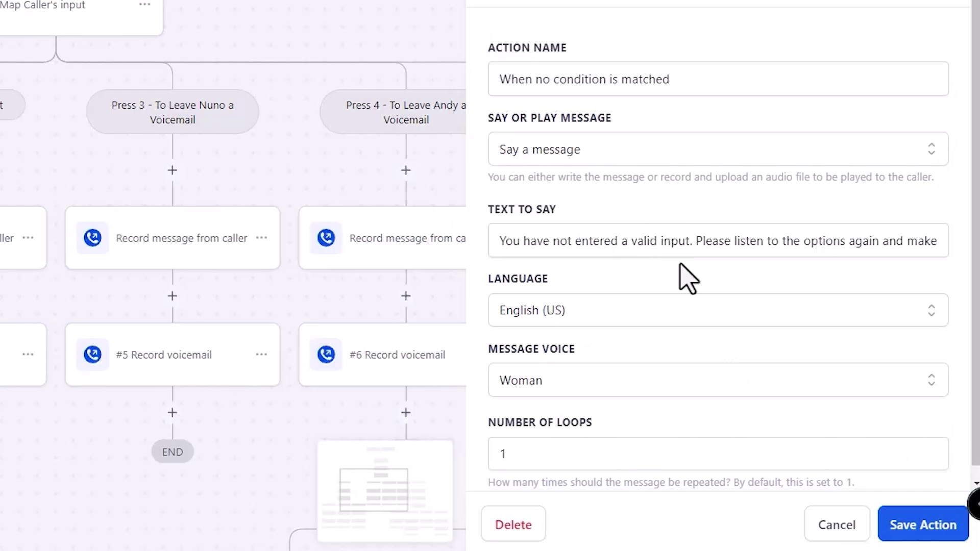
drag(702, 236, 953, 245)
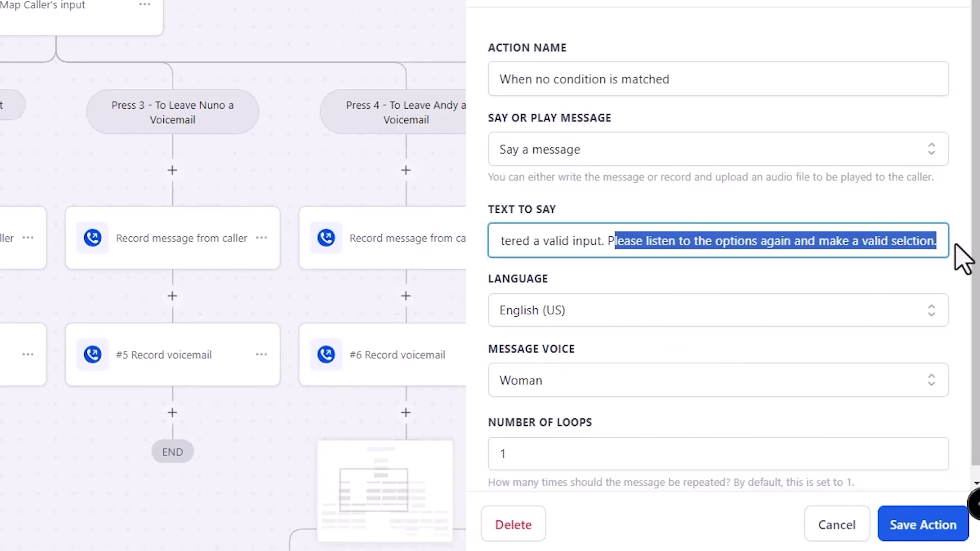
click(914, 525)
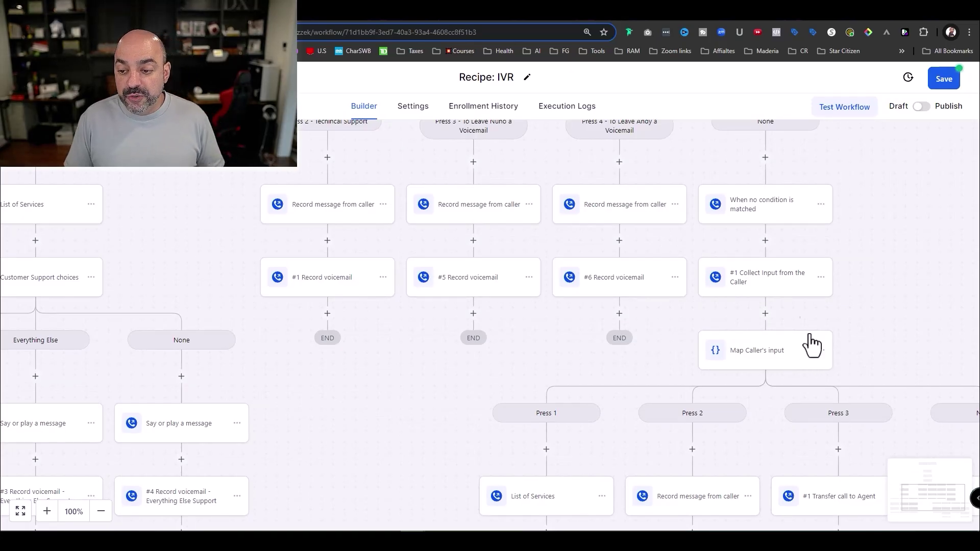
Delete Collect Input from the Caller and all actions after it below When no condition is matched in the None branch
scroll(817, 281, up, 2)
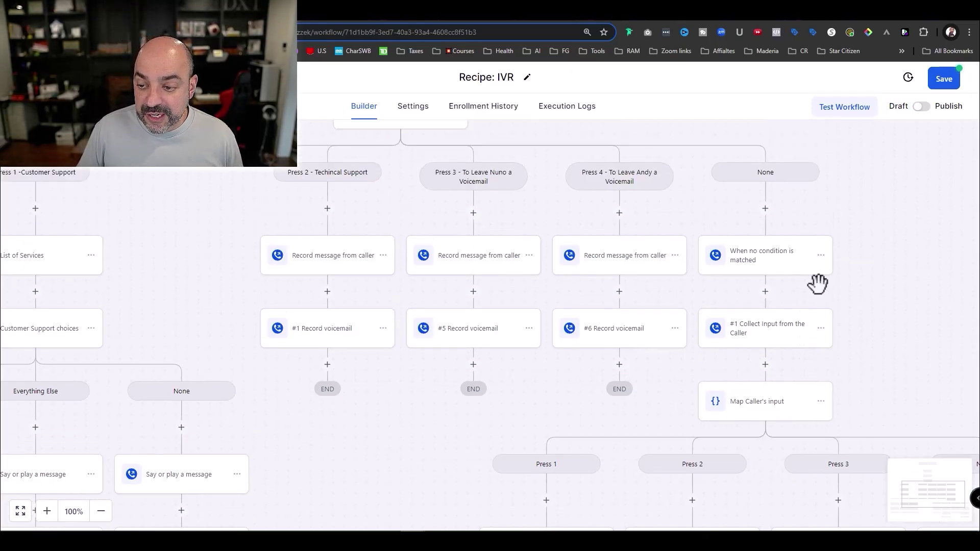
scroll(822, 310, down, 1)
click(821, 302)
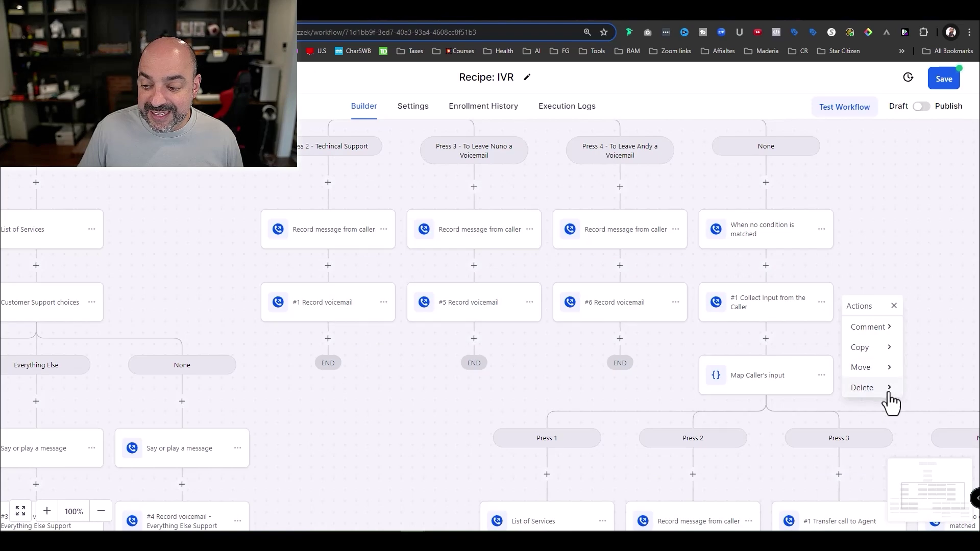
click(872, 391)
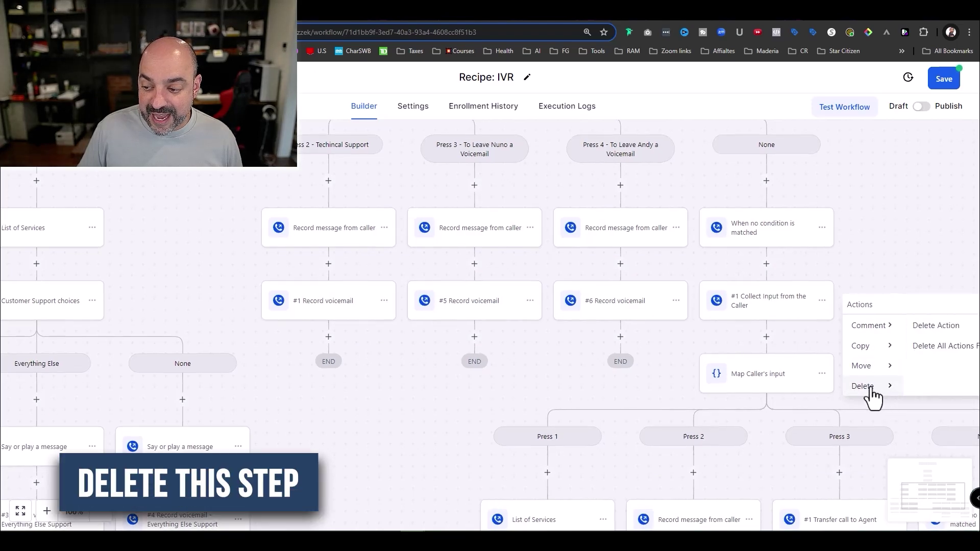
click(940, 346)
click(622, 352)
Copy the main caller-input menu with all its branches to the end of the None branch, below When no condition is matched
scroll(627, 360, up, 5)
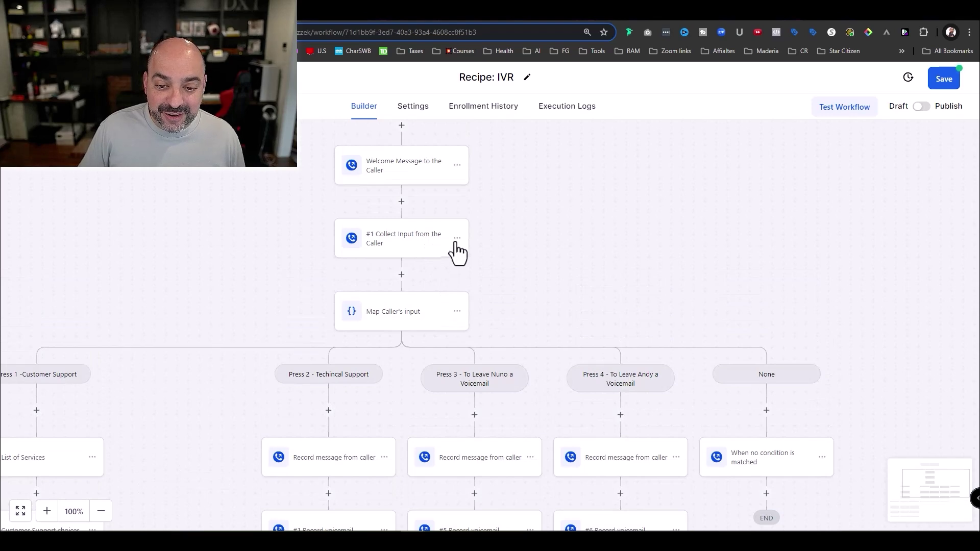
click(457, 238)
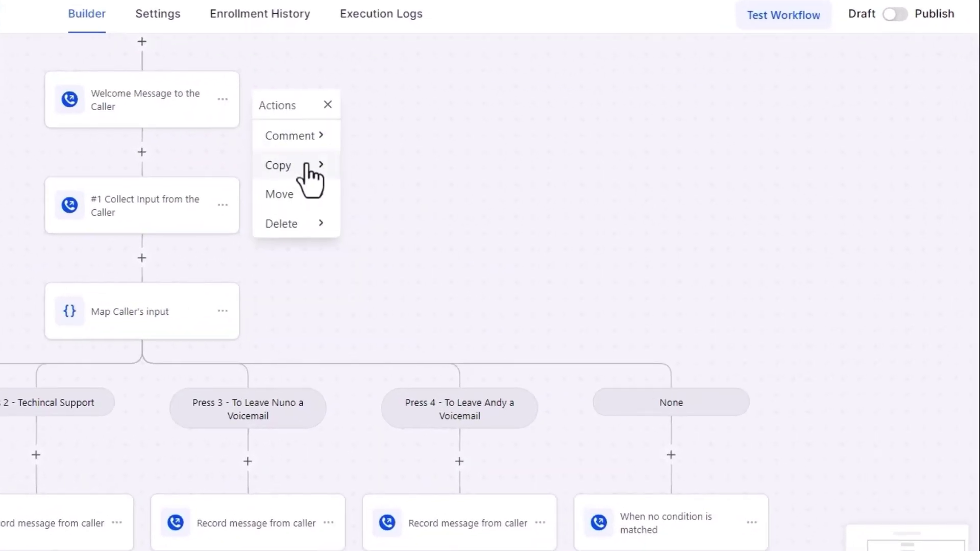
mouse_move(330, 175)
click(385, 134)
scroll(794, 473, down, 3)
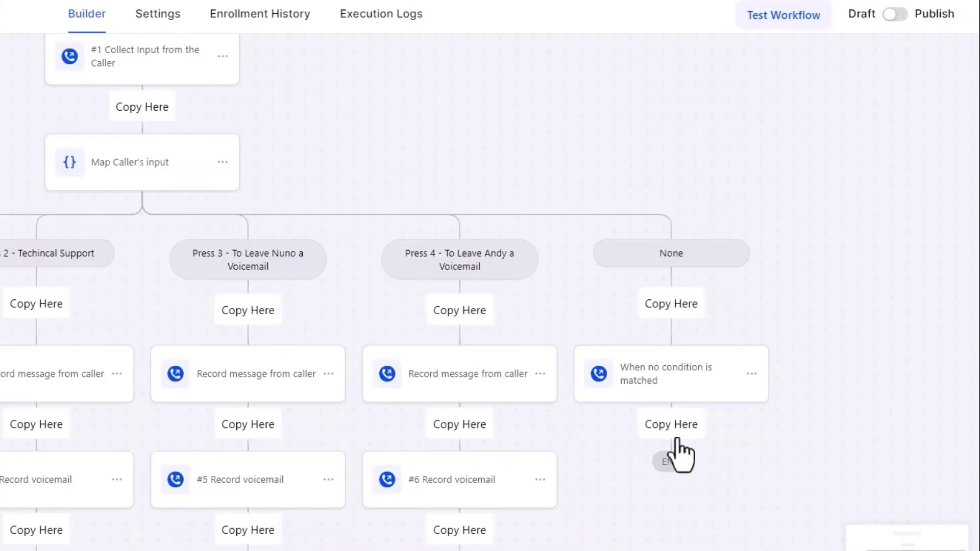
click(672, 427)
scroll(832, 407, left, 5)
scroll(833, 409, down, 4)
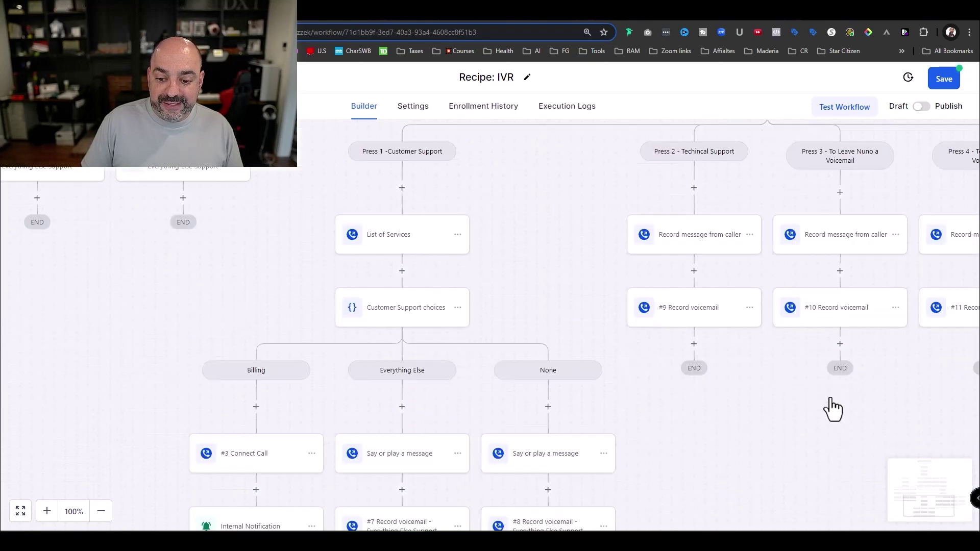
Review the copied caller-input menu in the None branch and the original menu's keypress branches above it
scroll(832, 408, down, 6)
scroll(830, 396, up, 7)
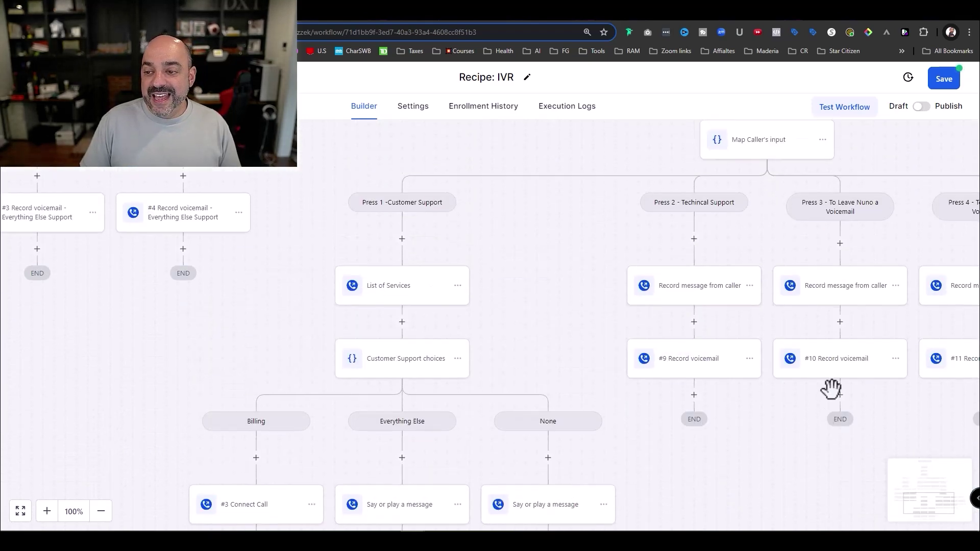
scroll(831, 393, up, 5)
scroll(832, 393, right, 6)
scroll(832, 373, up, 3)
scroll(827, 360, down, 3)
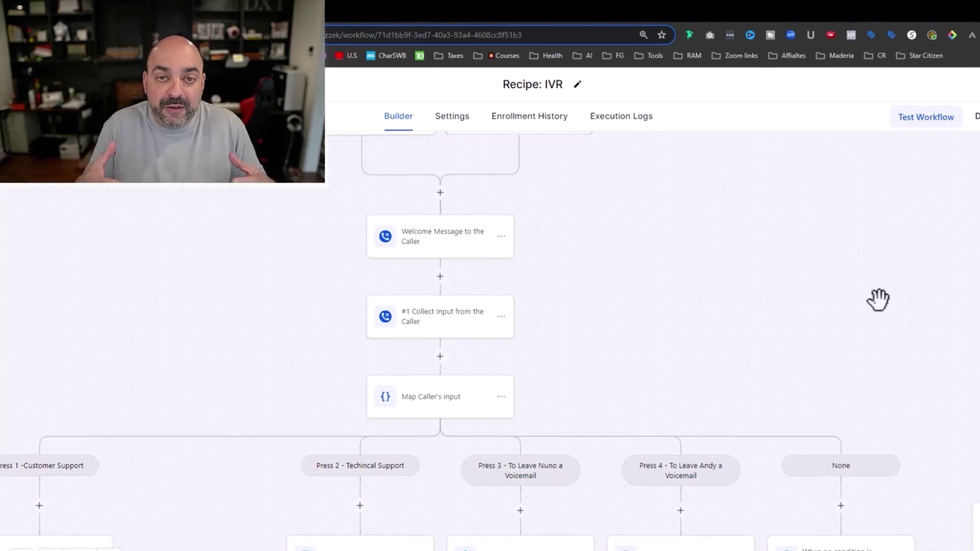
scroll(919, 291, down, 3)
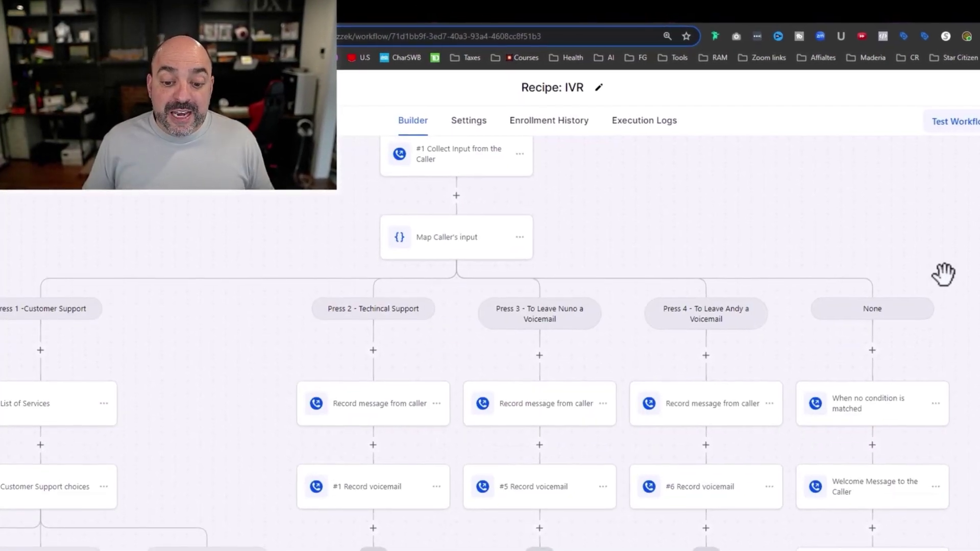
scroll(562, 358, down, 2)
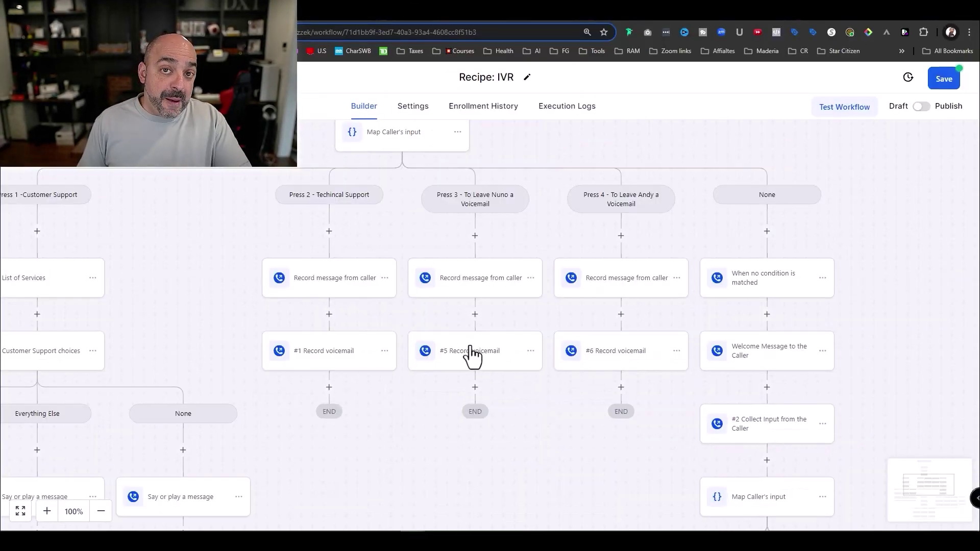
Add a Send SMS action after the Press 3 branch's voicemail recording with "Hey I recieved your message will be with you shortly" and save it
click(476, 389)
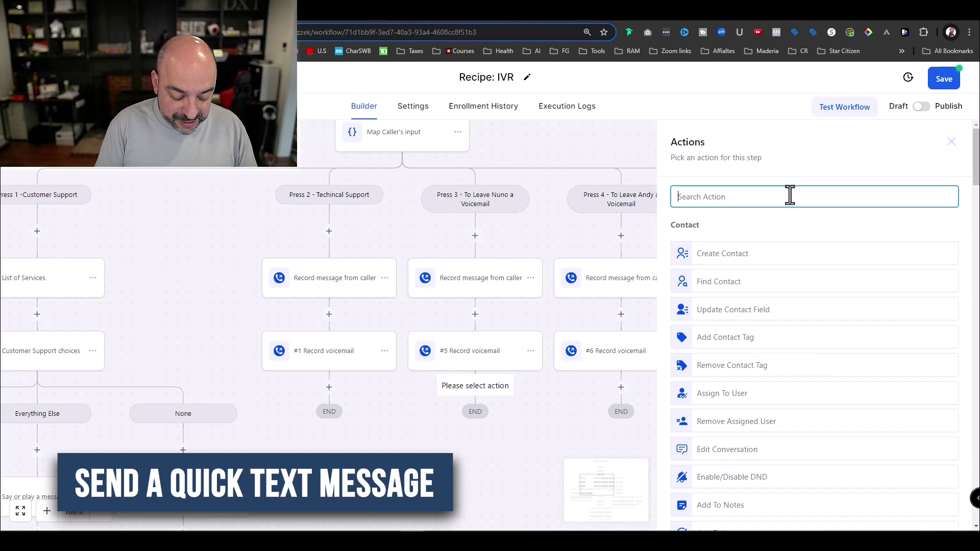
text(sms)
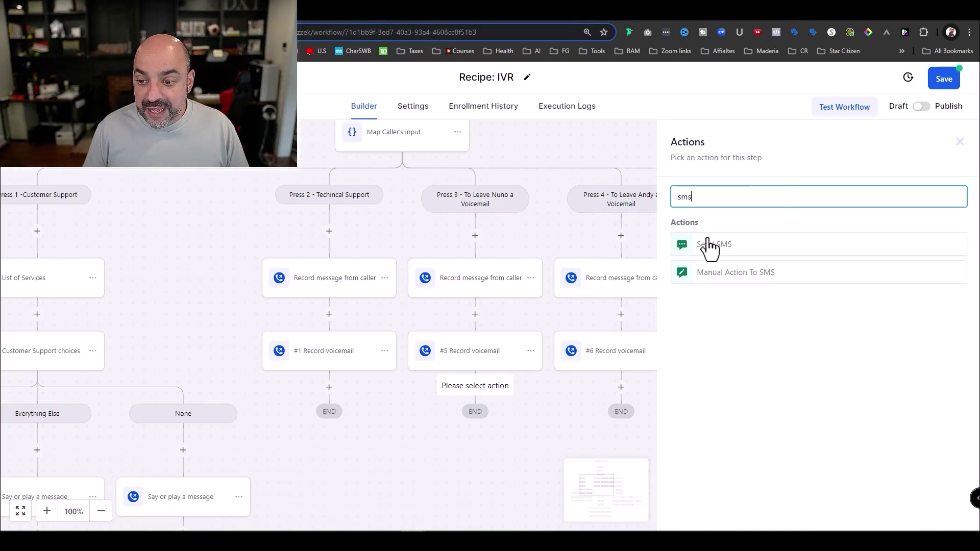
click(710, 245)
click(685, 374)
text(He)
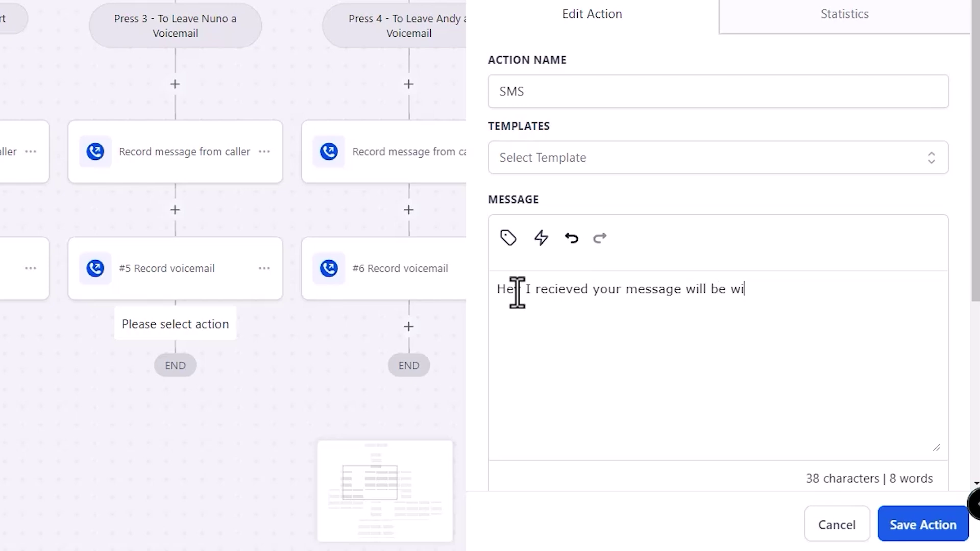
text(rtly)
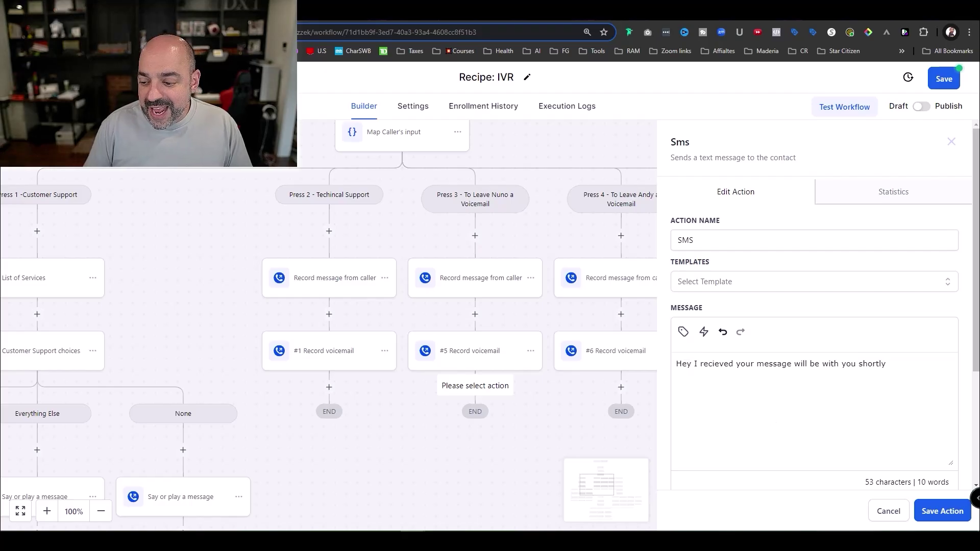
click(946, 518)
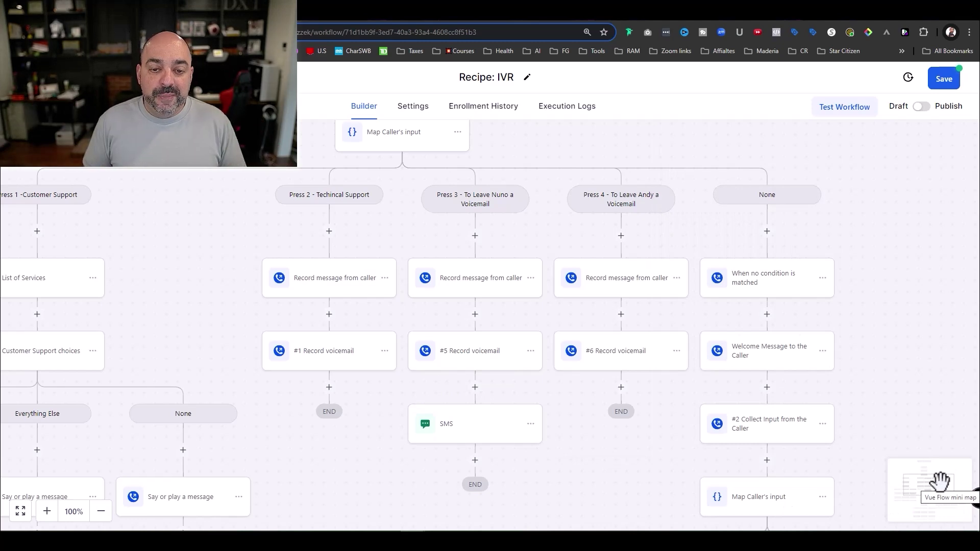